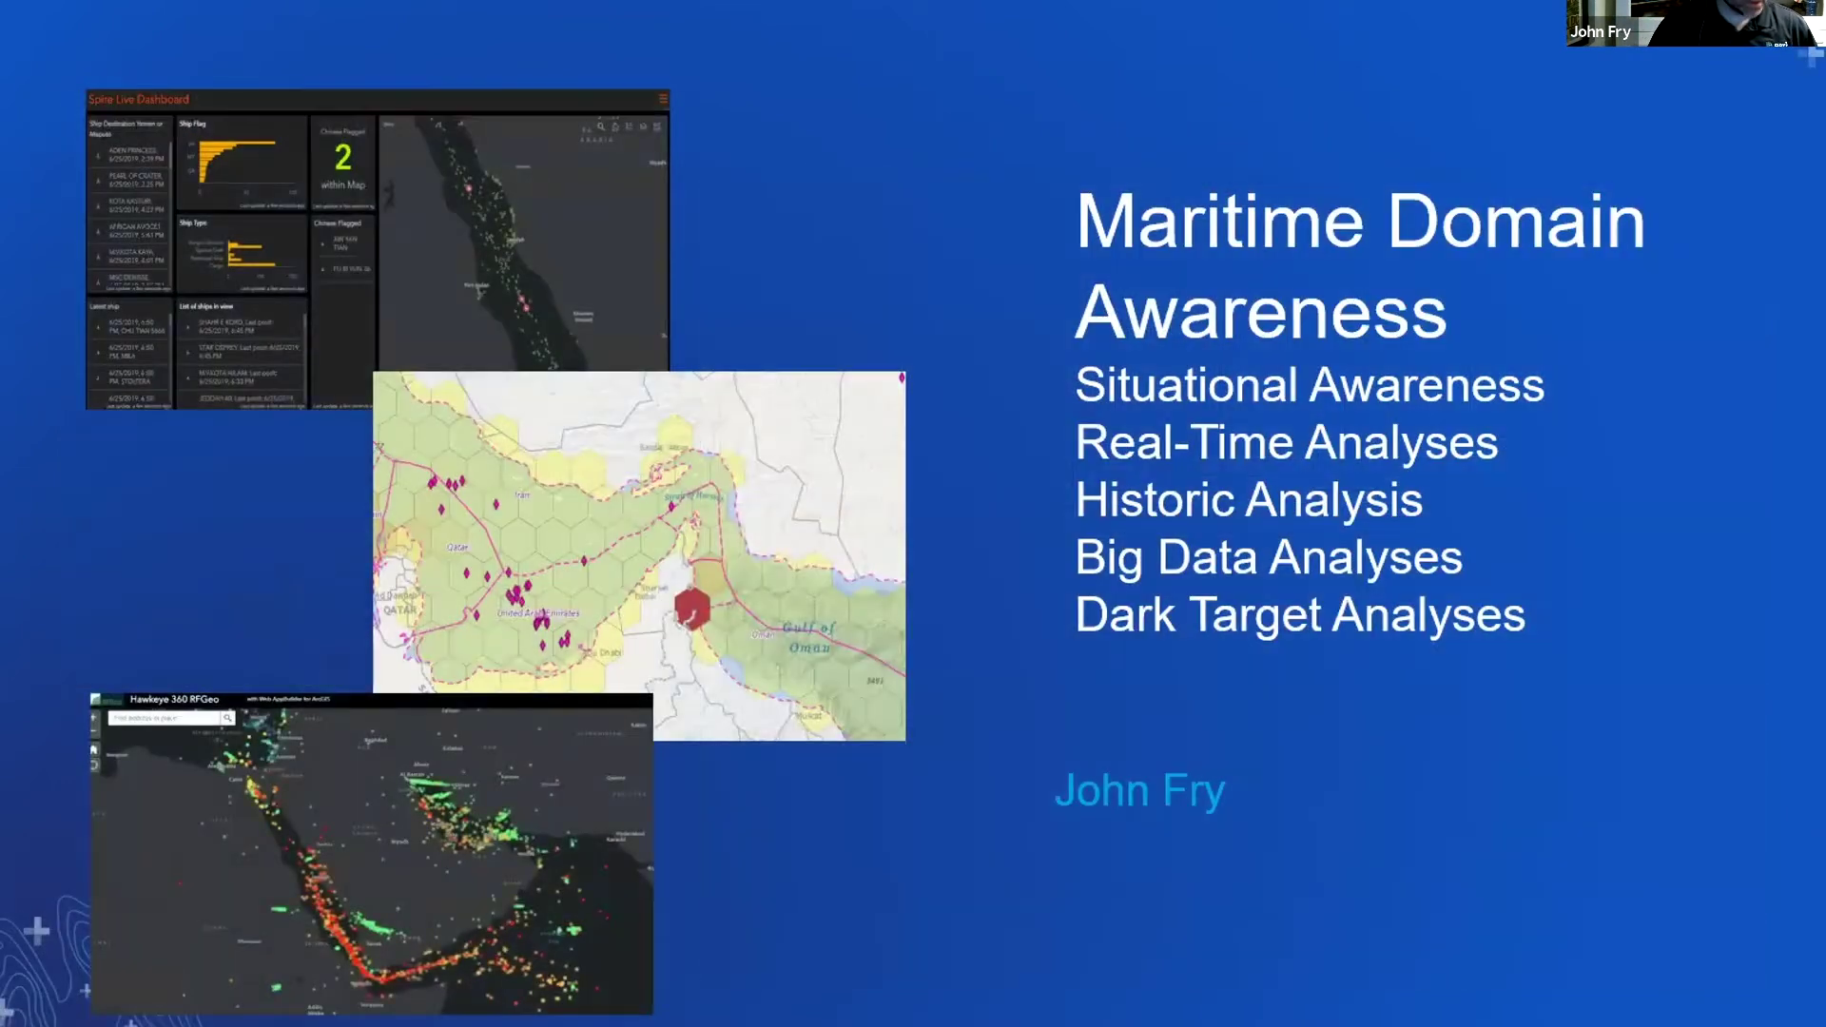
- Leave the slideshow for the OOCL_Maersk Dashboard in Chrome and display the position and recent track of ADRIAN MAERSK
key(Escape)
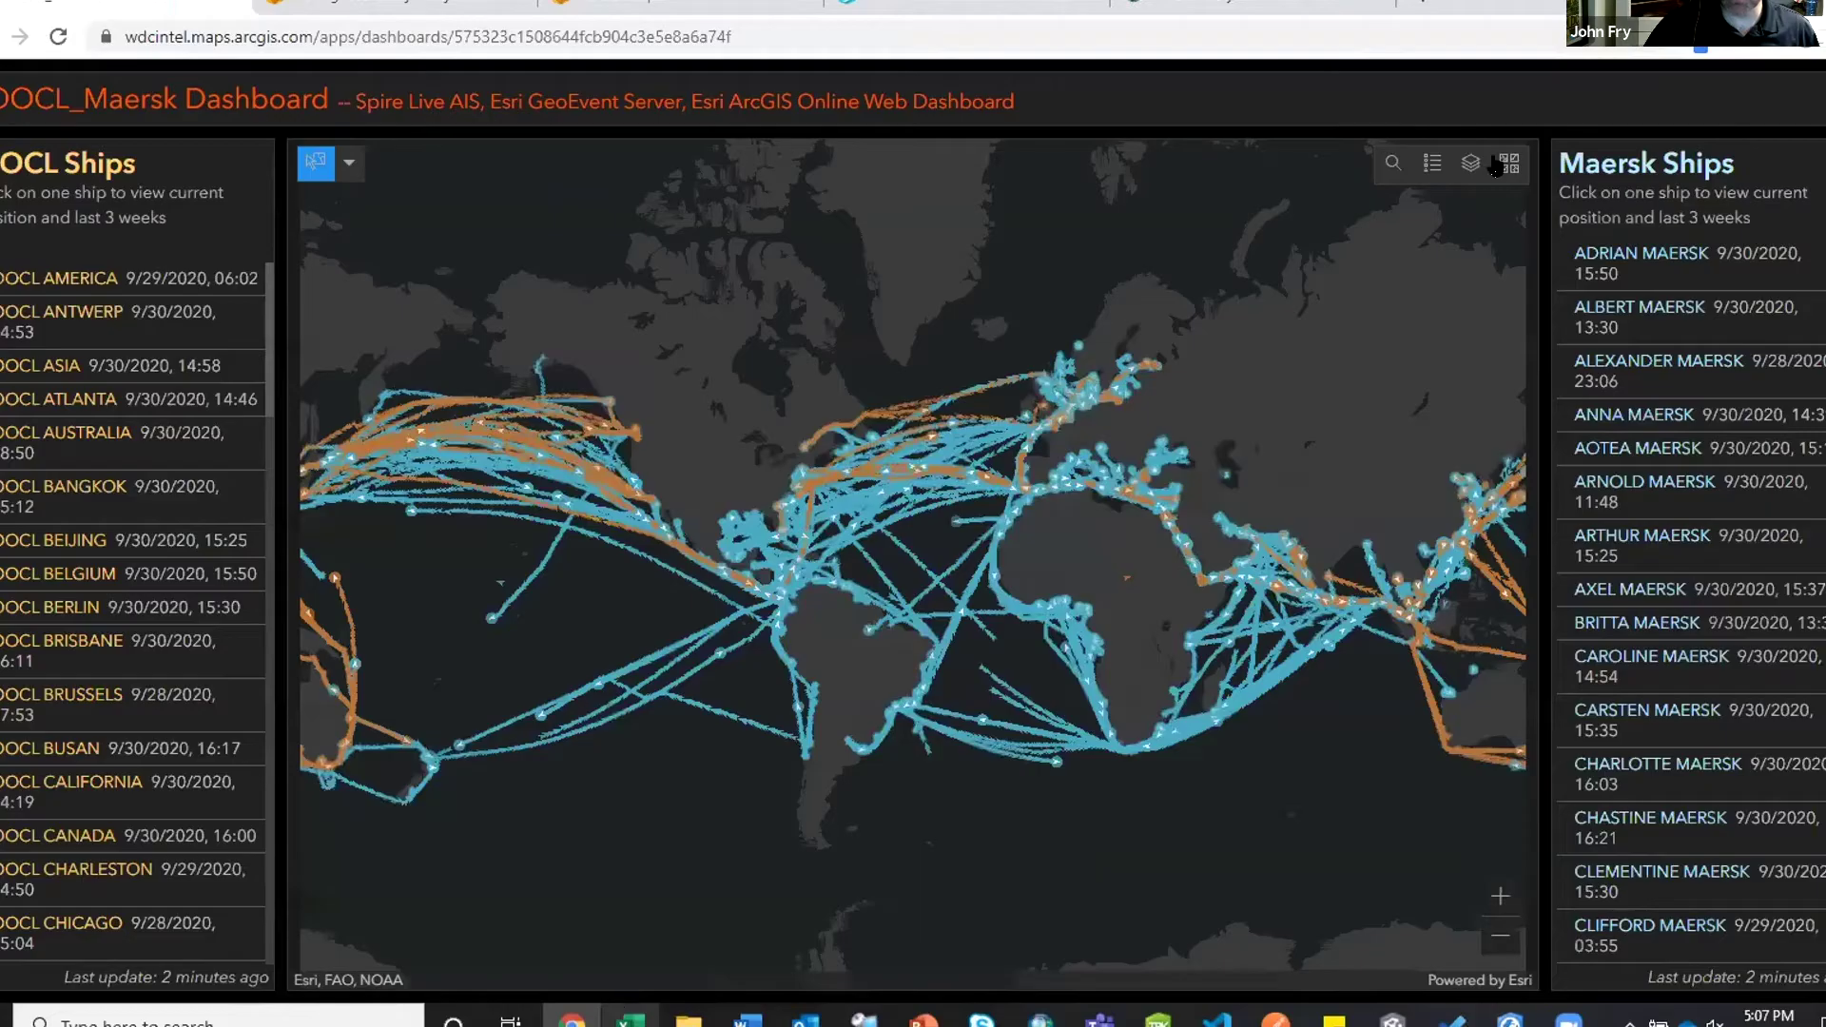
click(572, 1017)
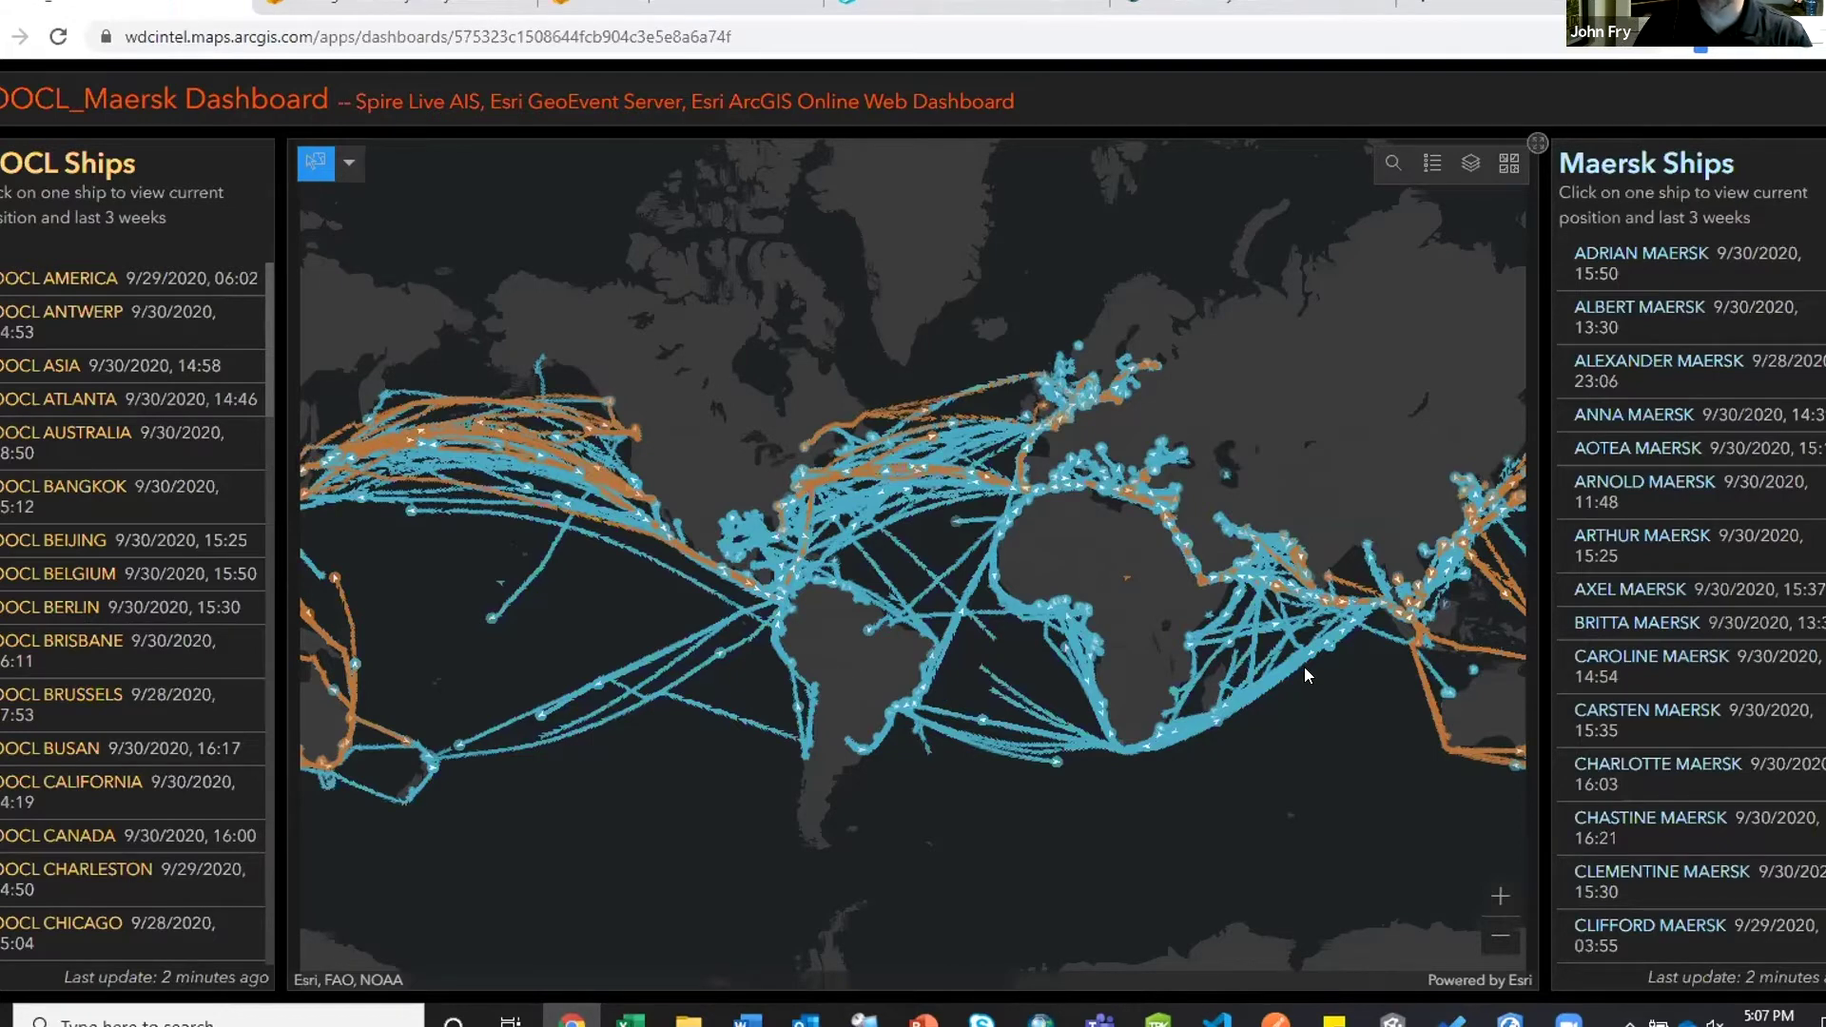
drag(638, 517, 856, 528)
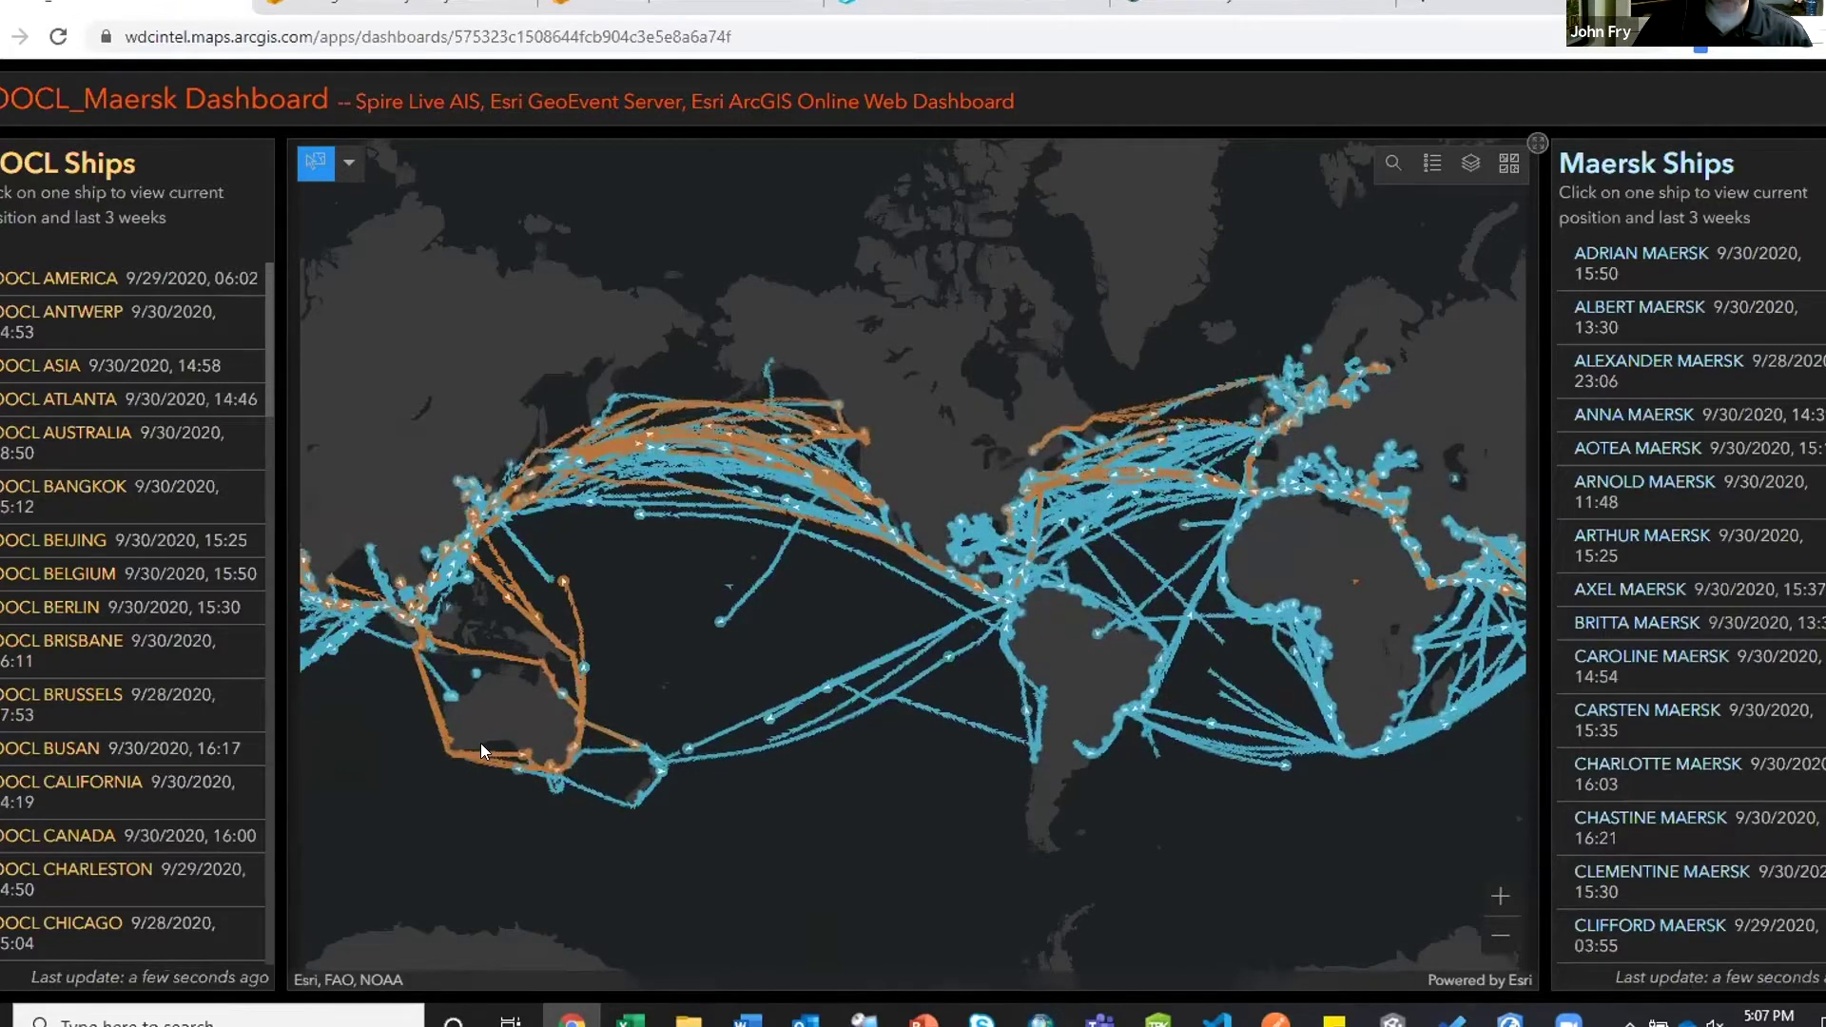
click(1597, 286)
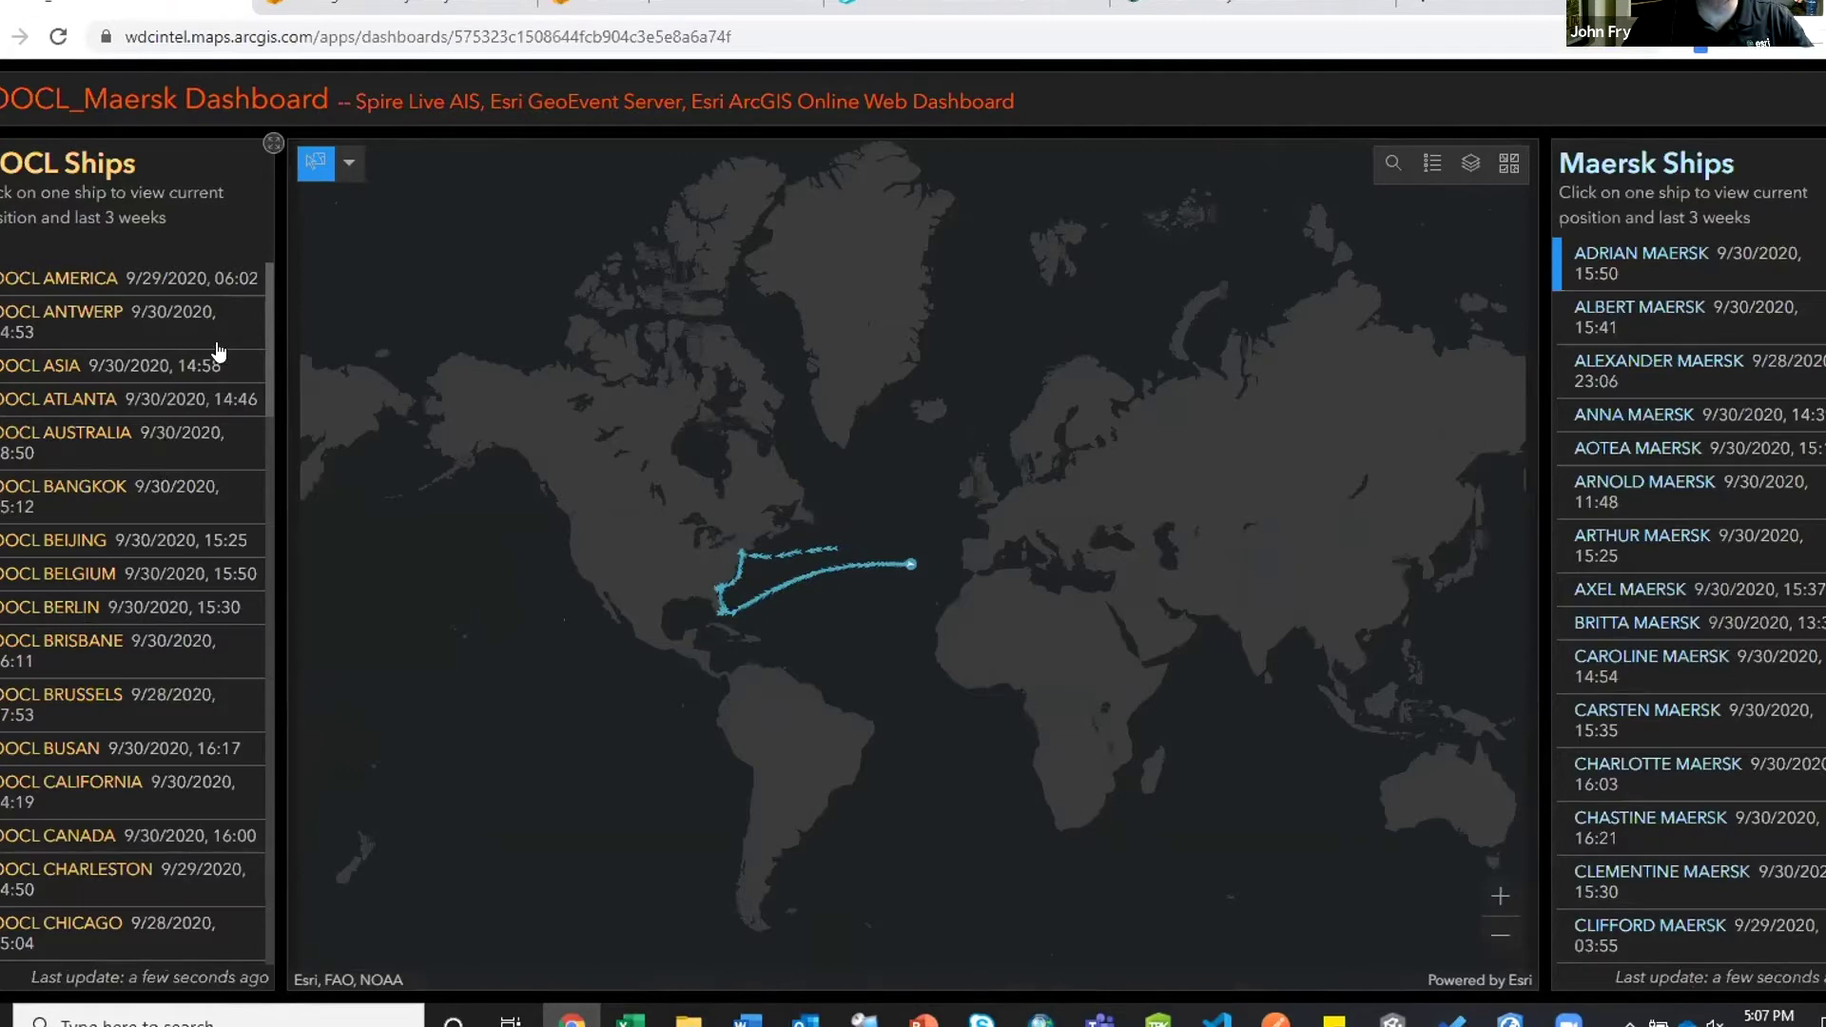
- On the Major Fishing Countries Movement Patterns dashboard, show the Major Country layer without the 3 day history and go to the Peru bookmark
click(390, 6)
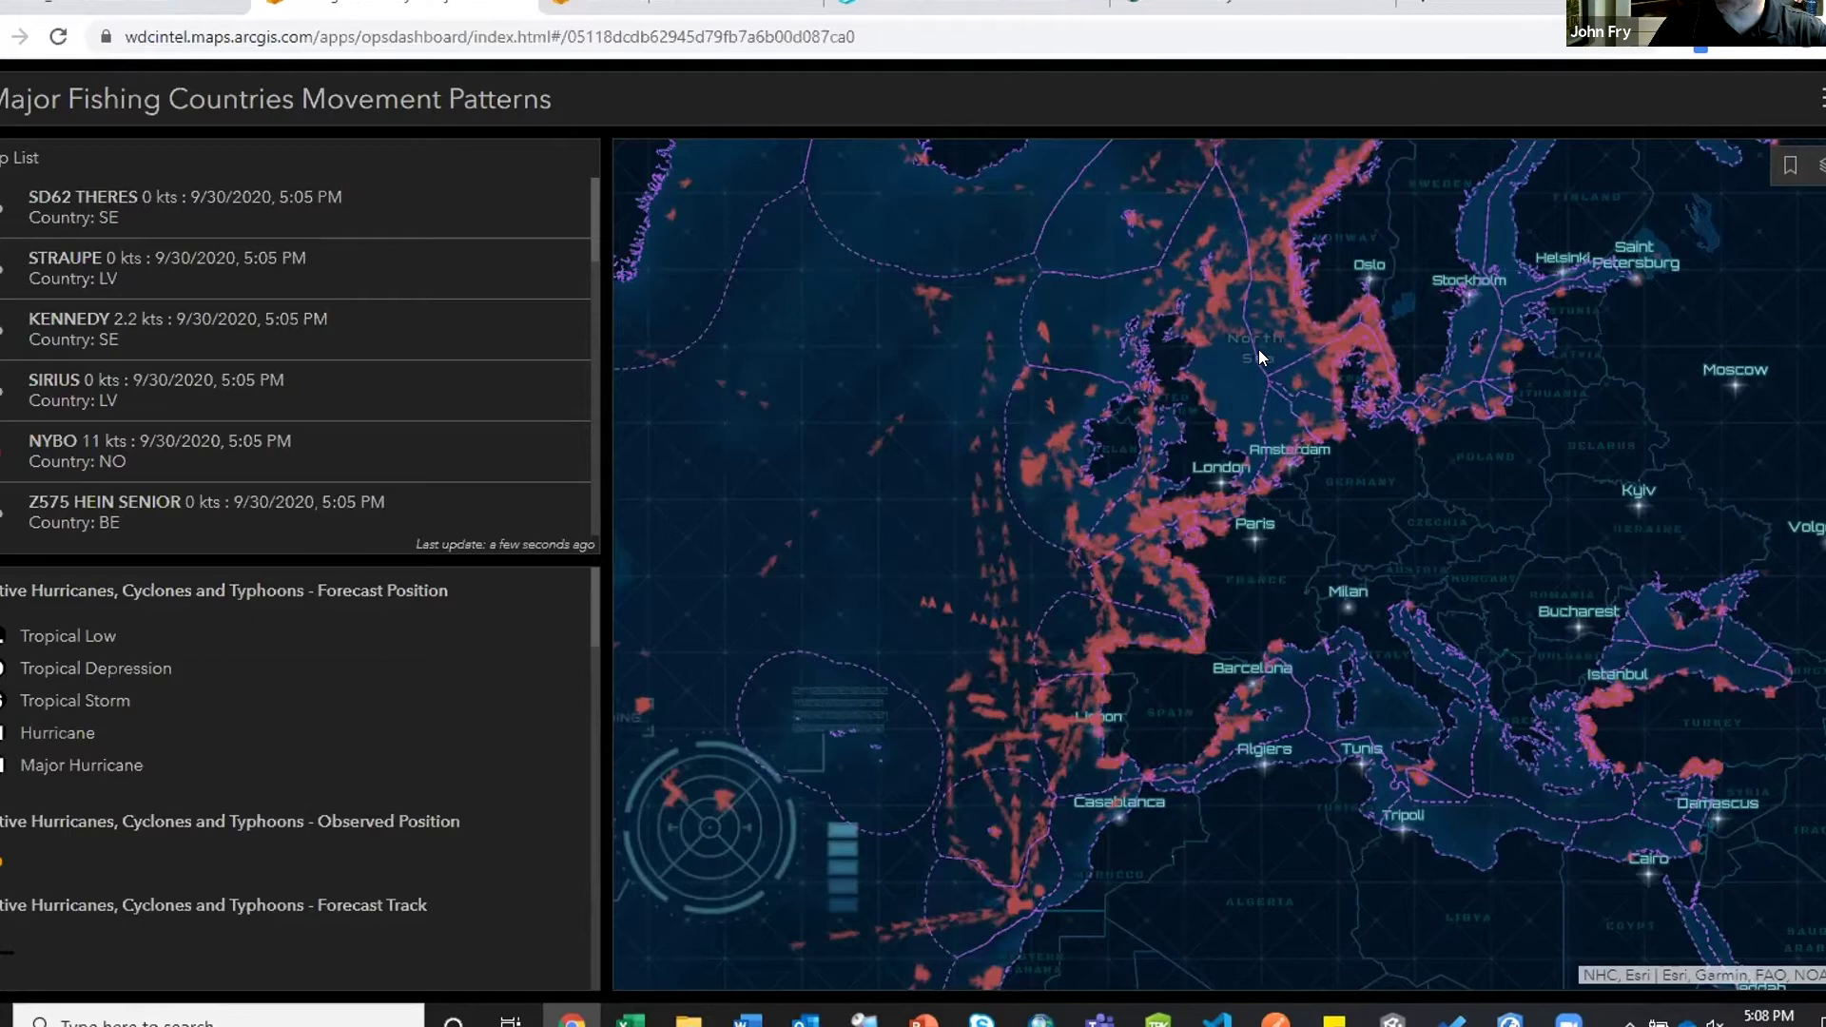
scroll(1258, 357, up, 3)
click(1818, 165)
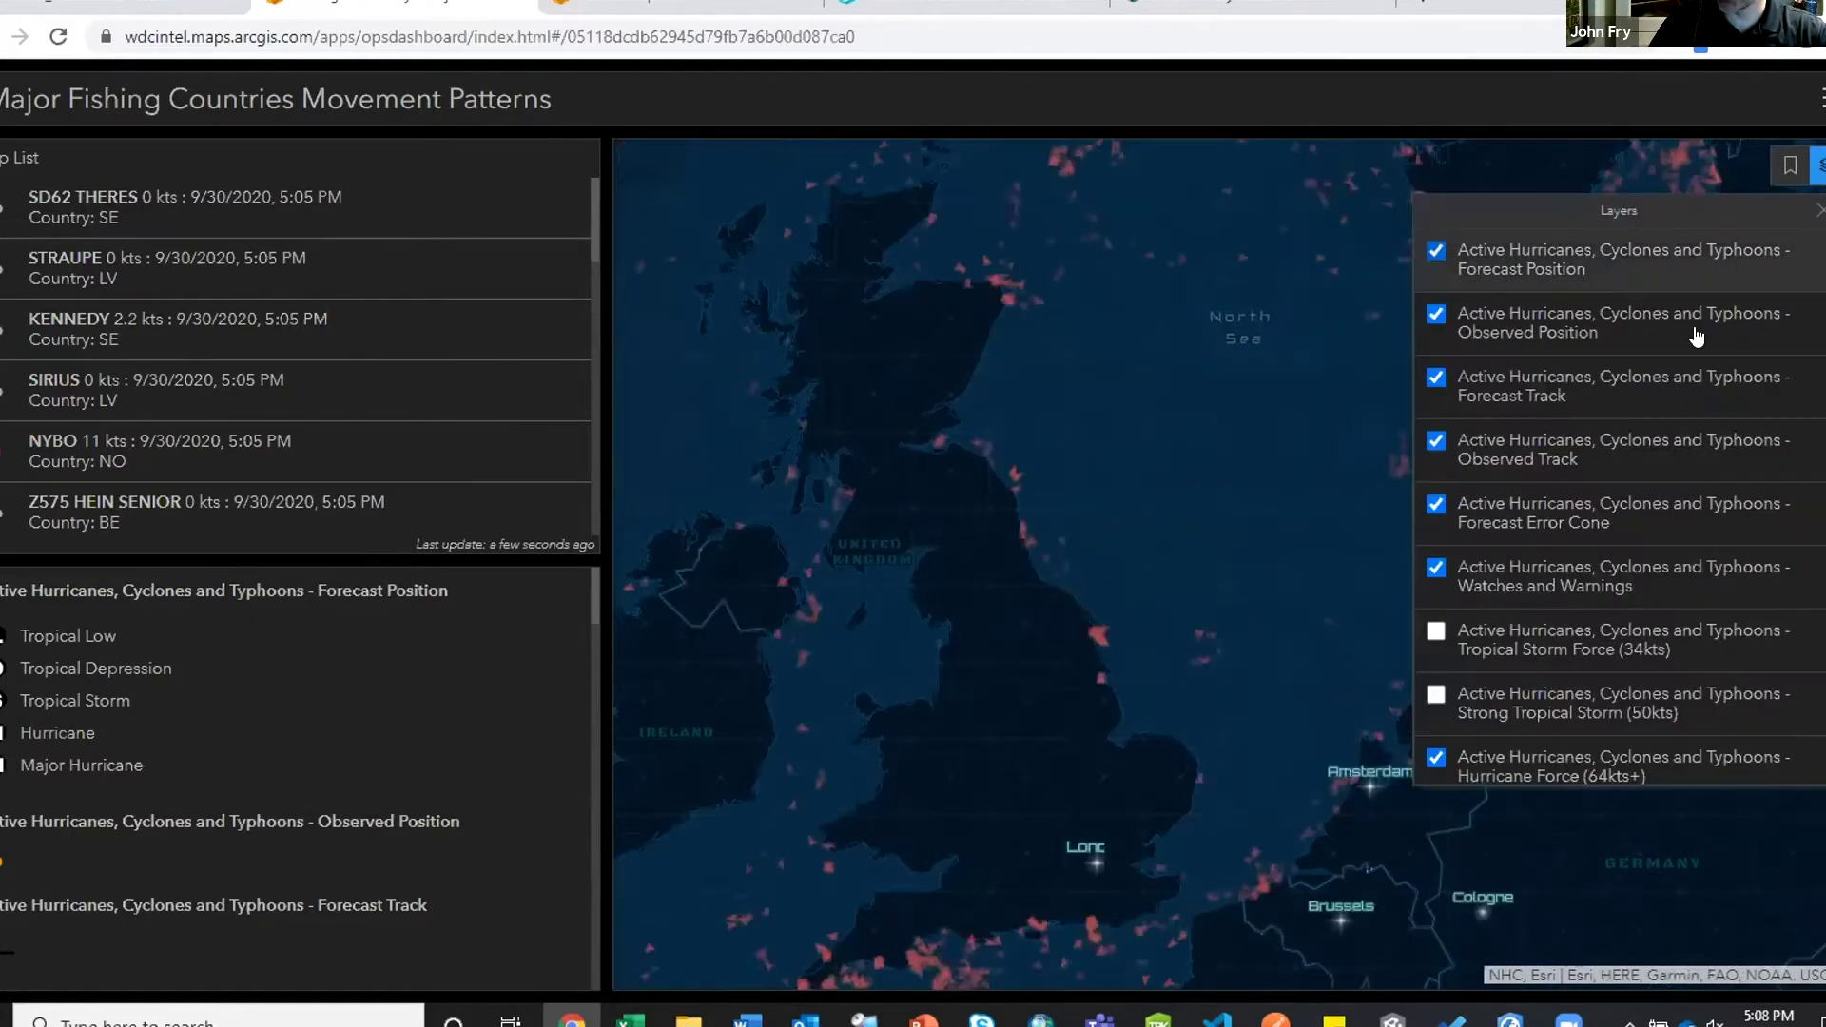
scroll(1696, 336, down, 5)
click(1436, 655)
click(1436, 699)
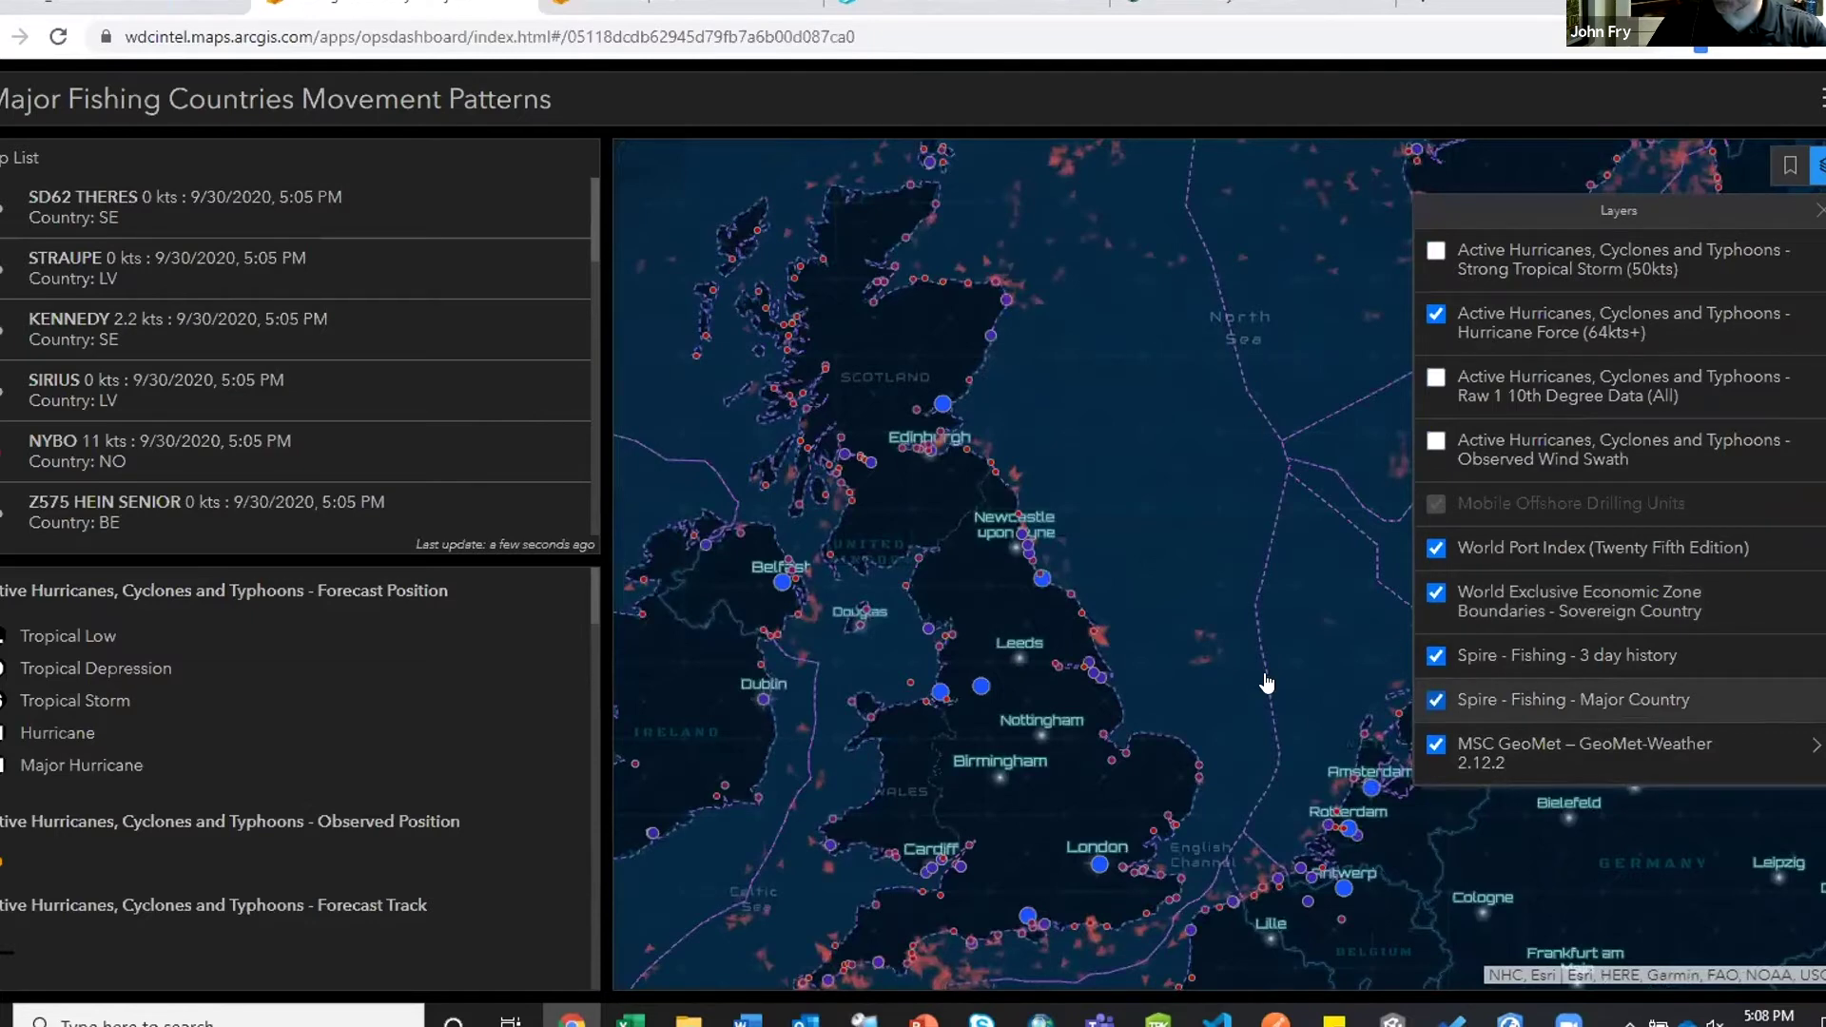
click(1435, 657)
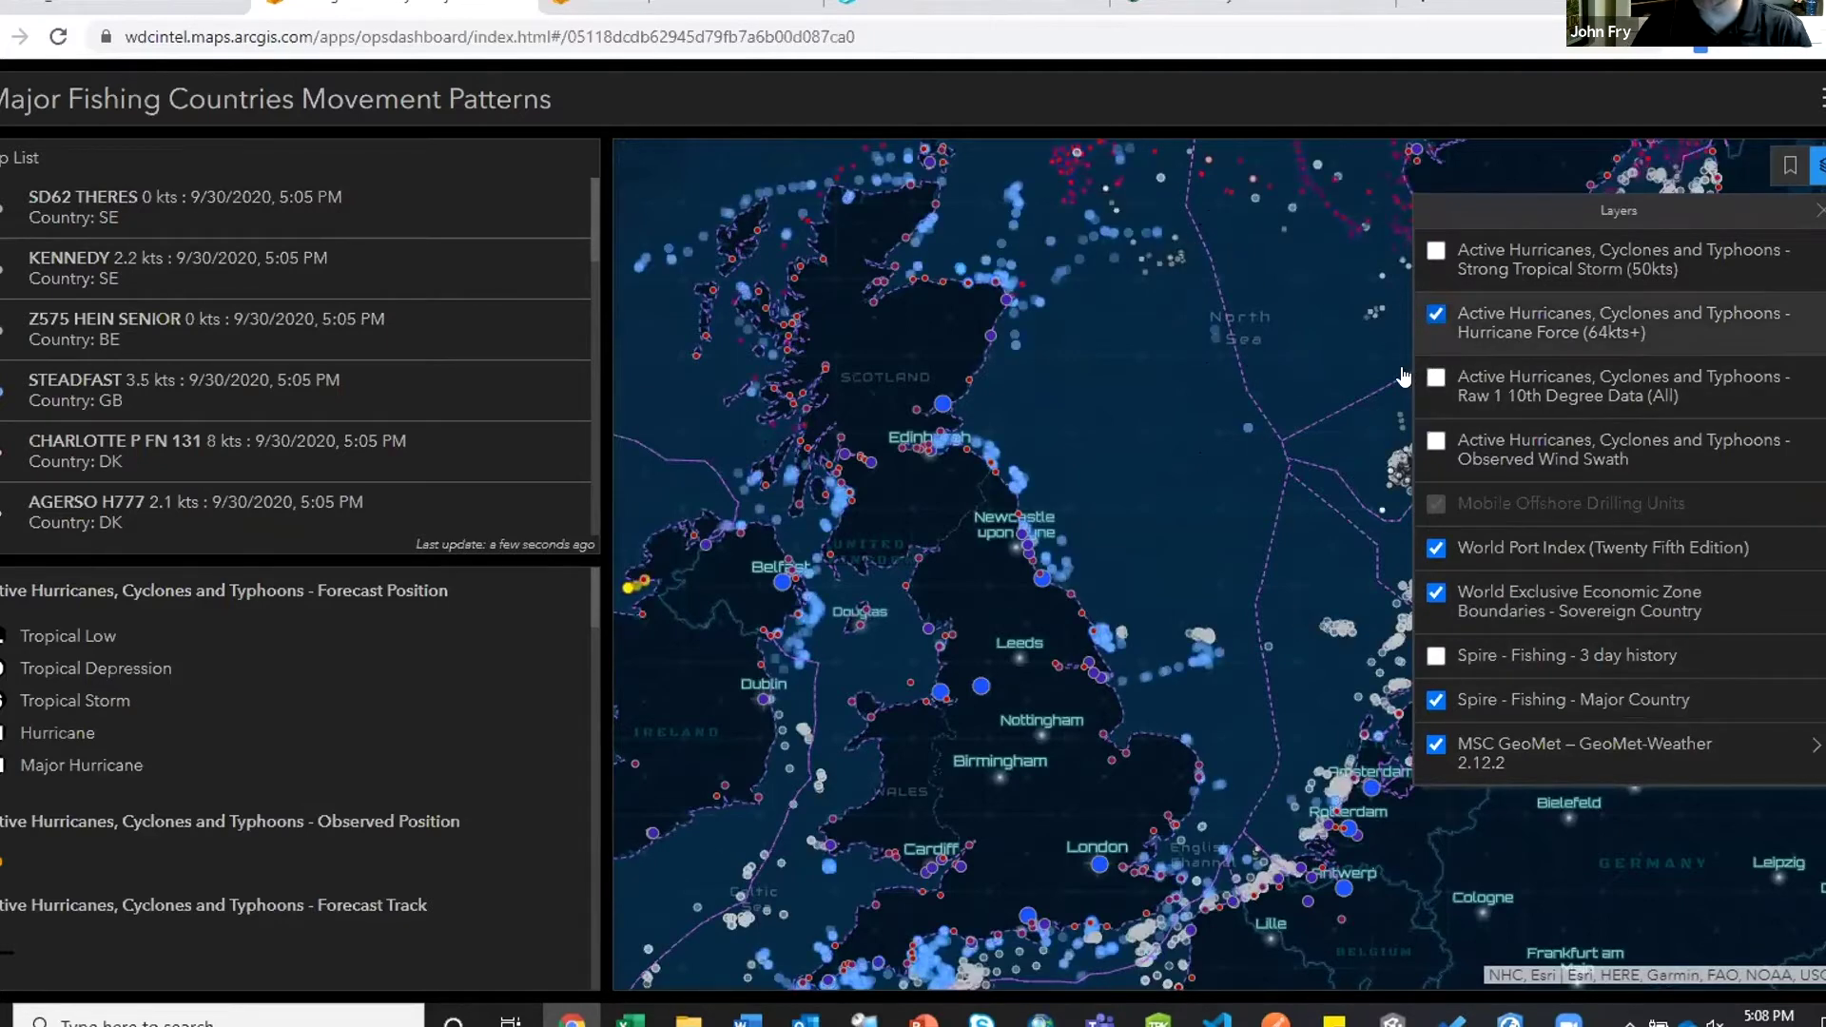
click(1818, 211)
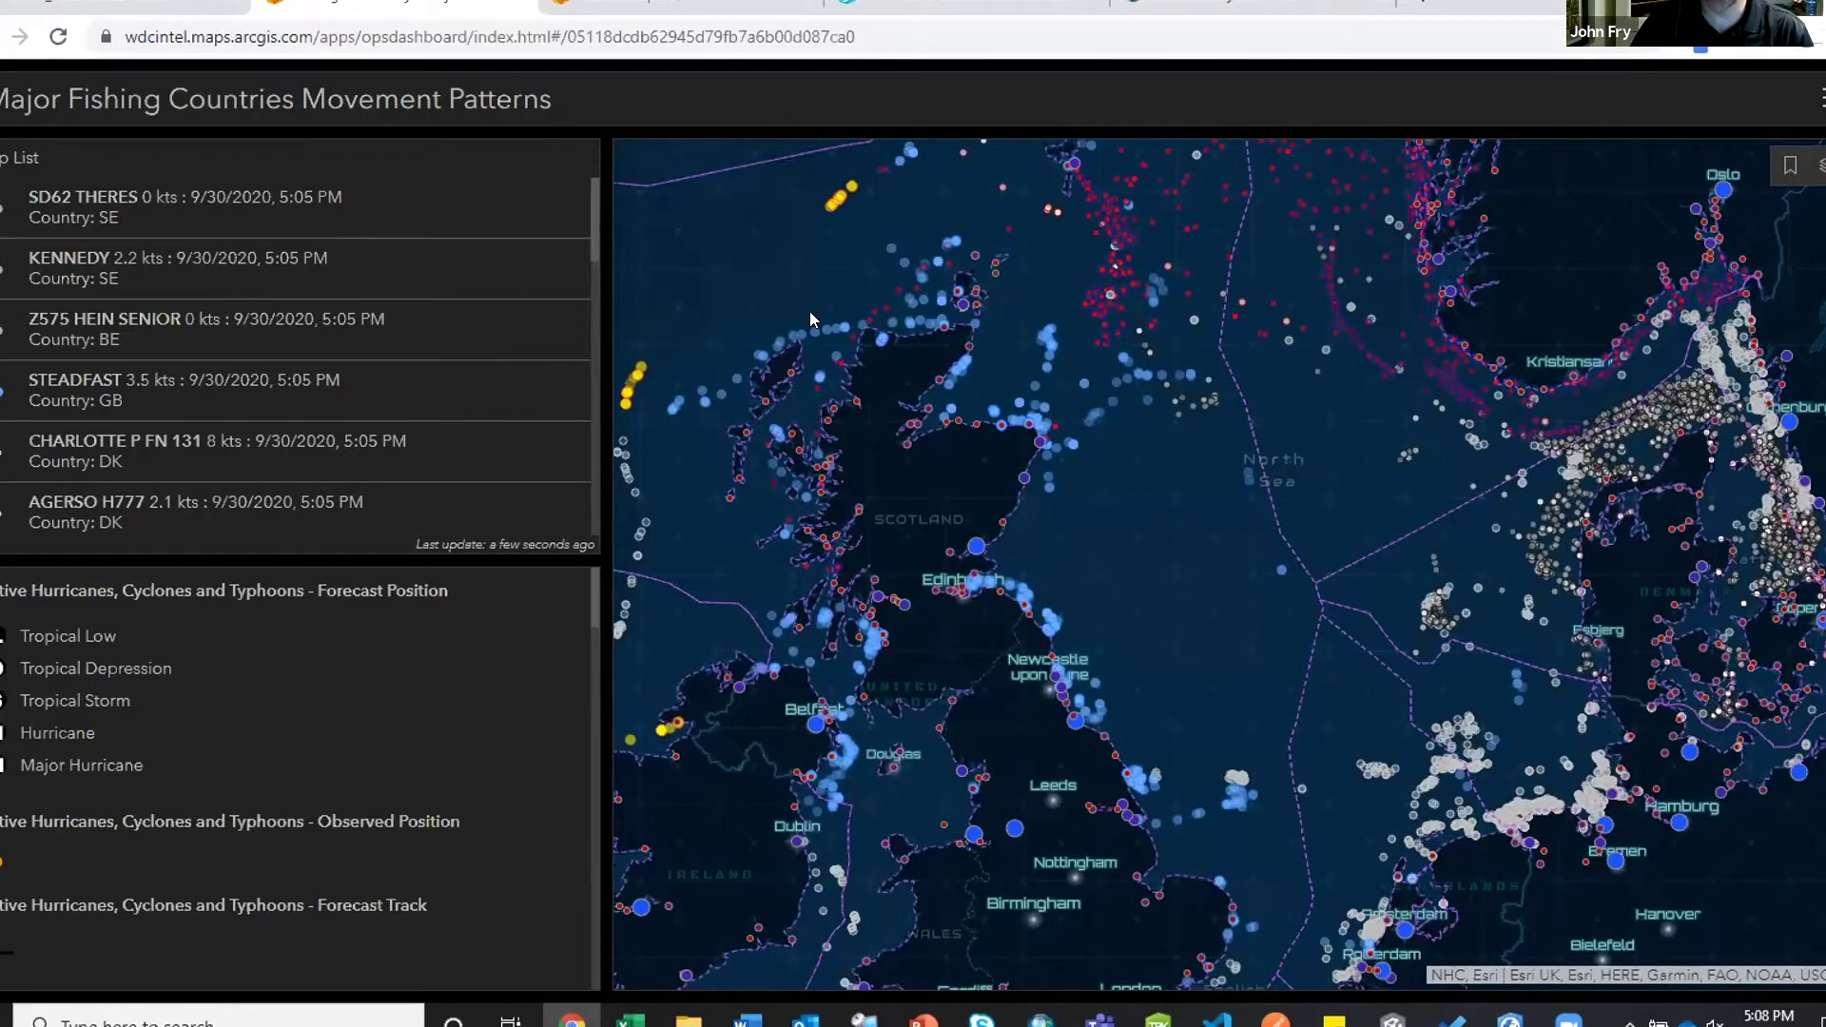
click(1789, 173)
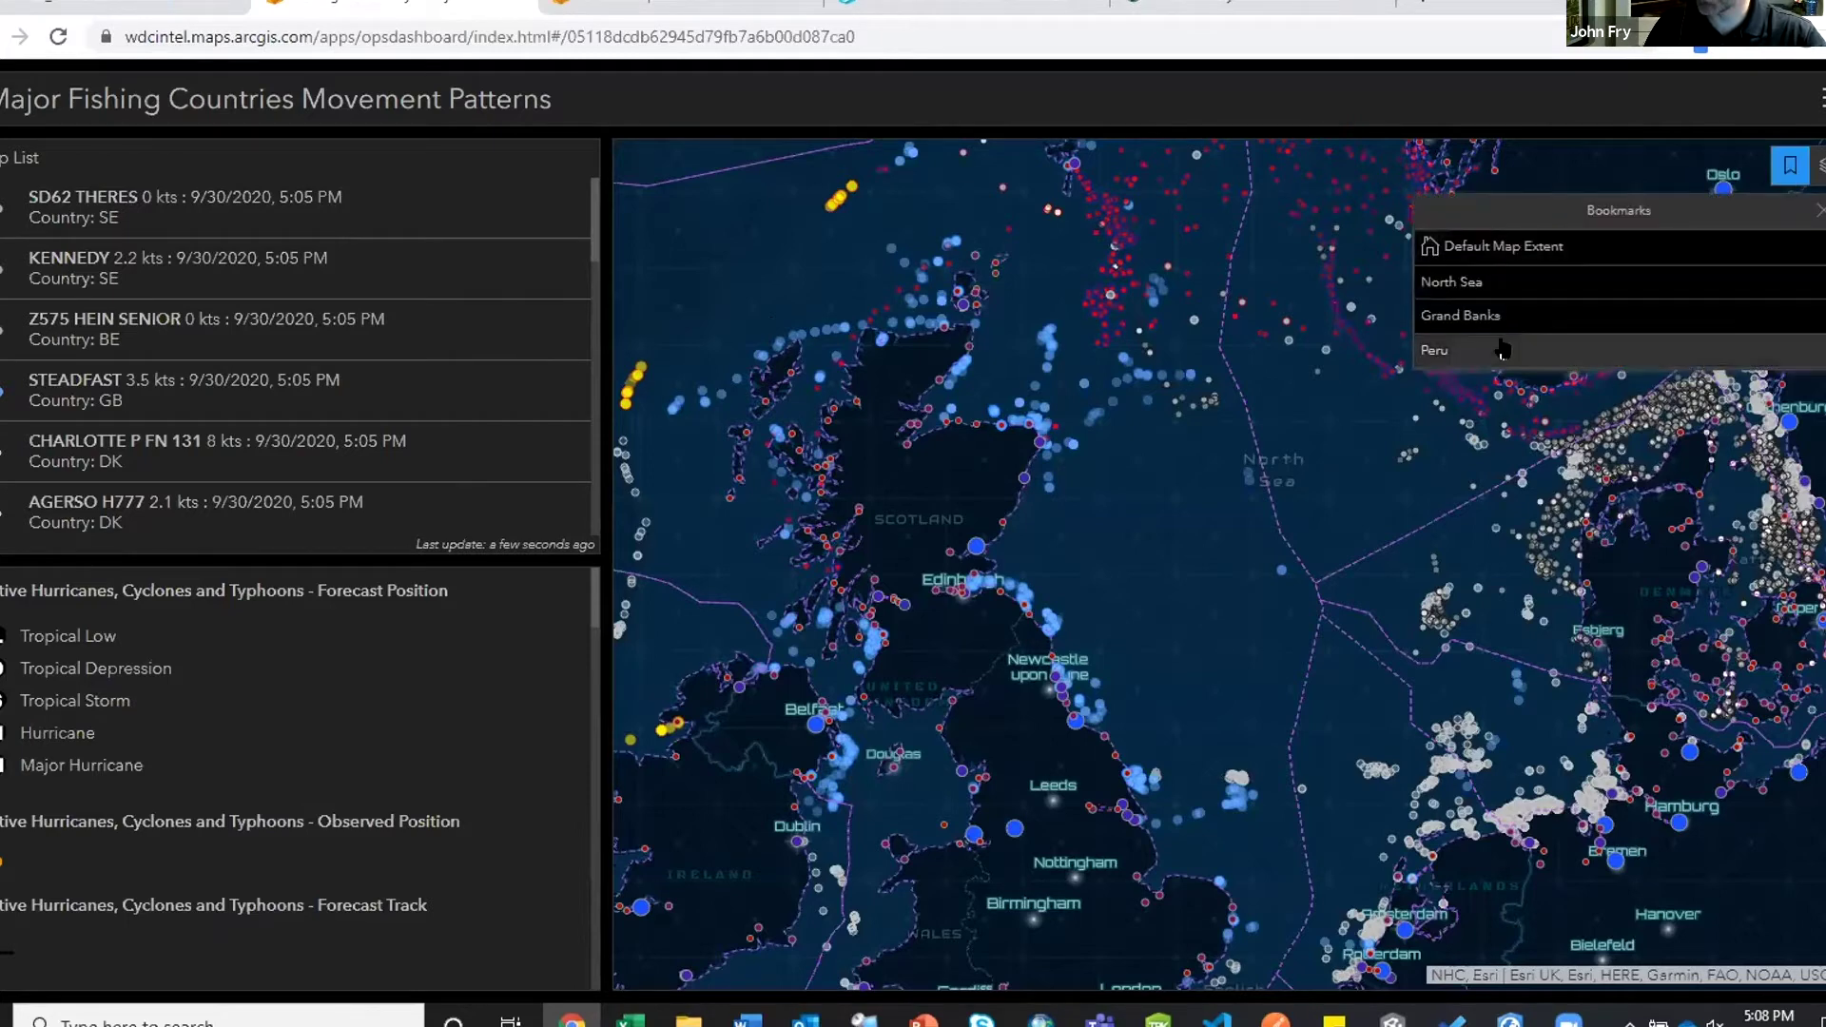
click(1535, 360)
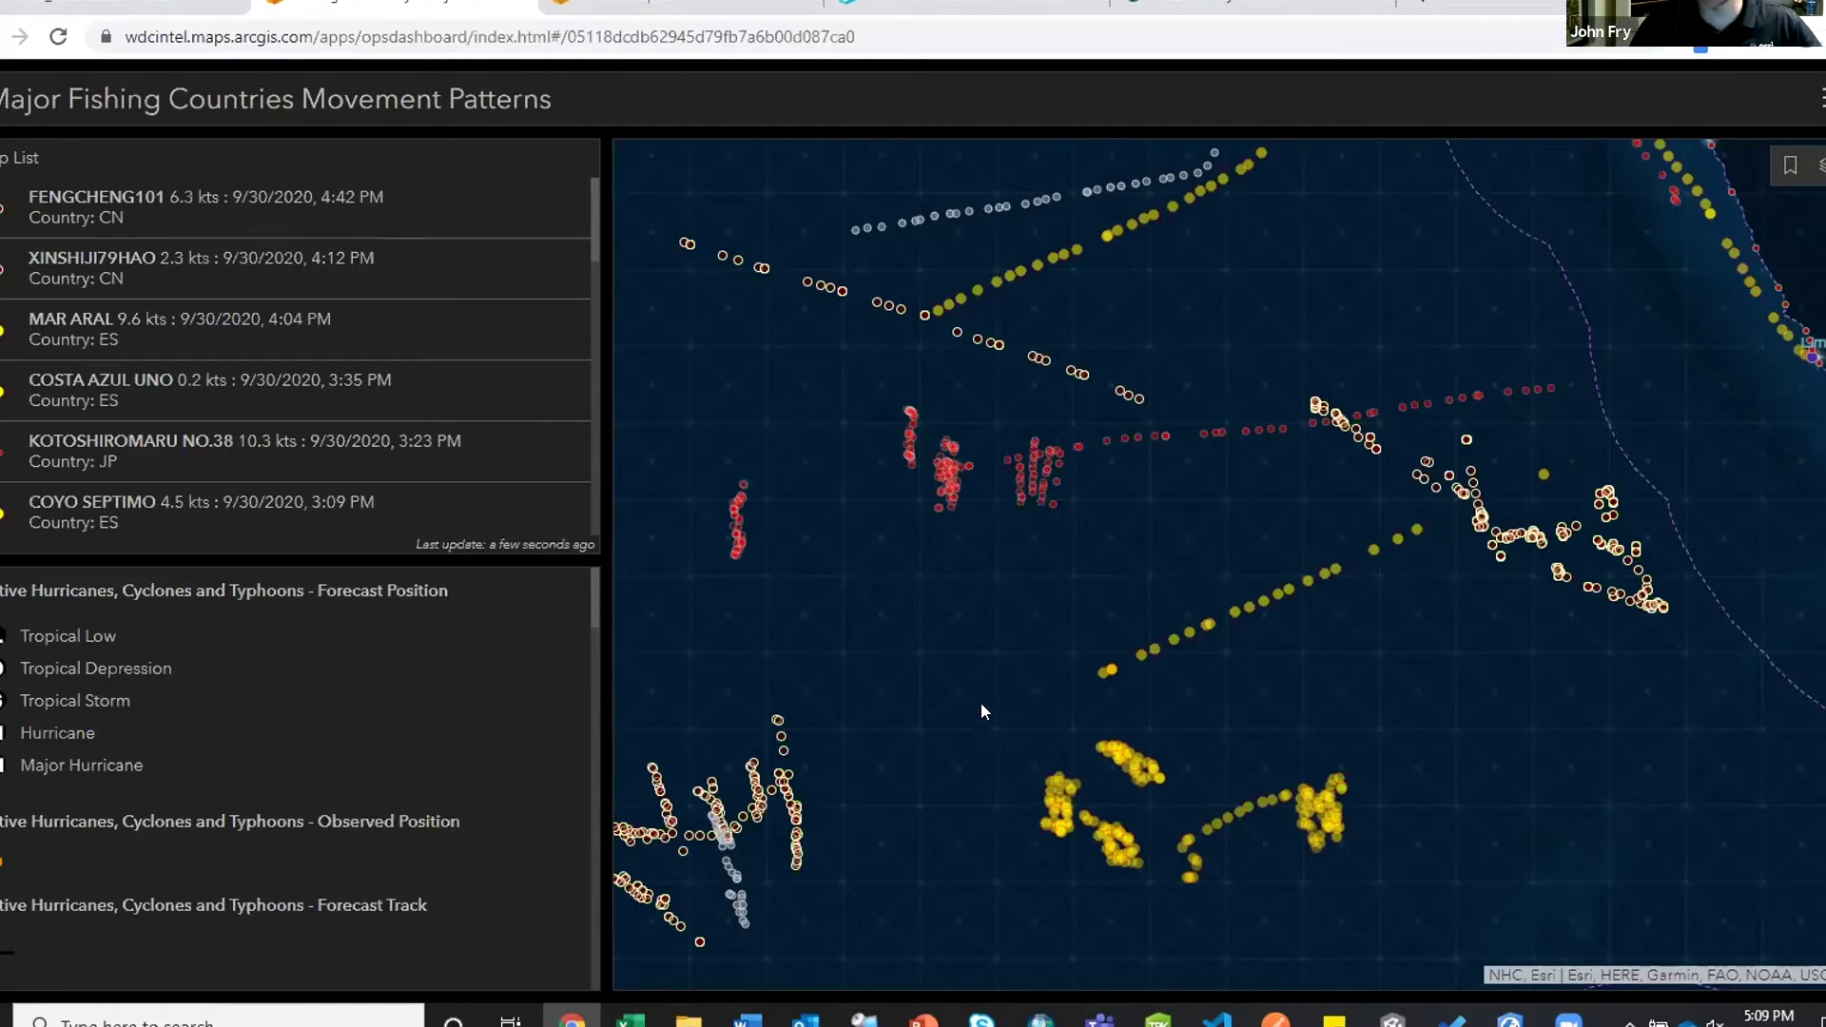
- Switch to the Maritime AOI Security Viewer and locate SSI FORMIDABLE from the Entered AOI List on the Maputo area map
click(704, 7)
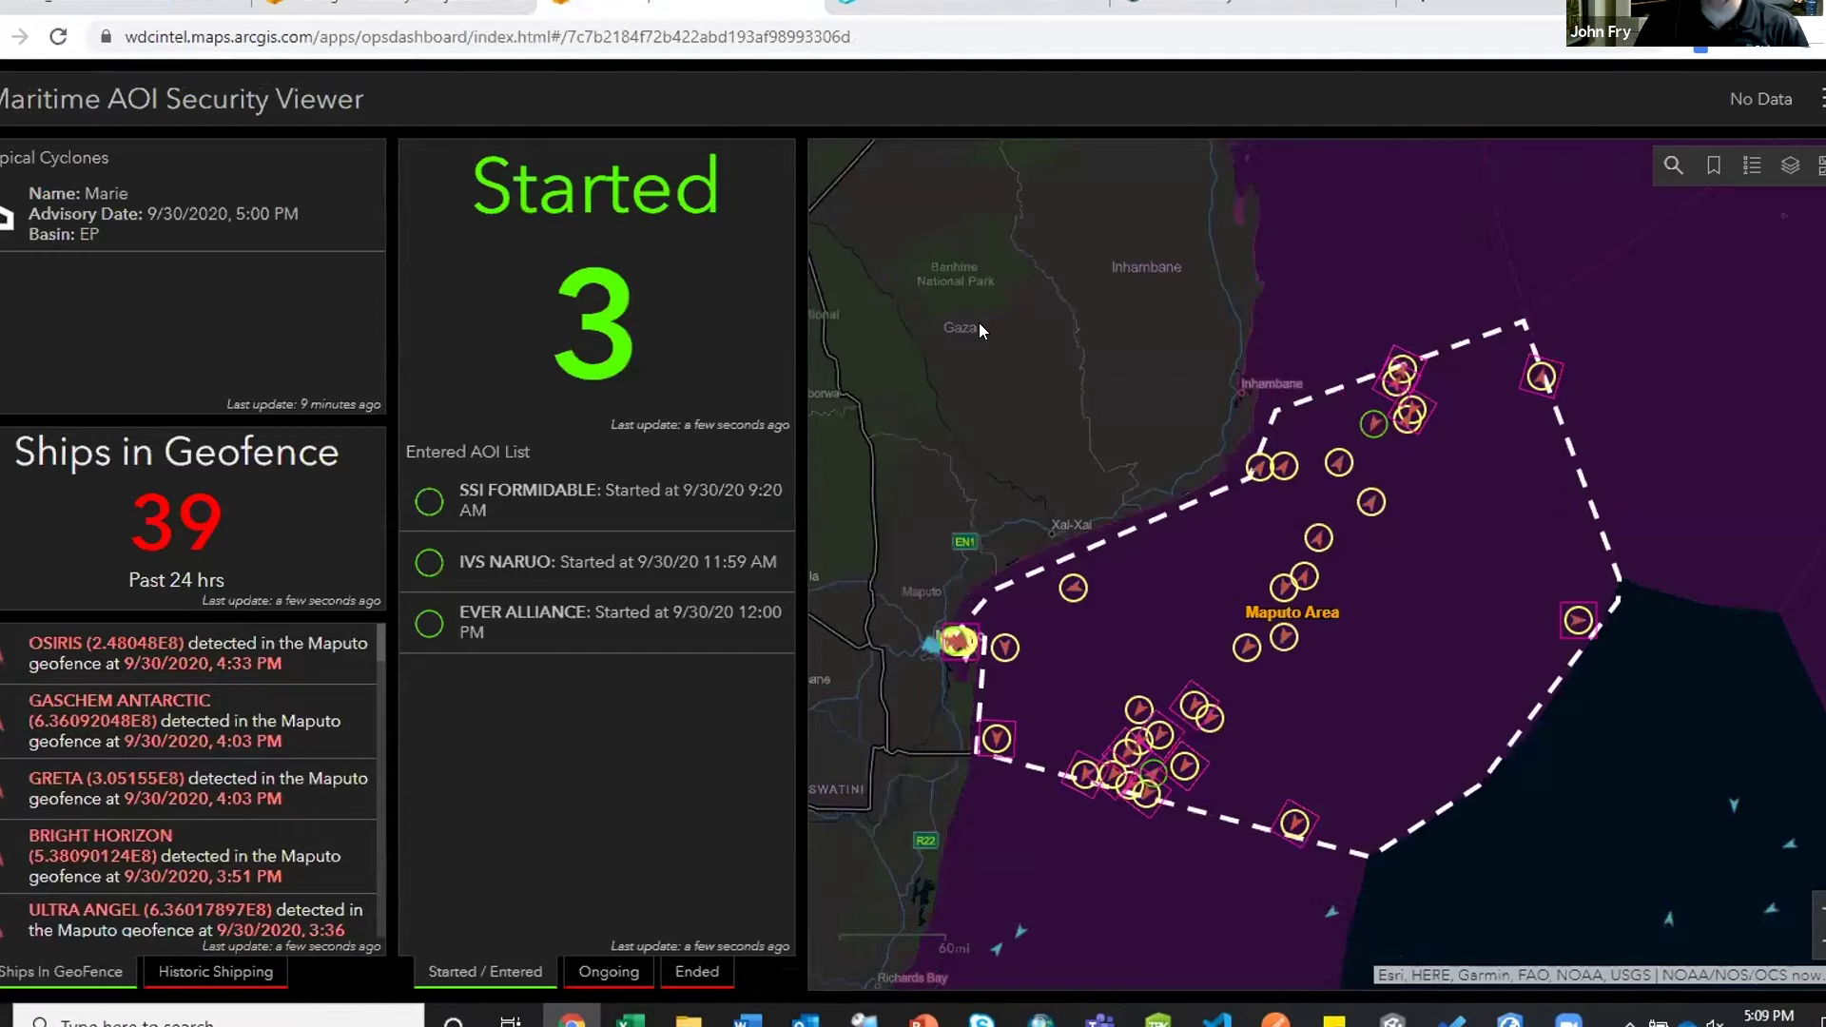
drag(1076, 379, 1184, 362)
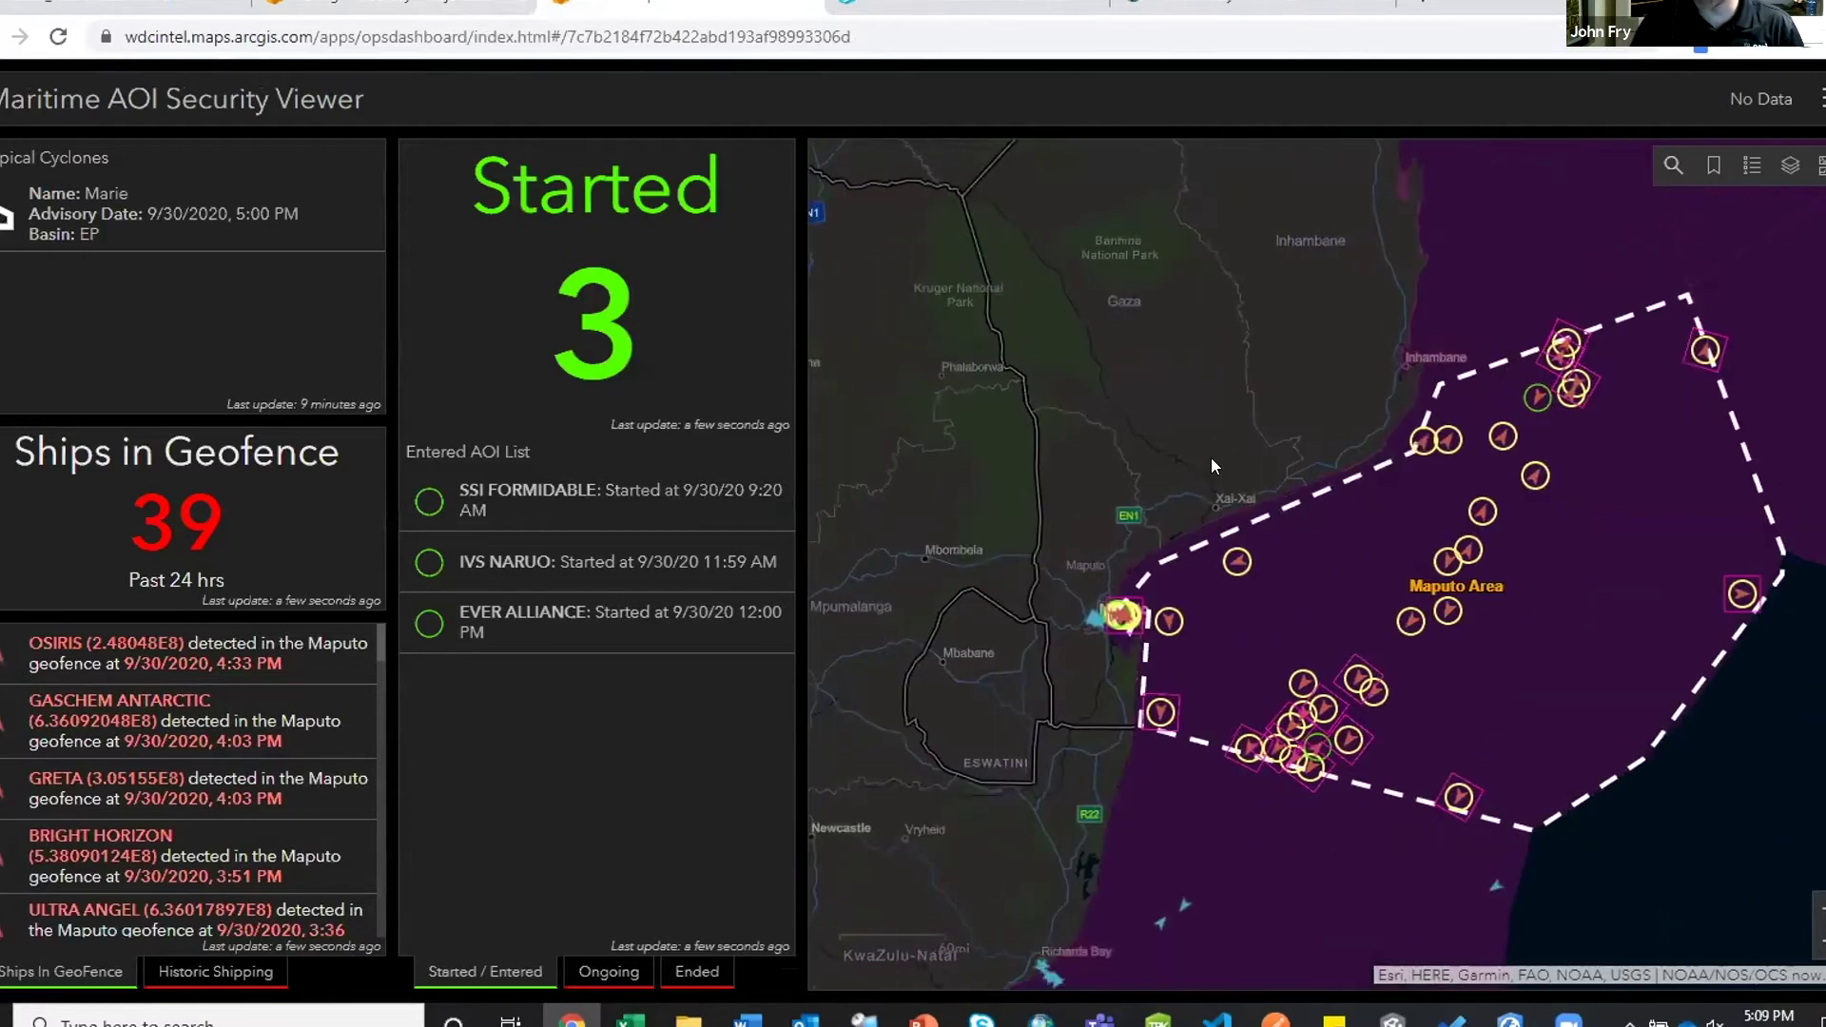
drag(1213, 461, 1140, 437)
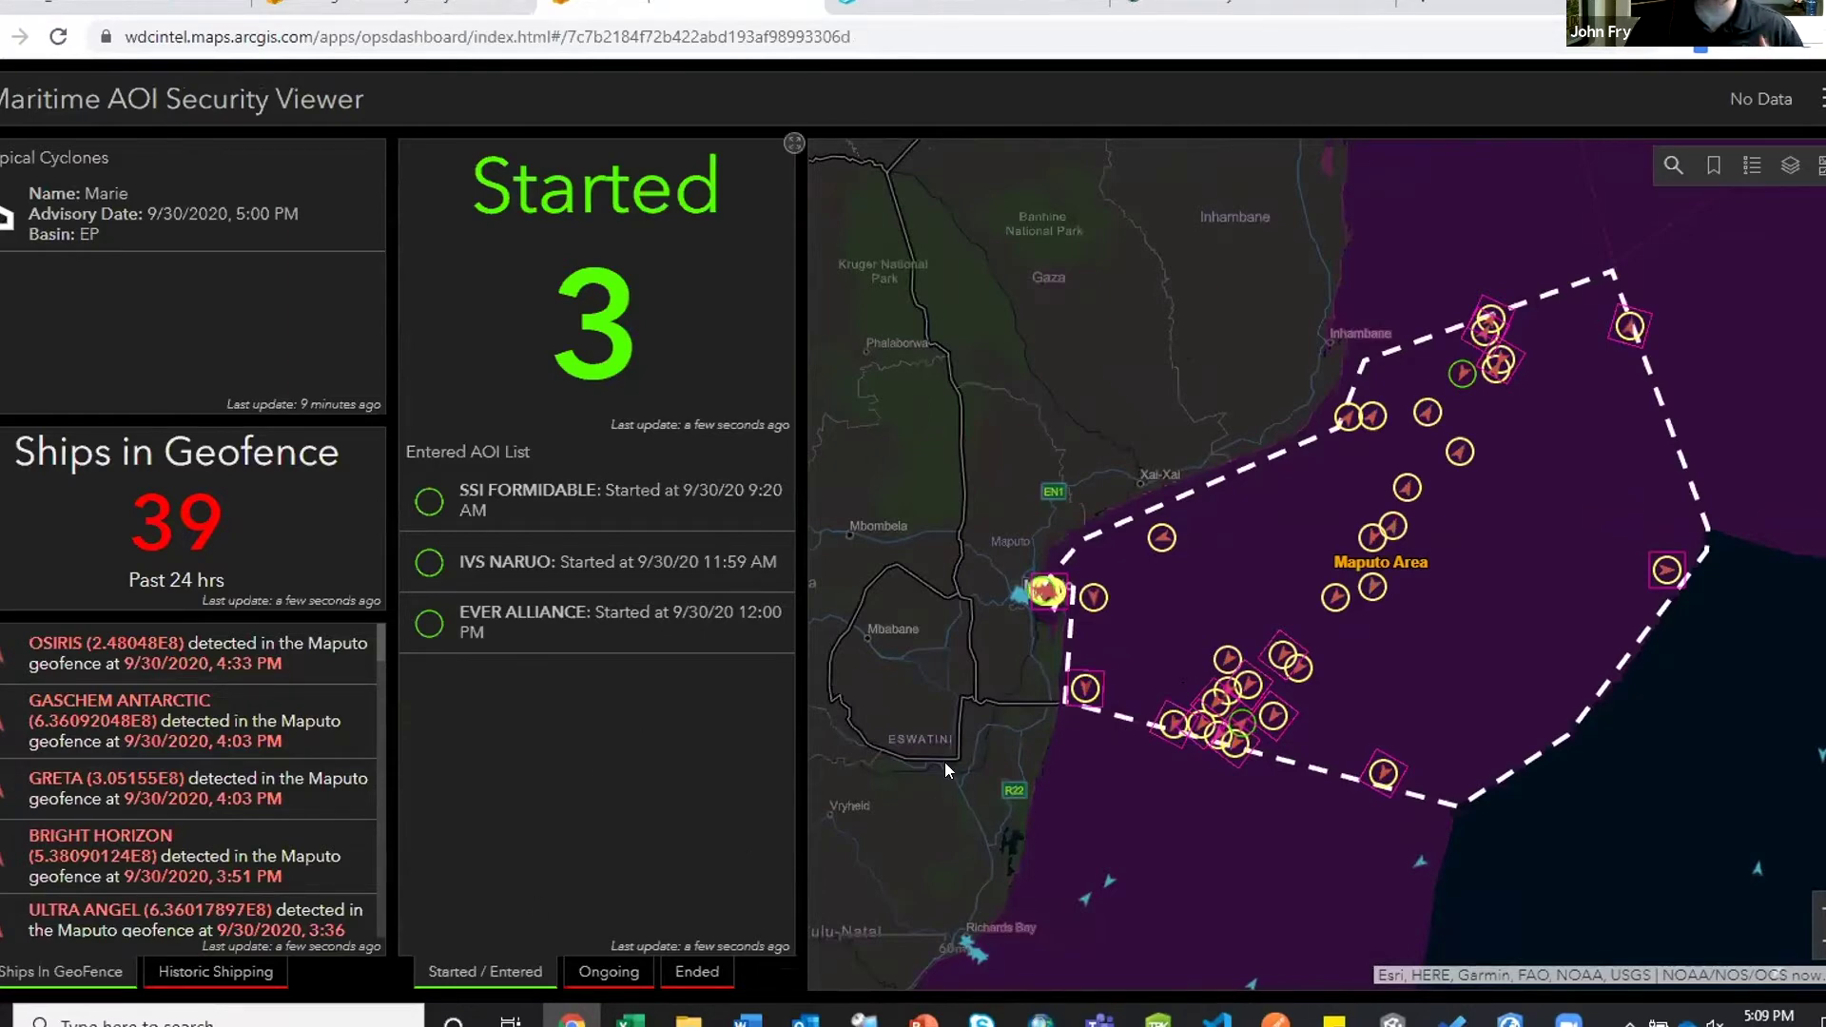
click(590, 502)
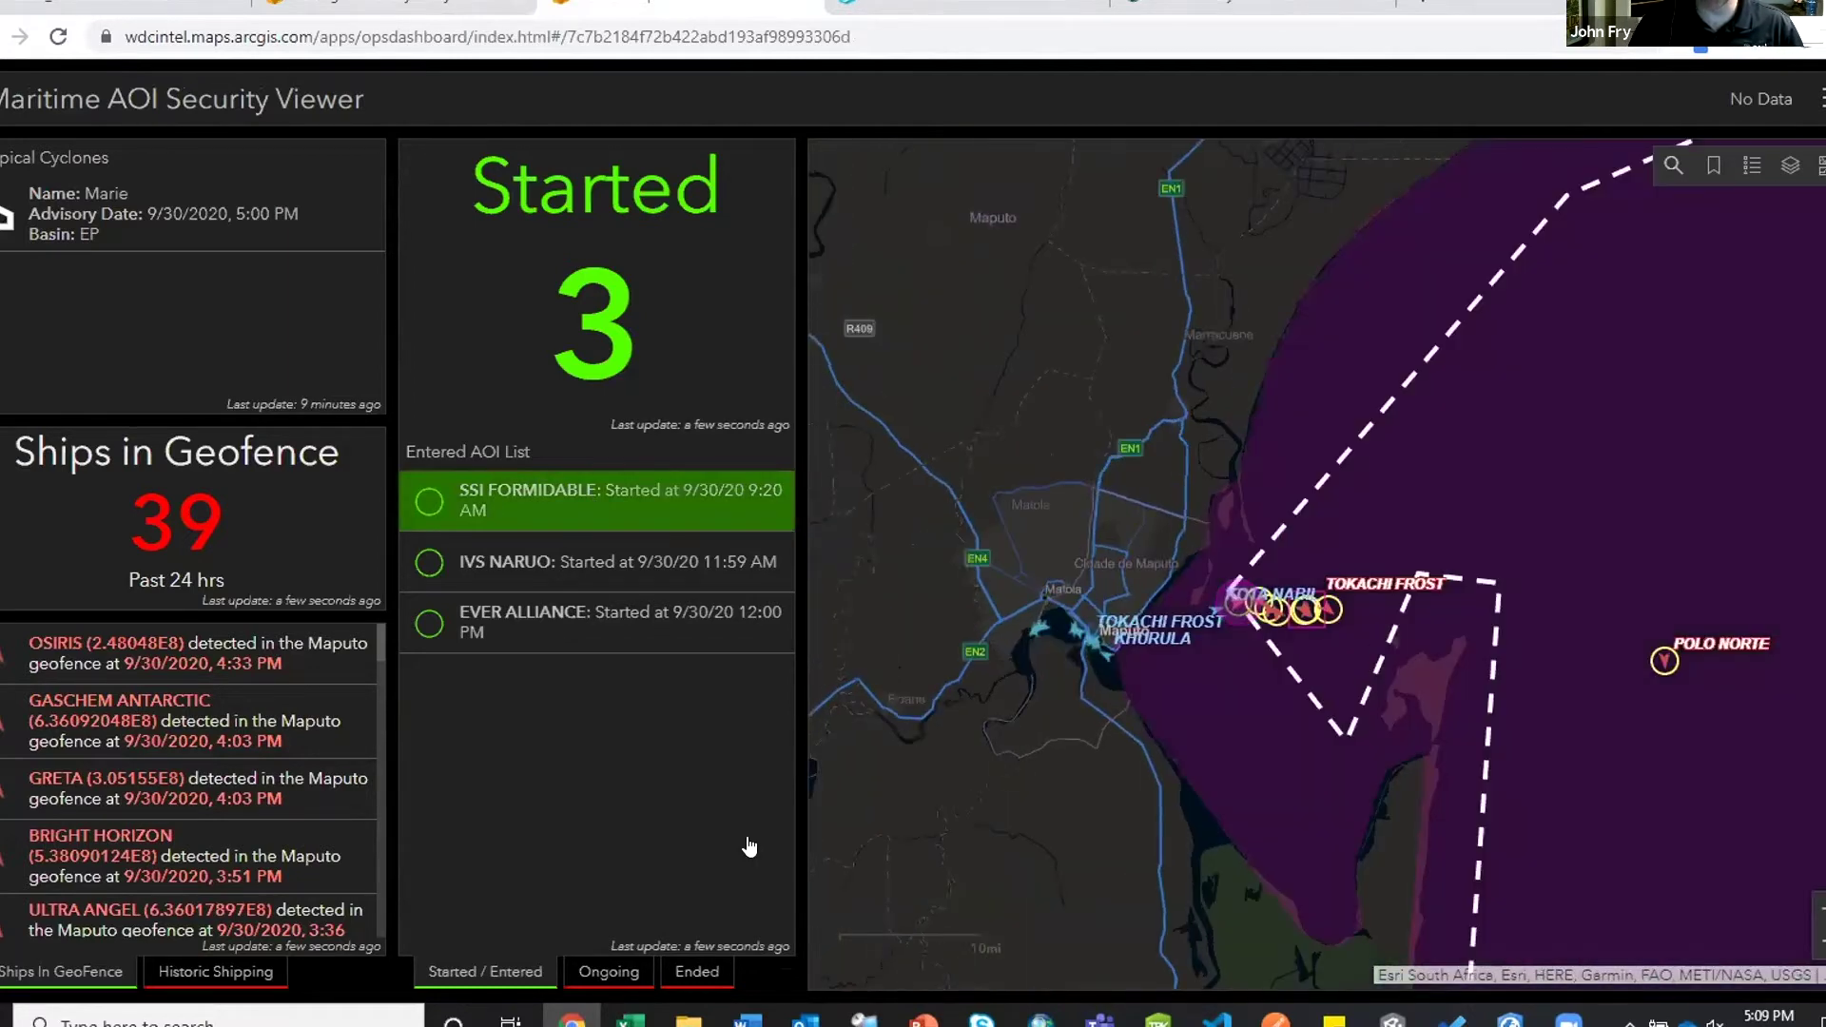
- Review the list of vessels ongoing in the AOI and the list of vessels that left the Maputo AOI
click(605, 974)
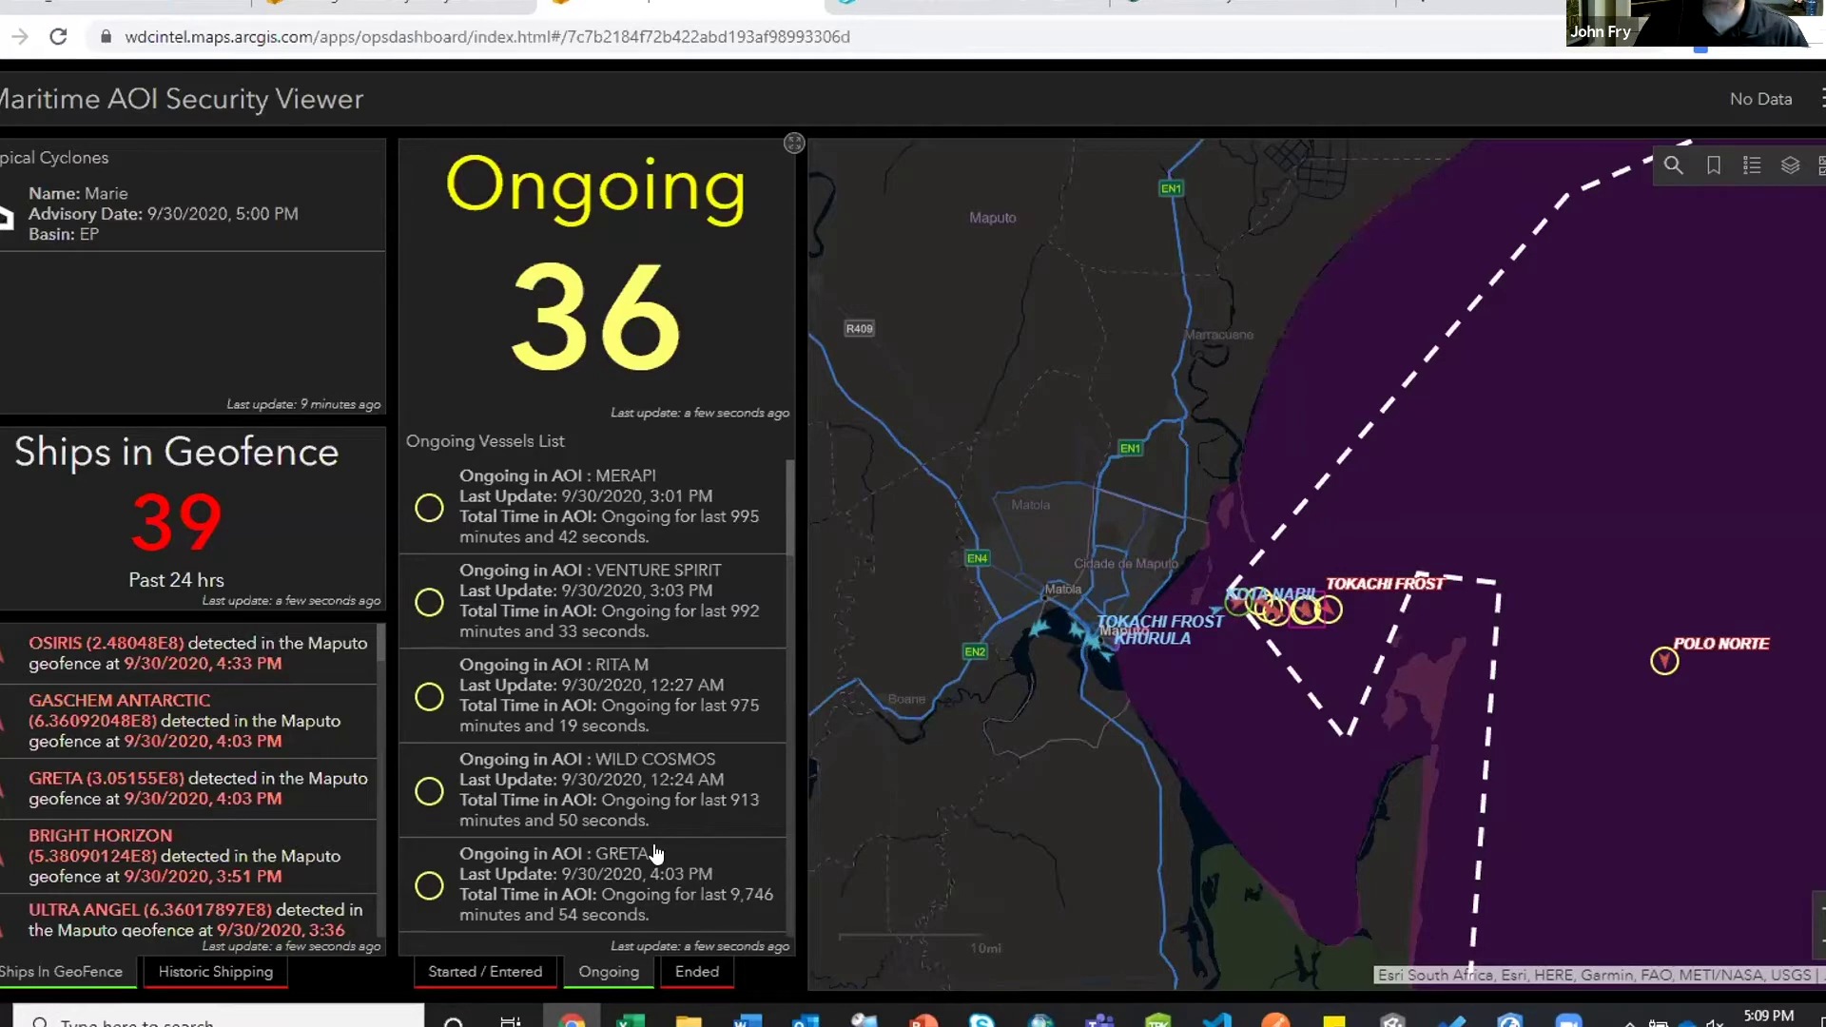
click(697, 972)
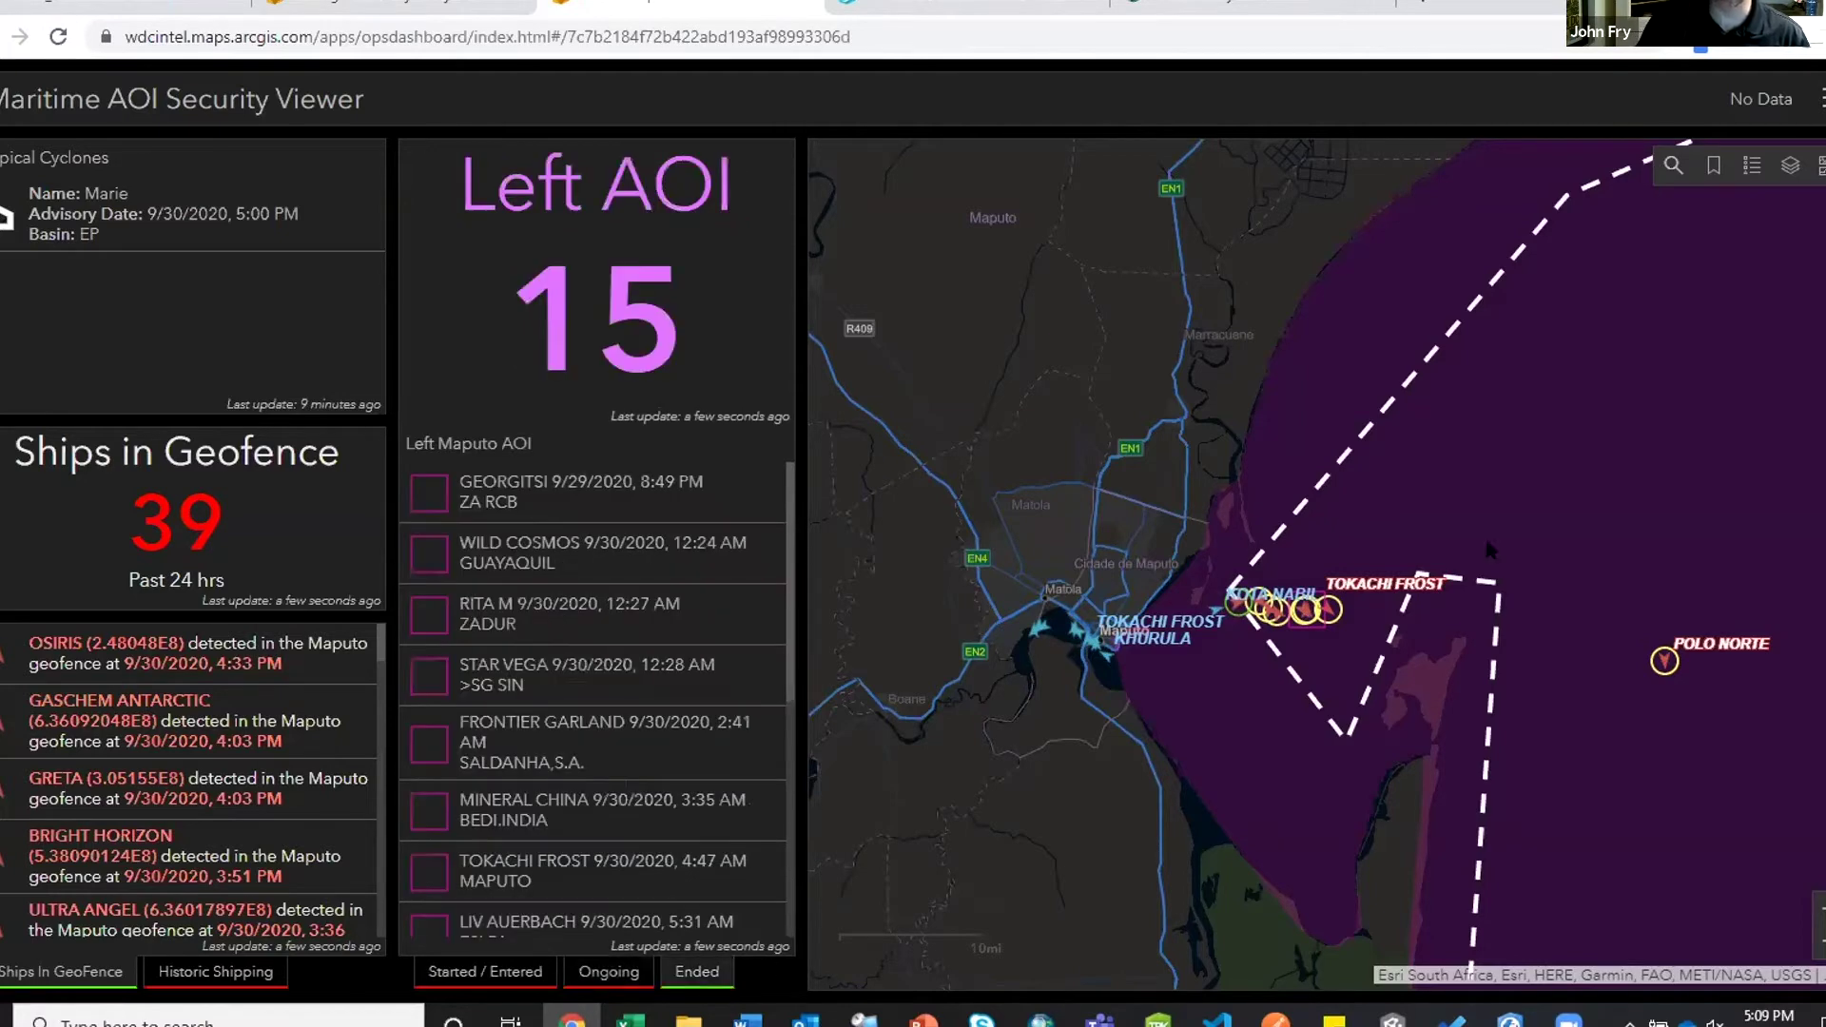
scroll(1487, 547, down, 2)
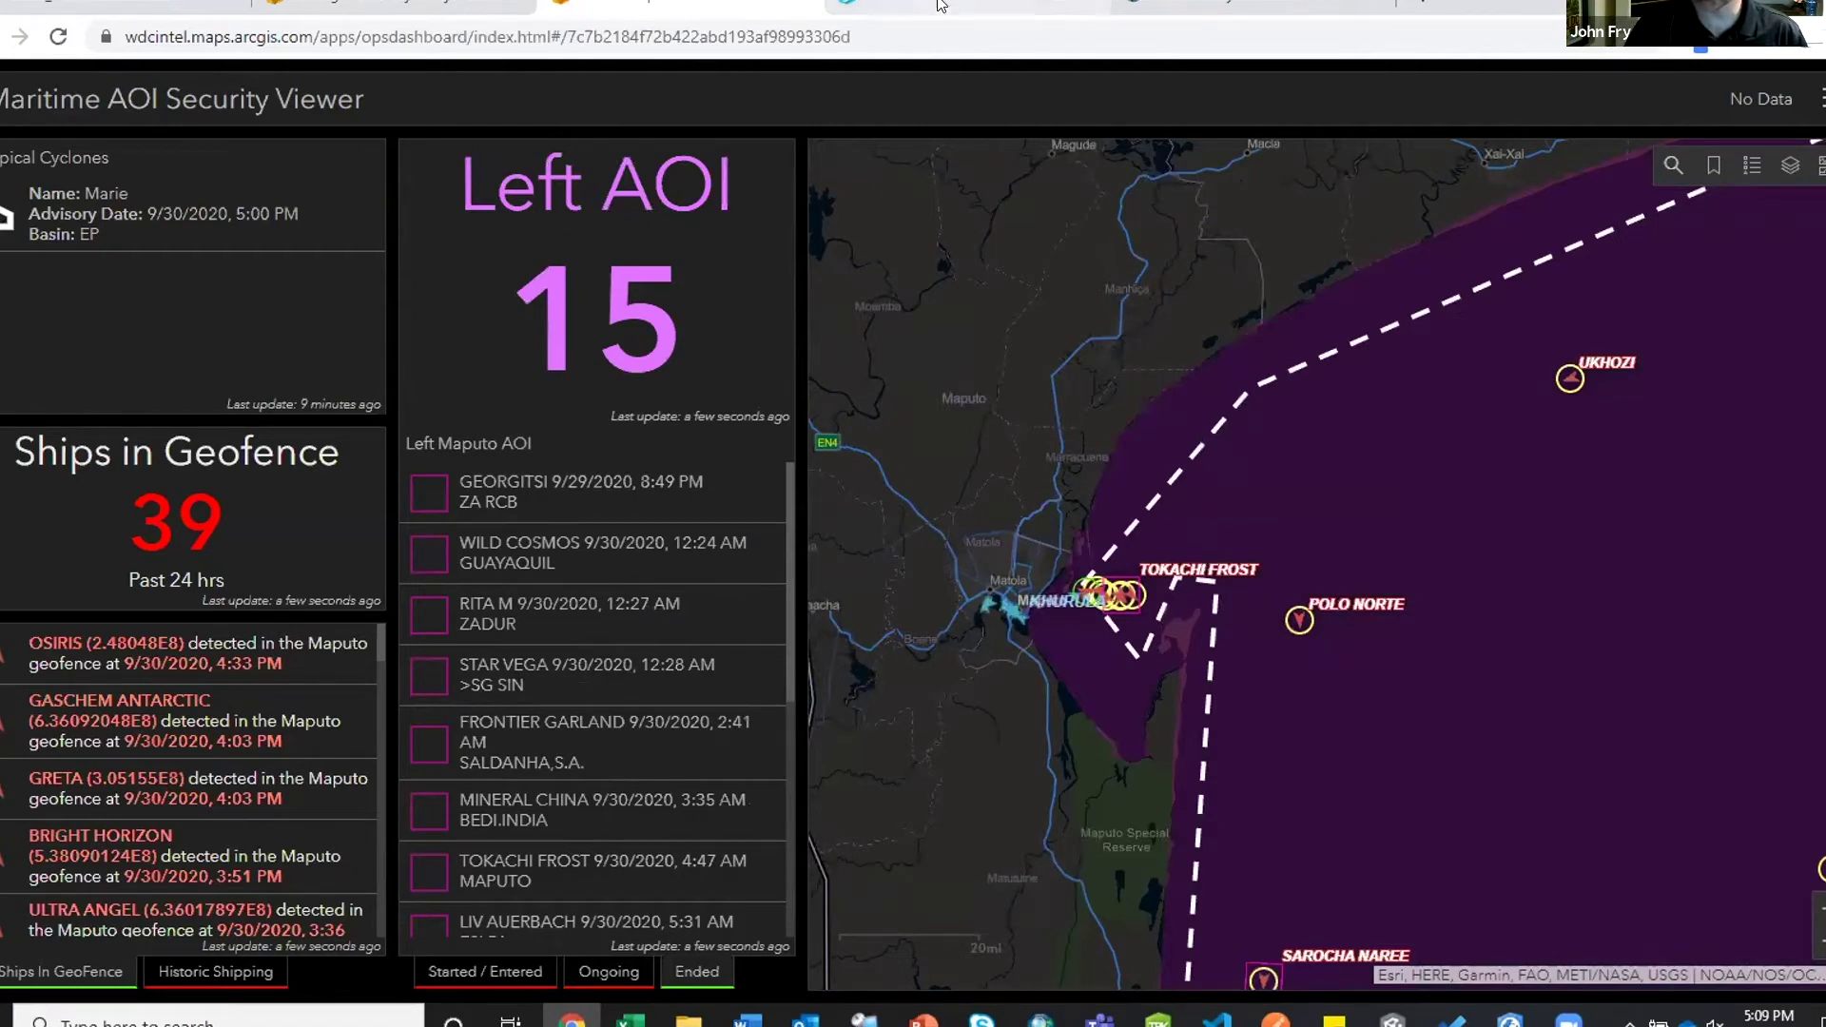
- In the Maritime Situational Awareness app, set the time window to September 29, 2020, 2:00 AM to 8:00 AM for the waters off Salalah
click(859, 7)
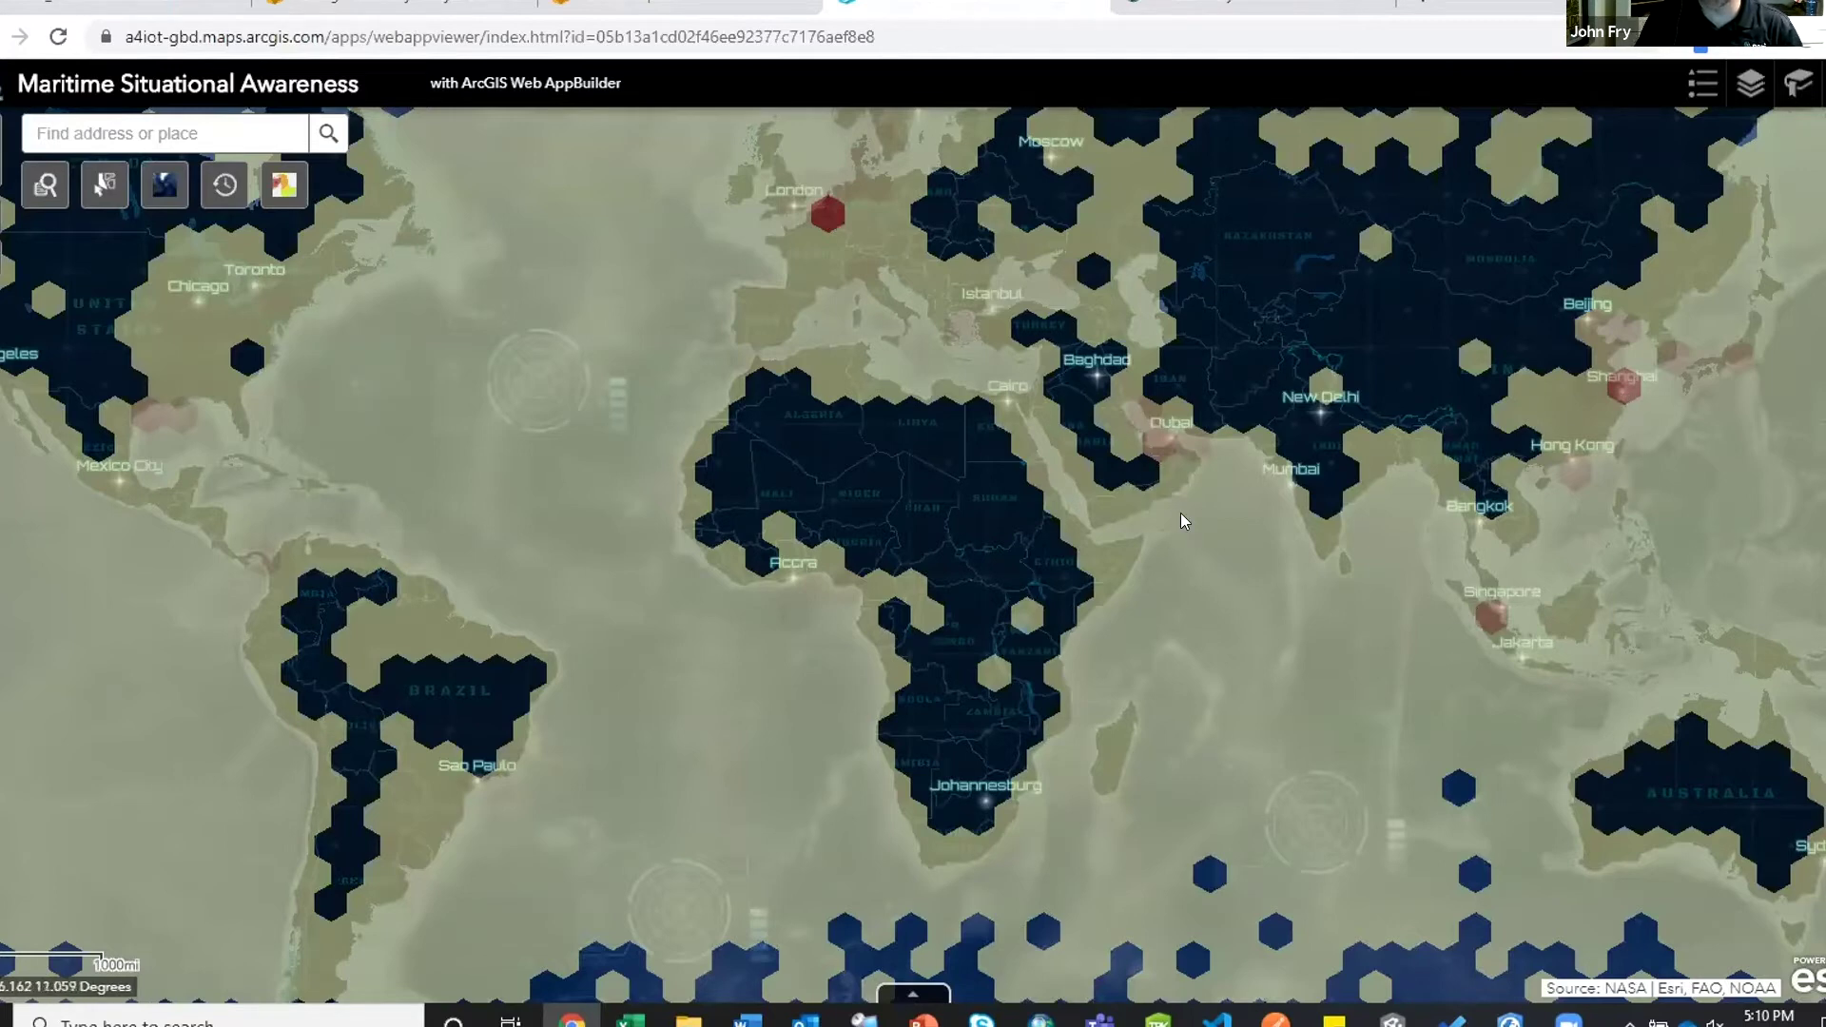
scroll(1179, 521, up, 2)
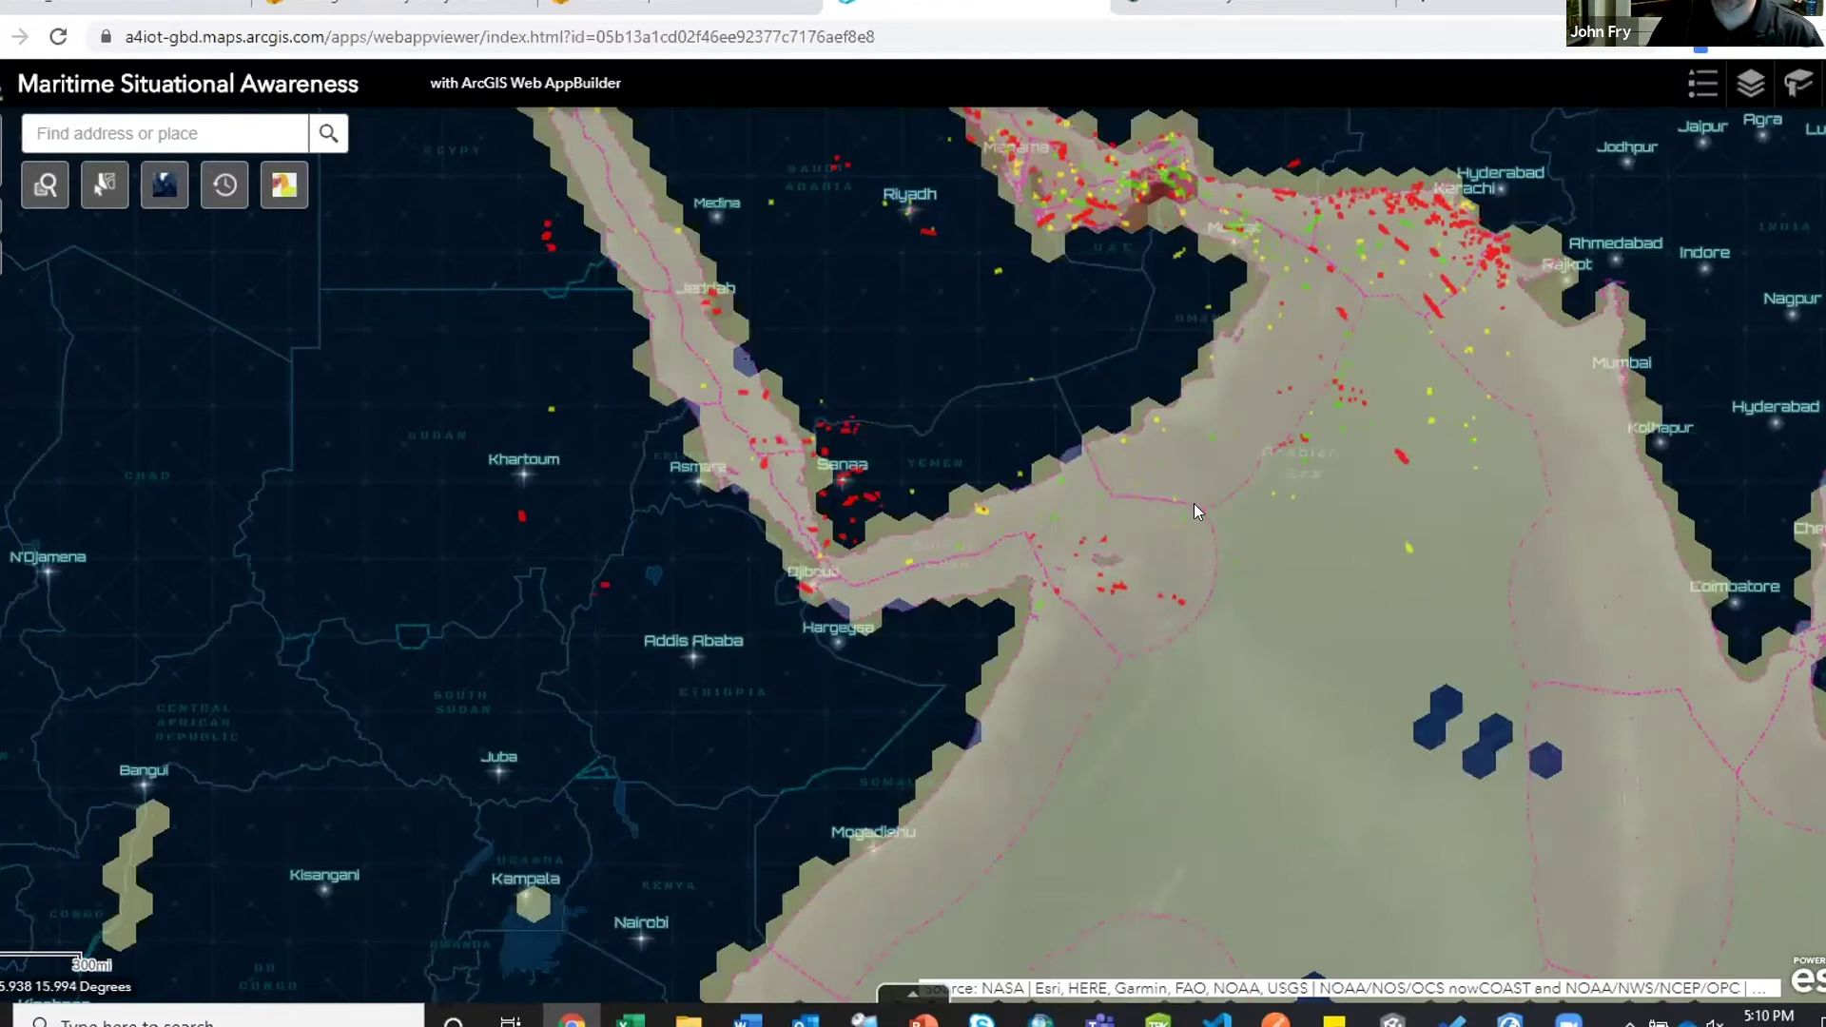
scroll(1194, 504, up, 3)
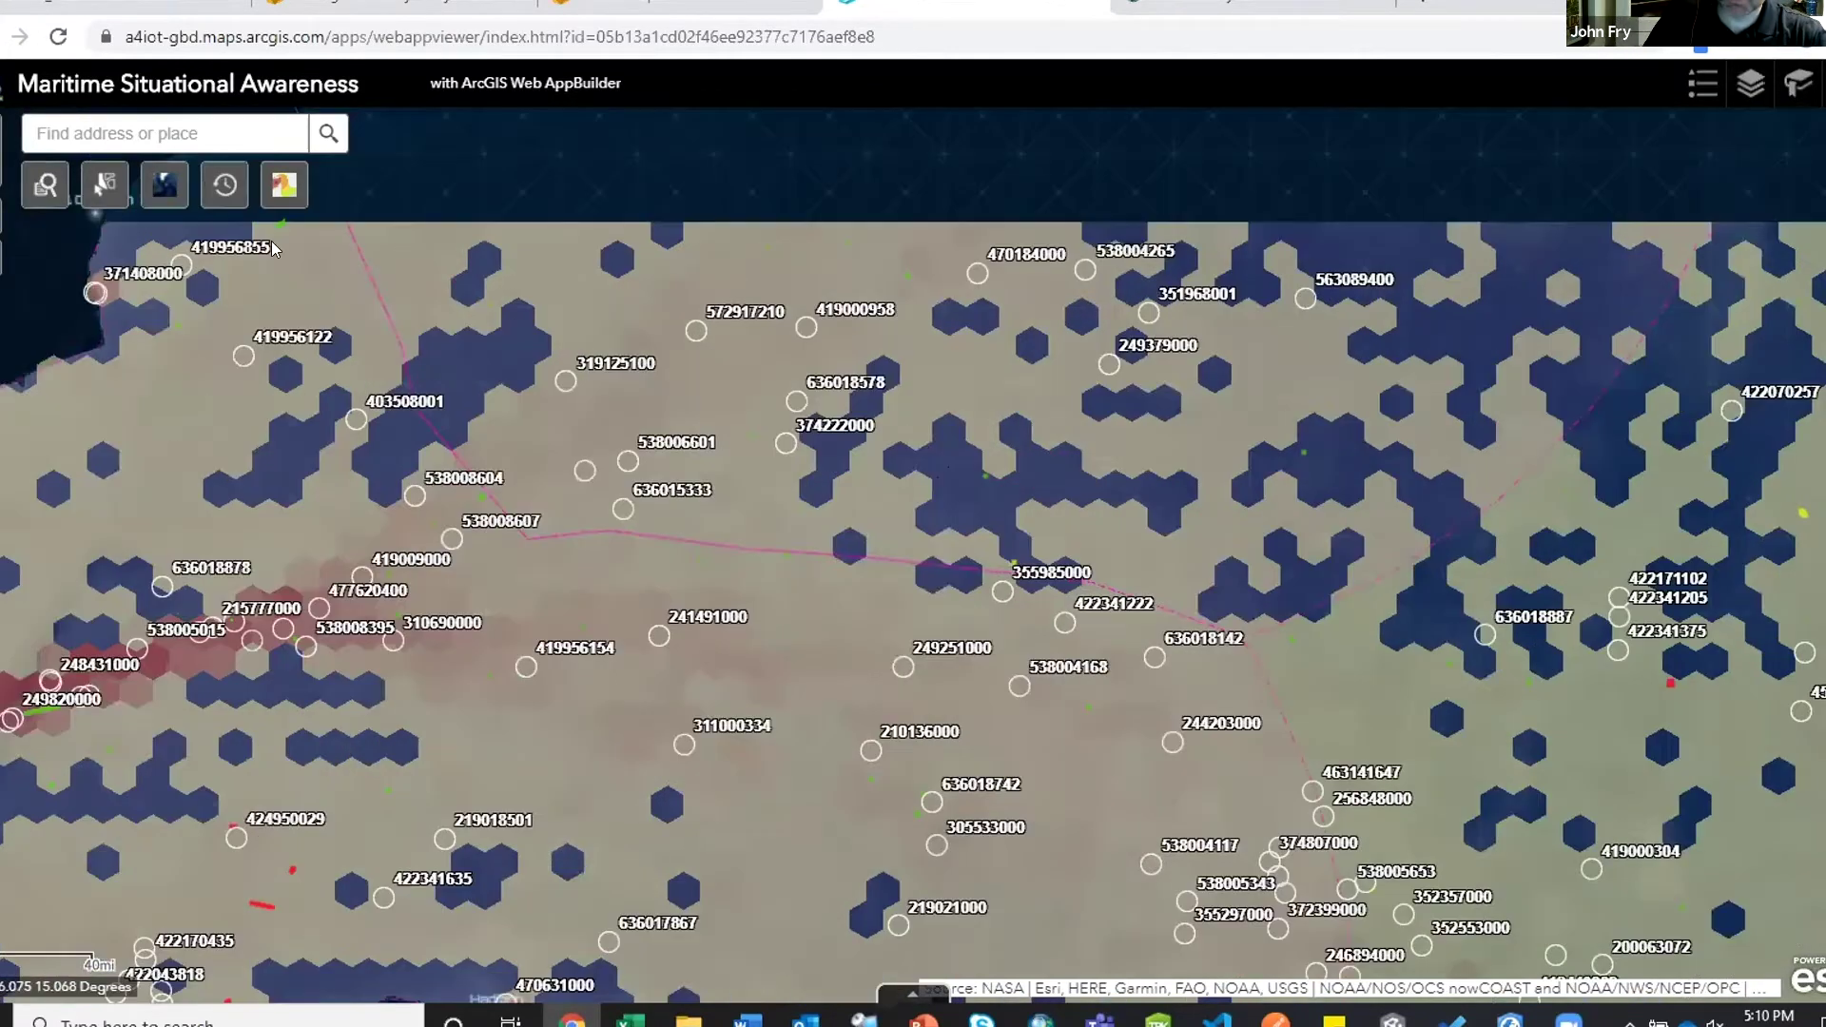
drag(638, 161, 664, 401)
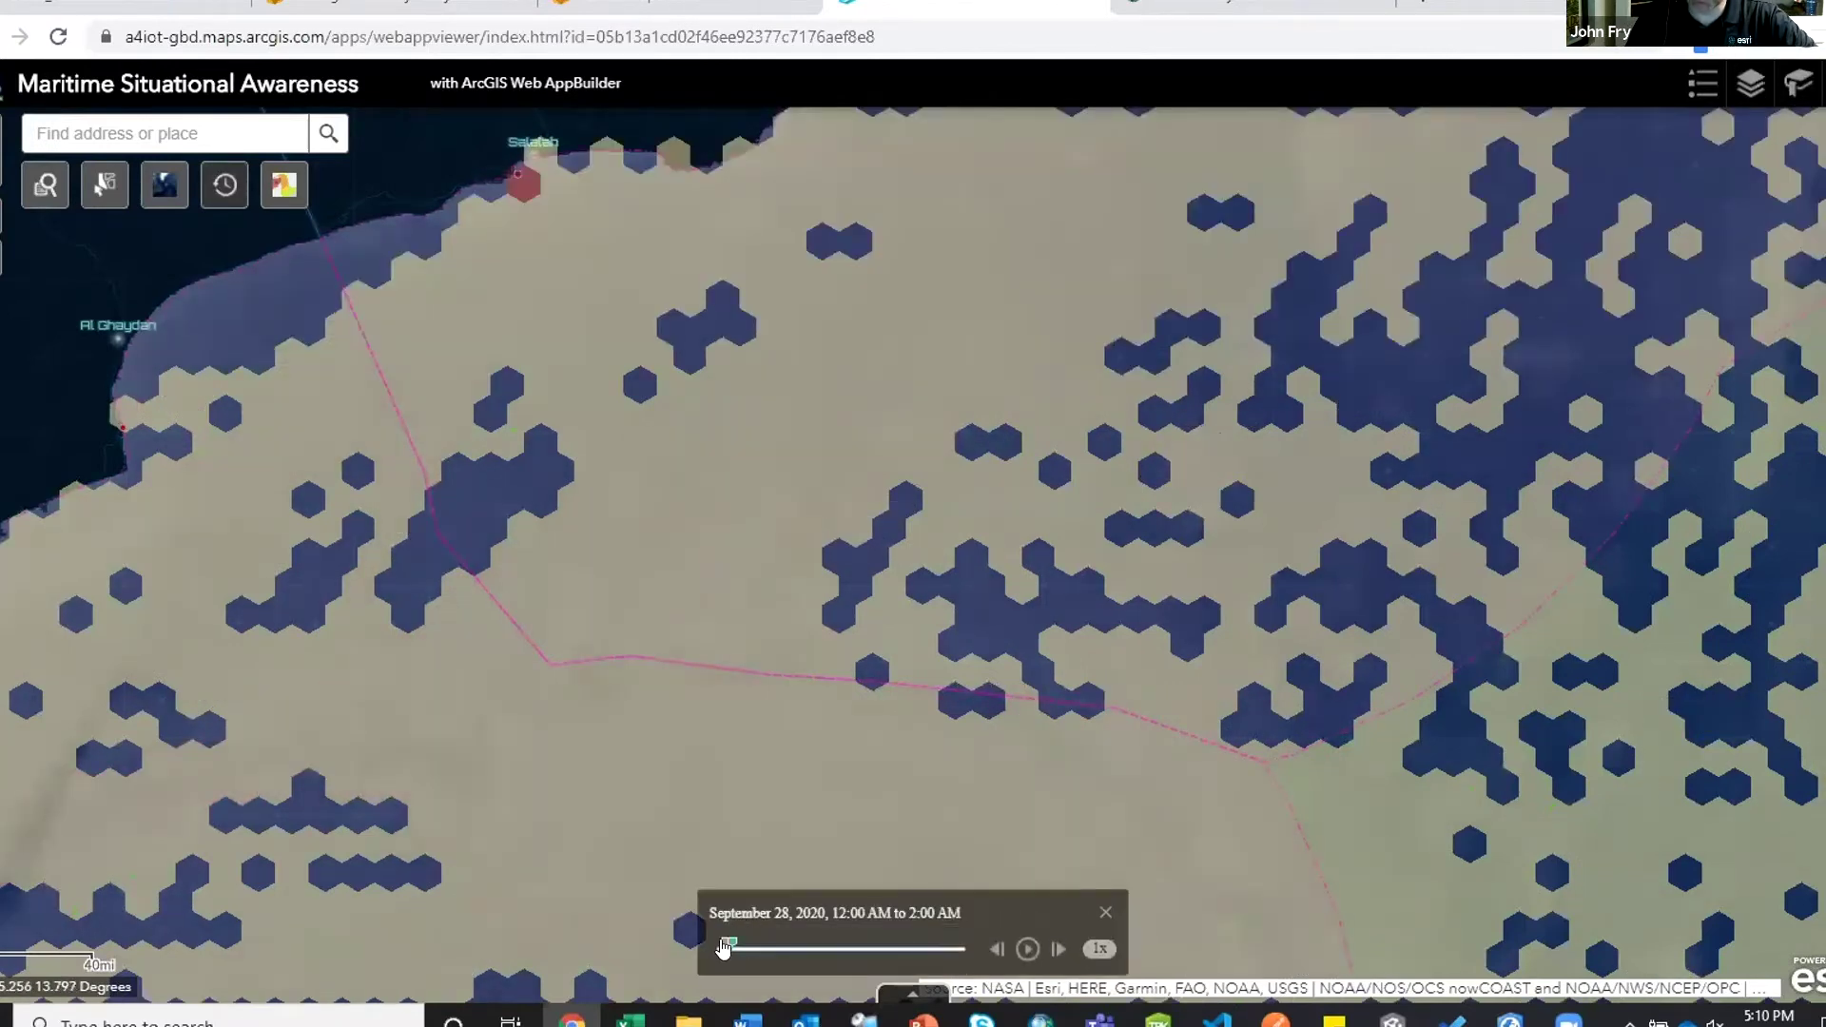
drag(727, 949, 809, 949)
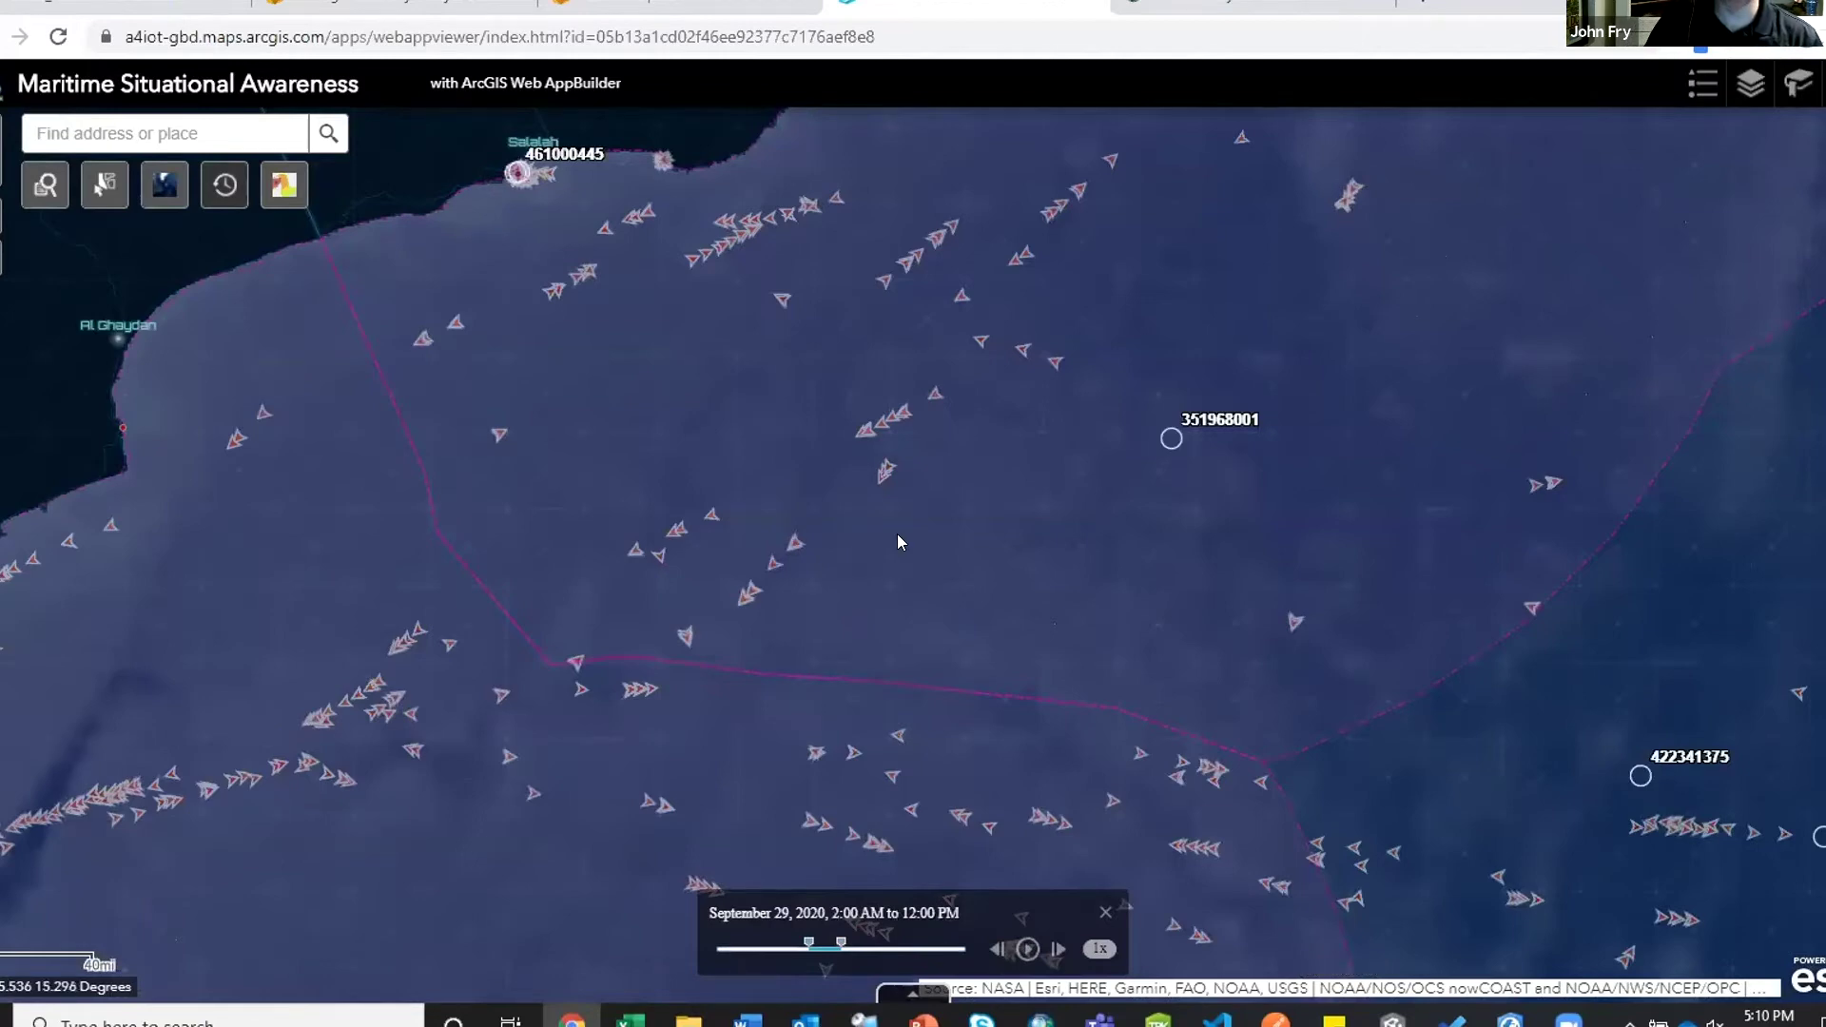
drag(848, 943, 833, 932)
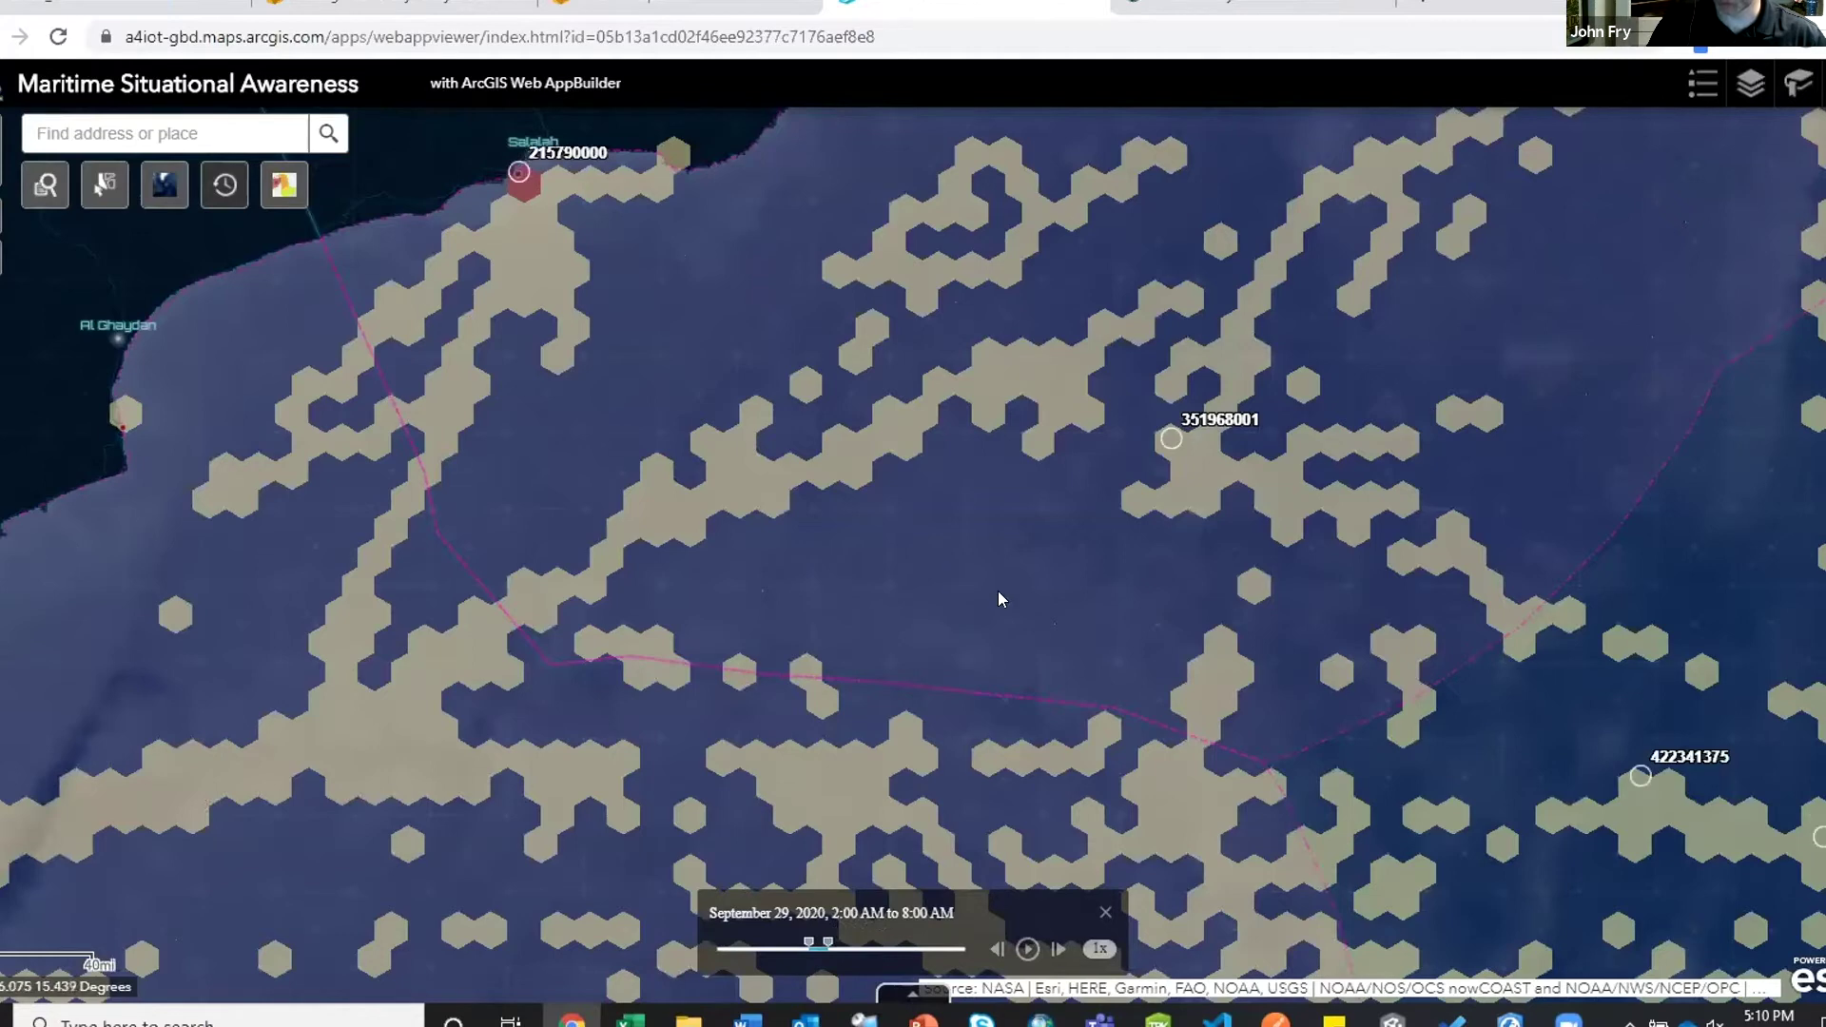
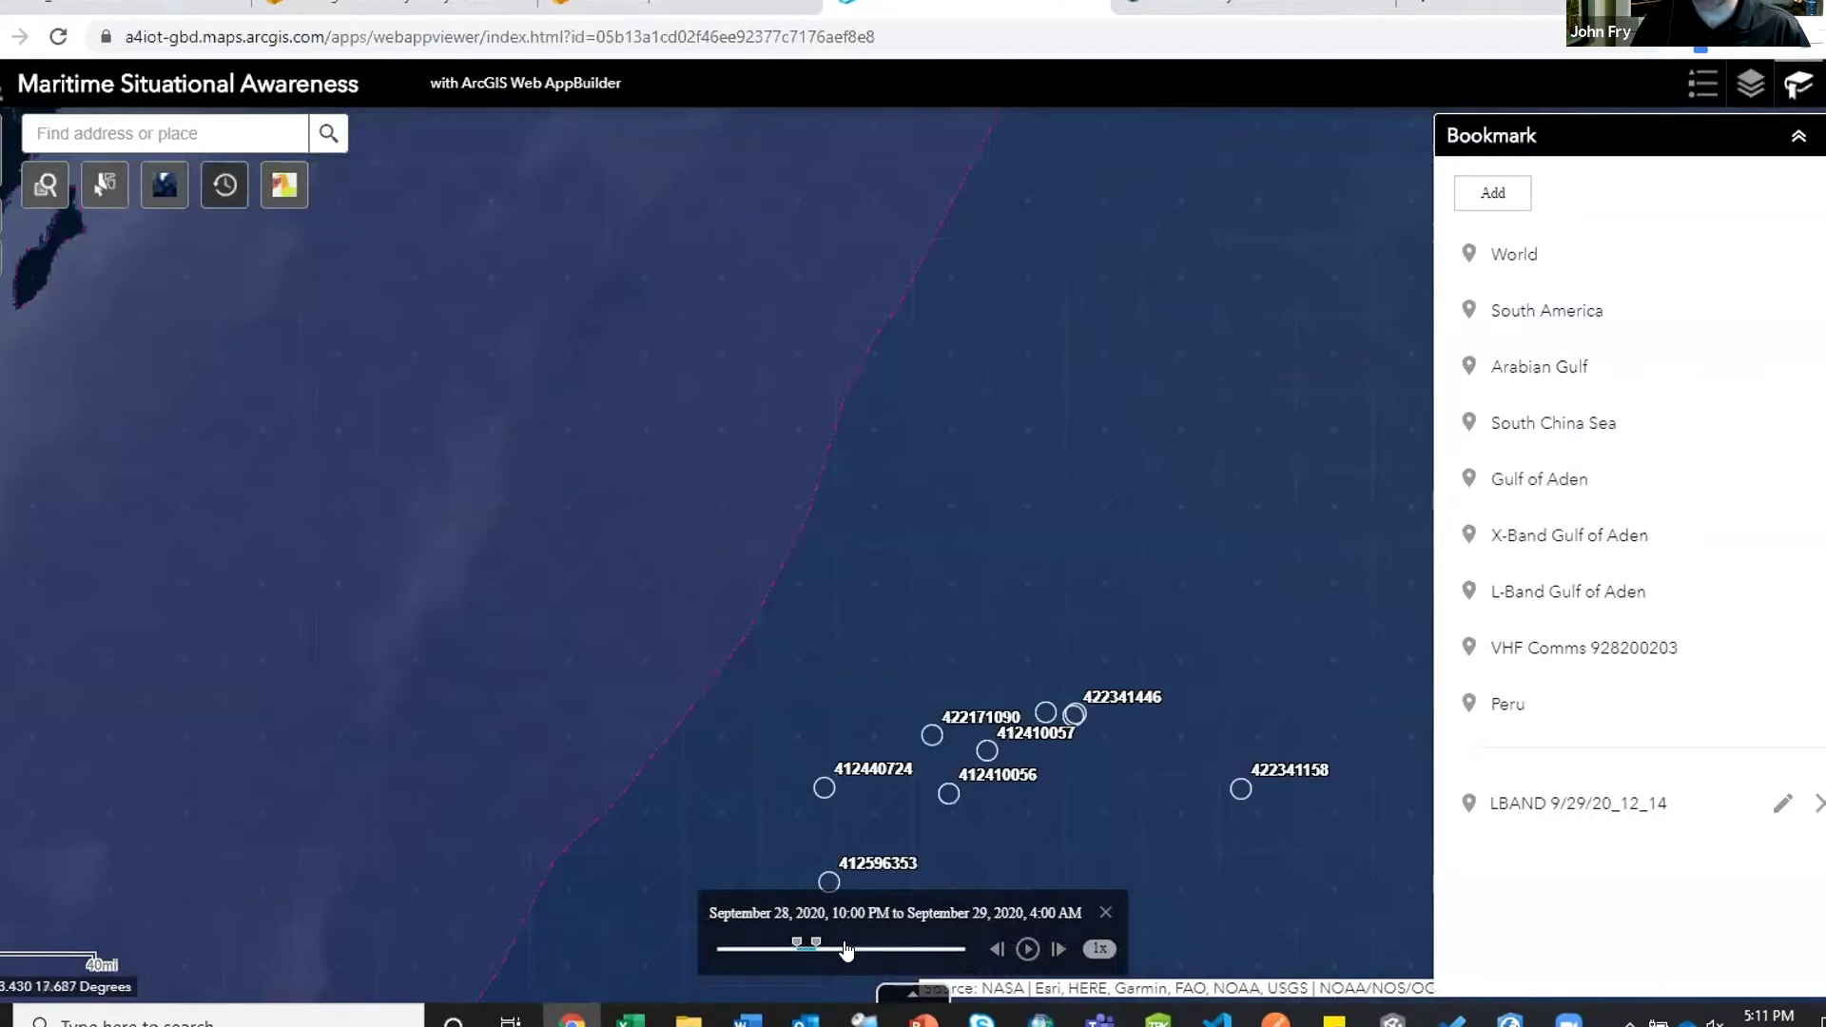
- Set the time window from September 28, 2020, 2:00 AM to September 29, 2020, 6:00 PM for the Arabian Sea vessel area
drag(788, 943, 758, 951)
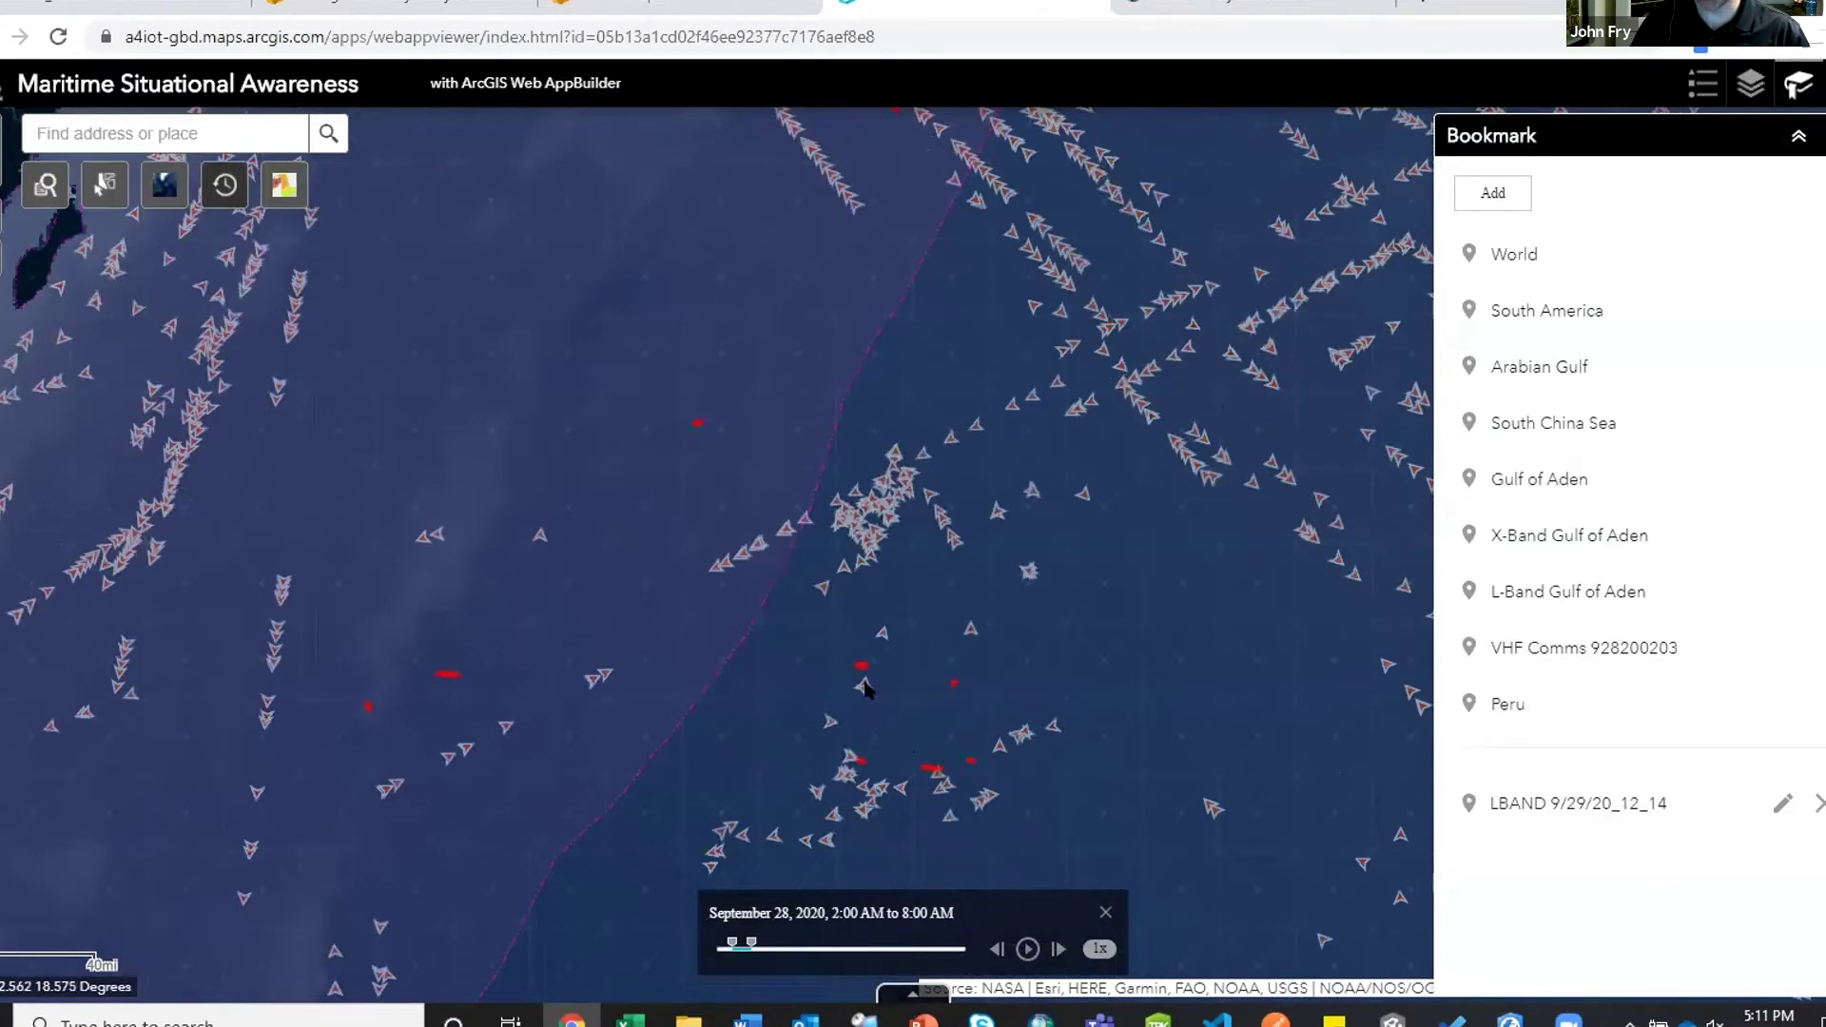
drag(913, 699, 863, 608)
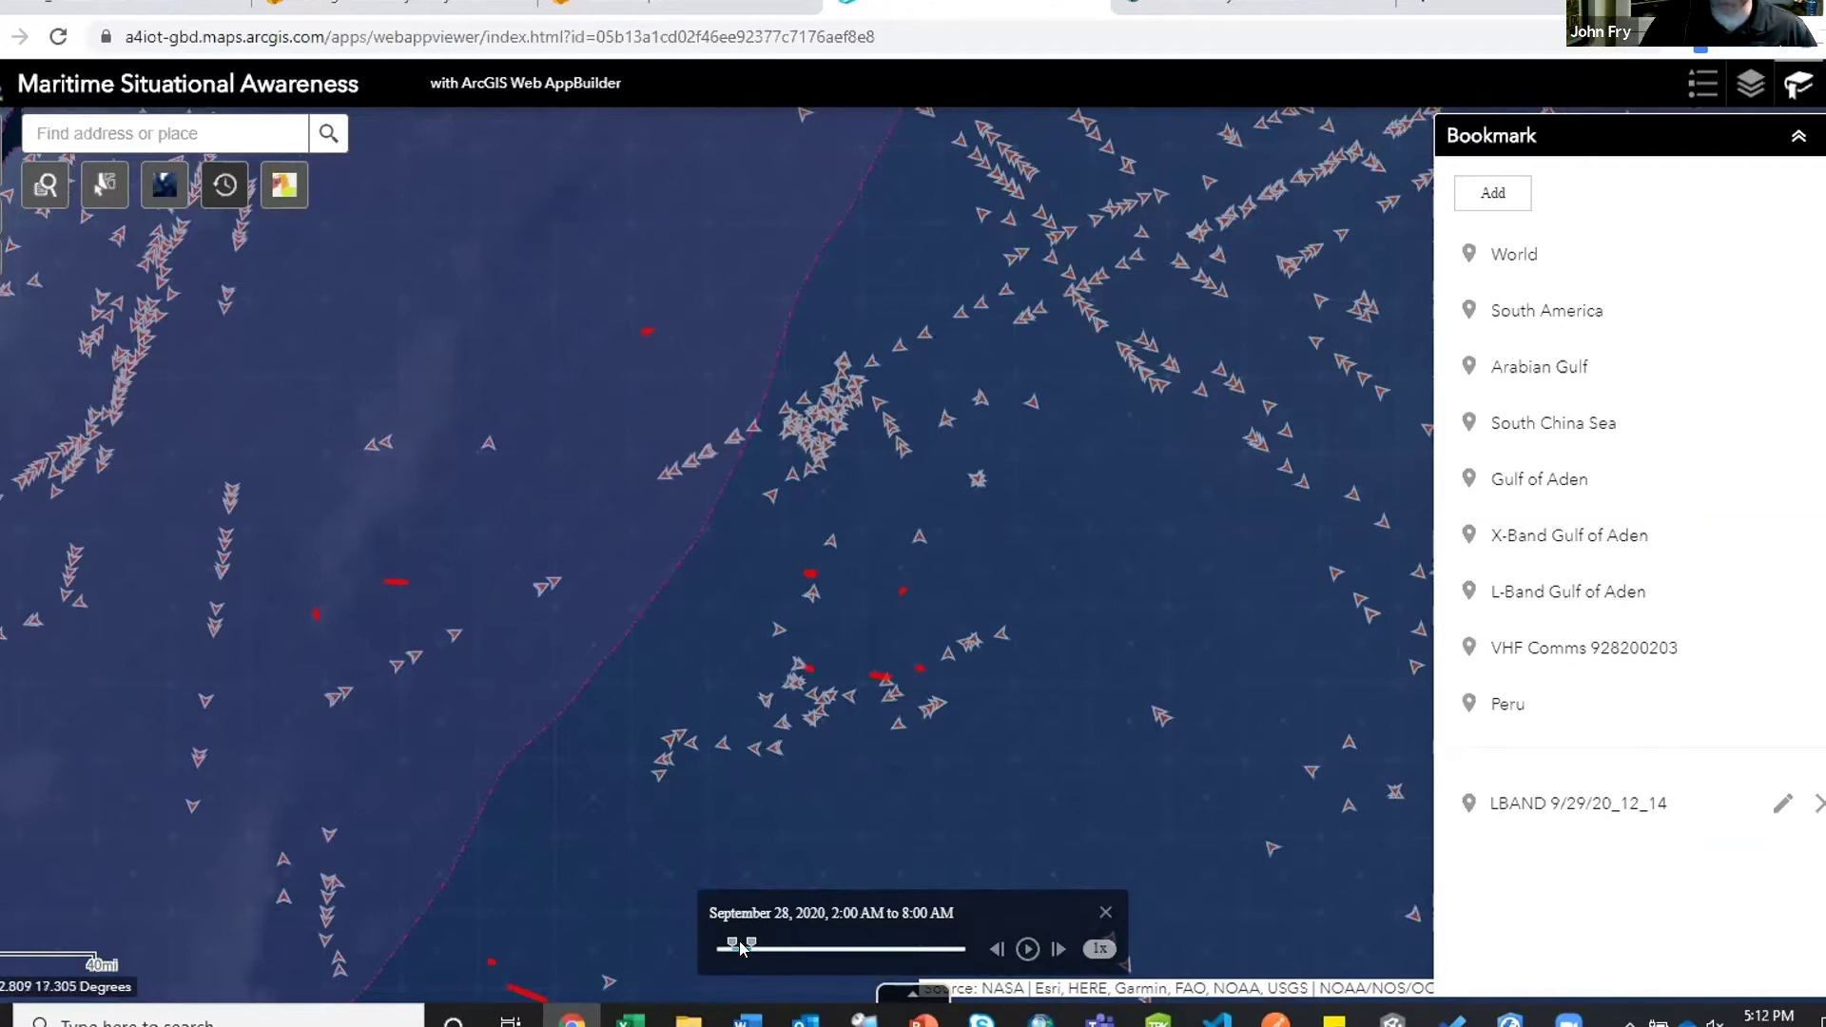
drag(751, 946, 826, 949)
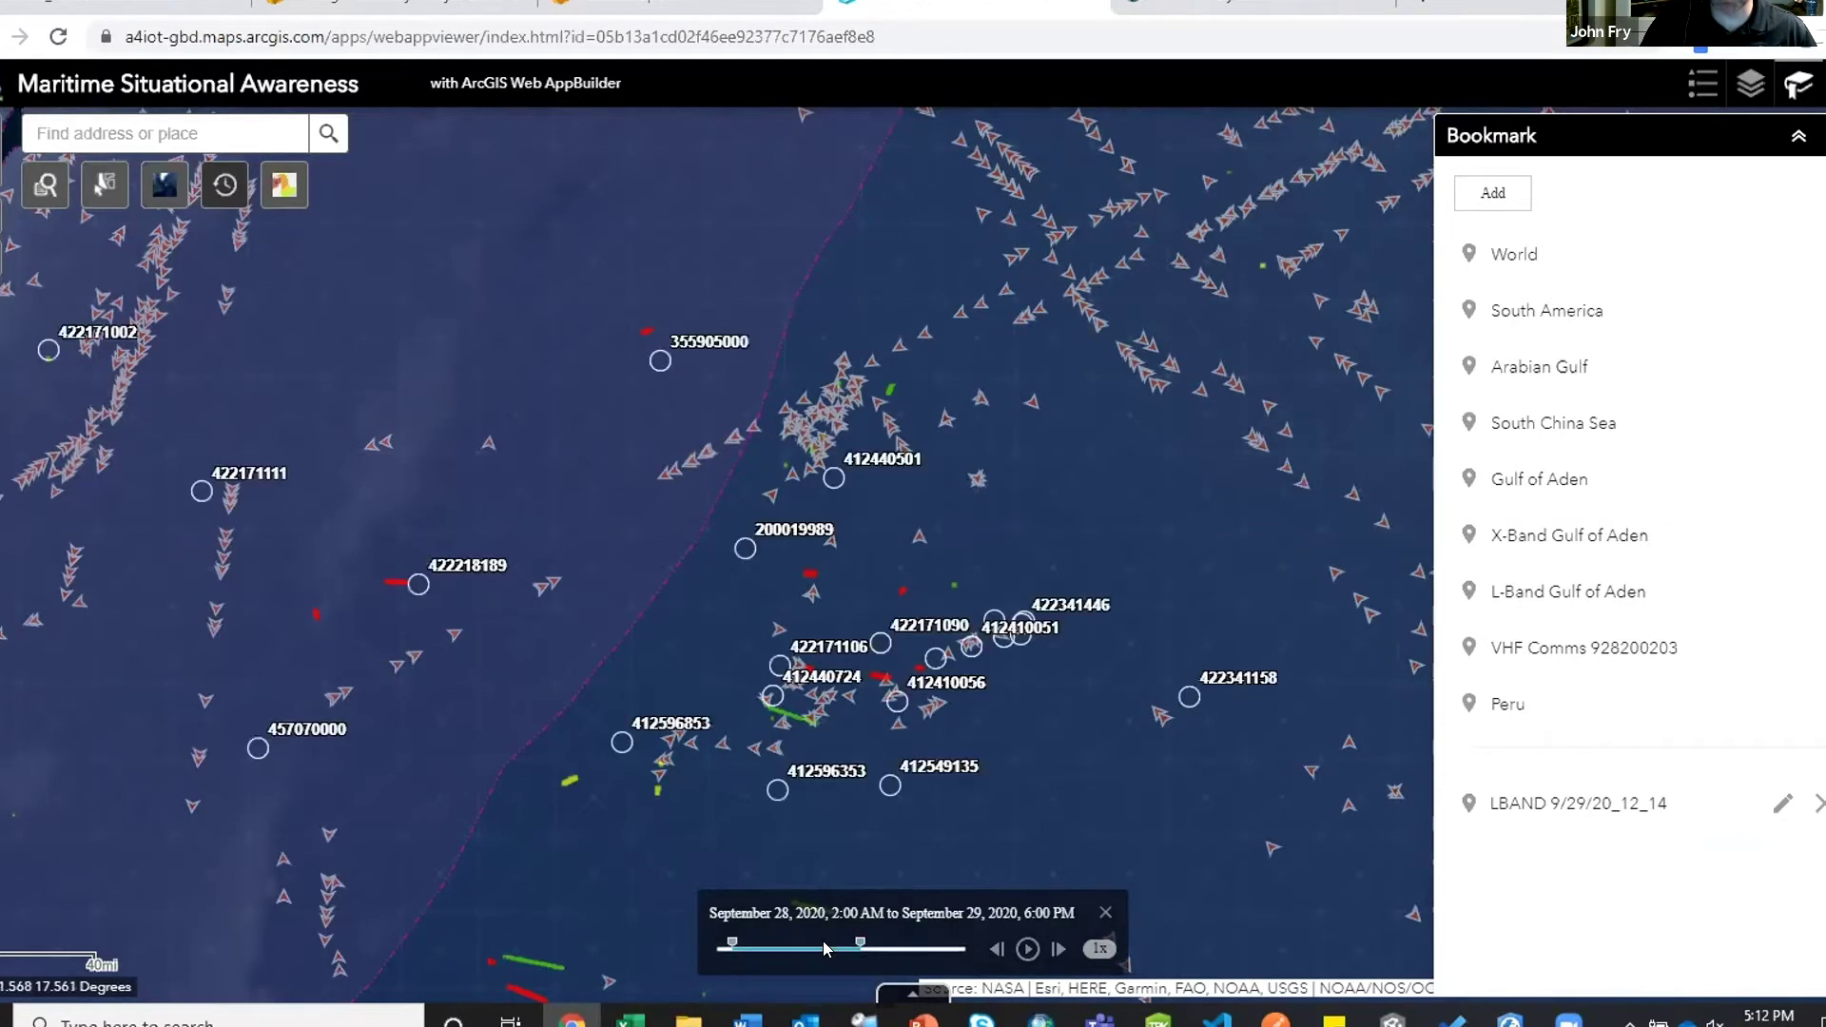
drag(532, 989, 533, 652)
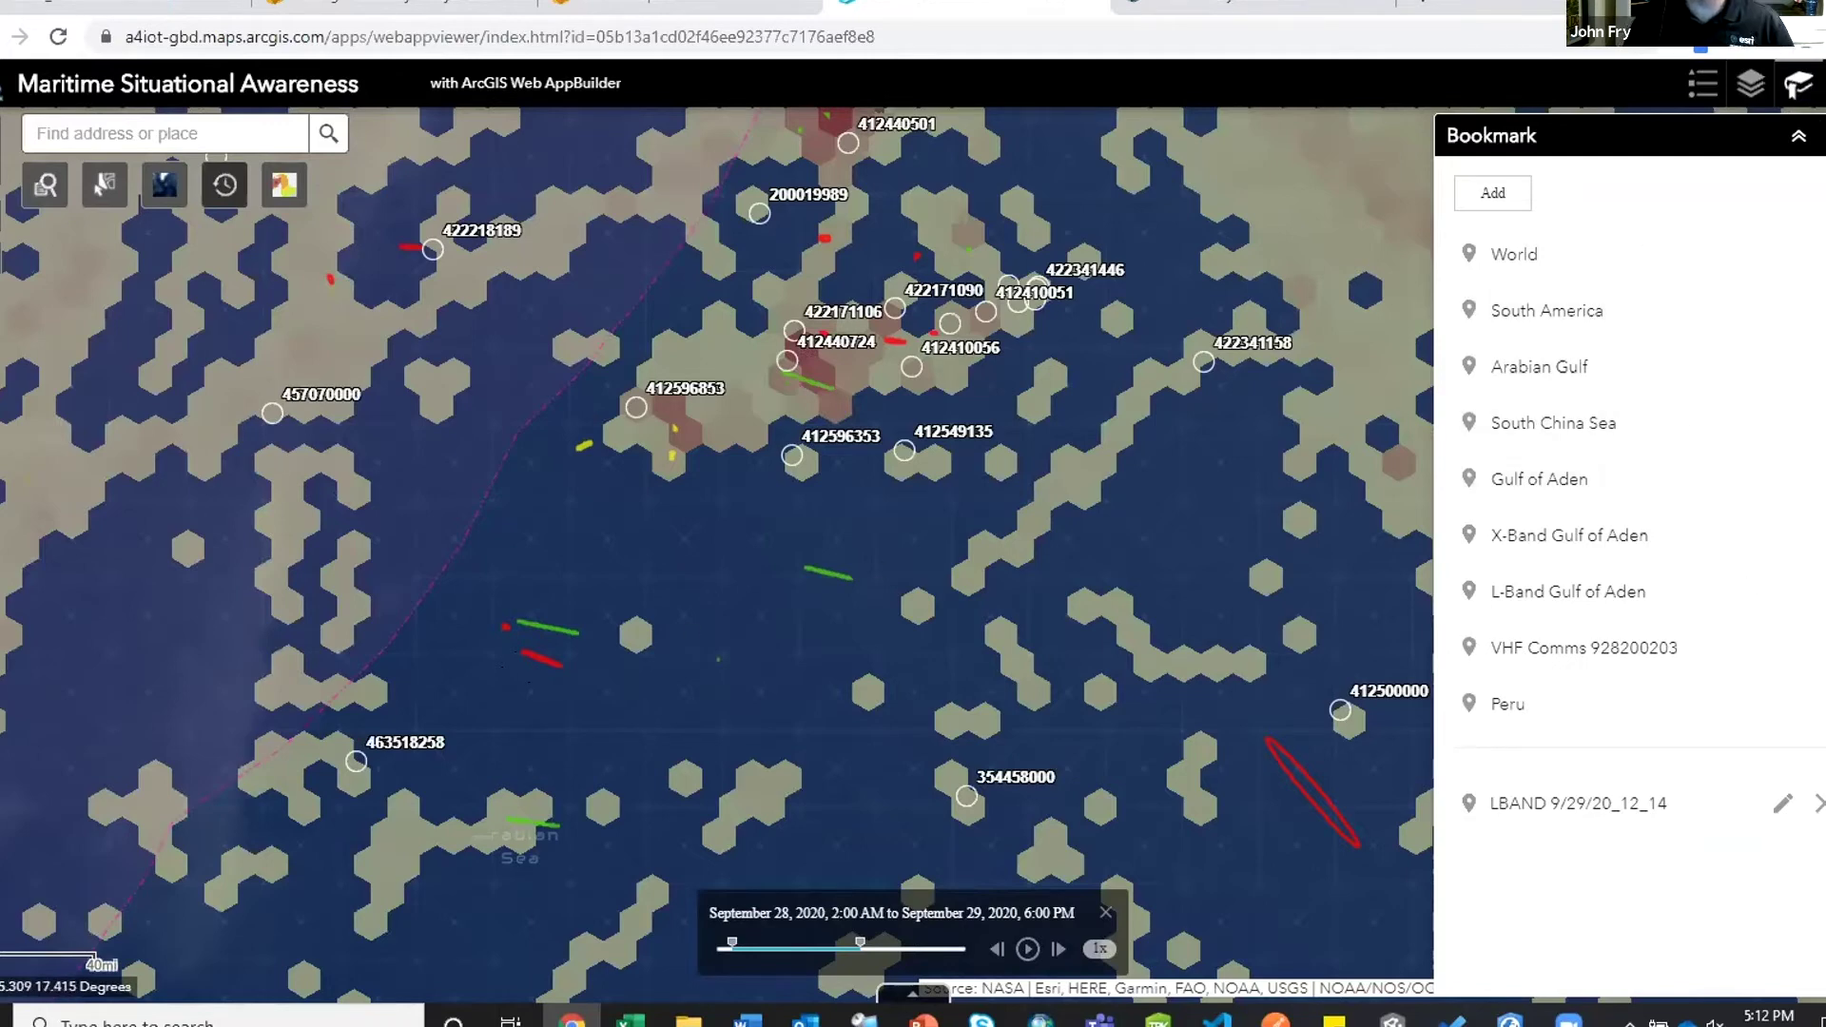
- Switch to the SPIRE_Fishing_in_watch_area_1 analysis model and examine the properties of its Calculate Journeys tool
click(1265, 10)
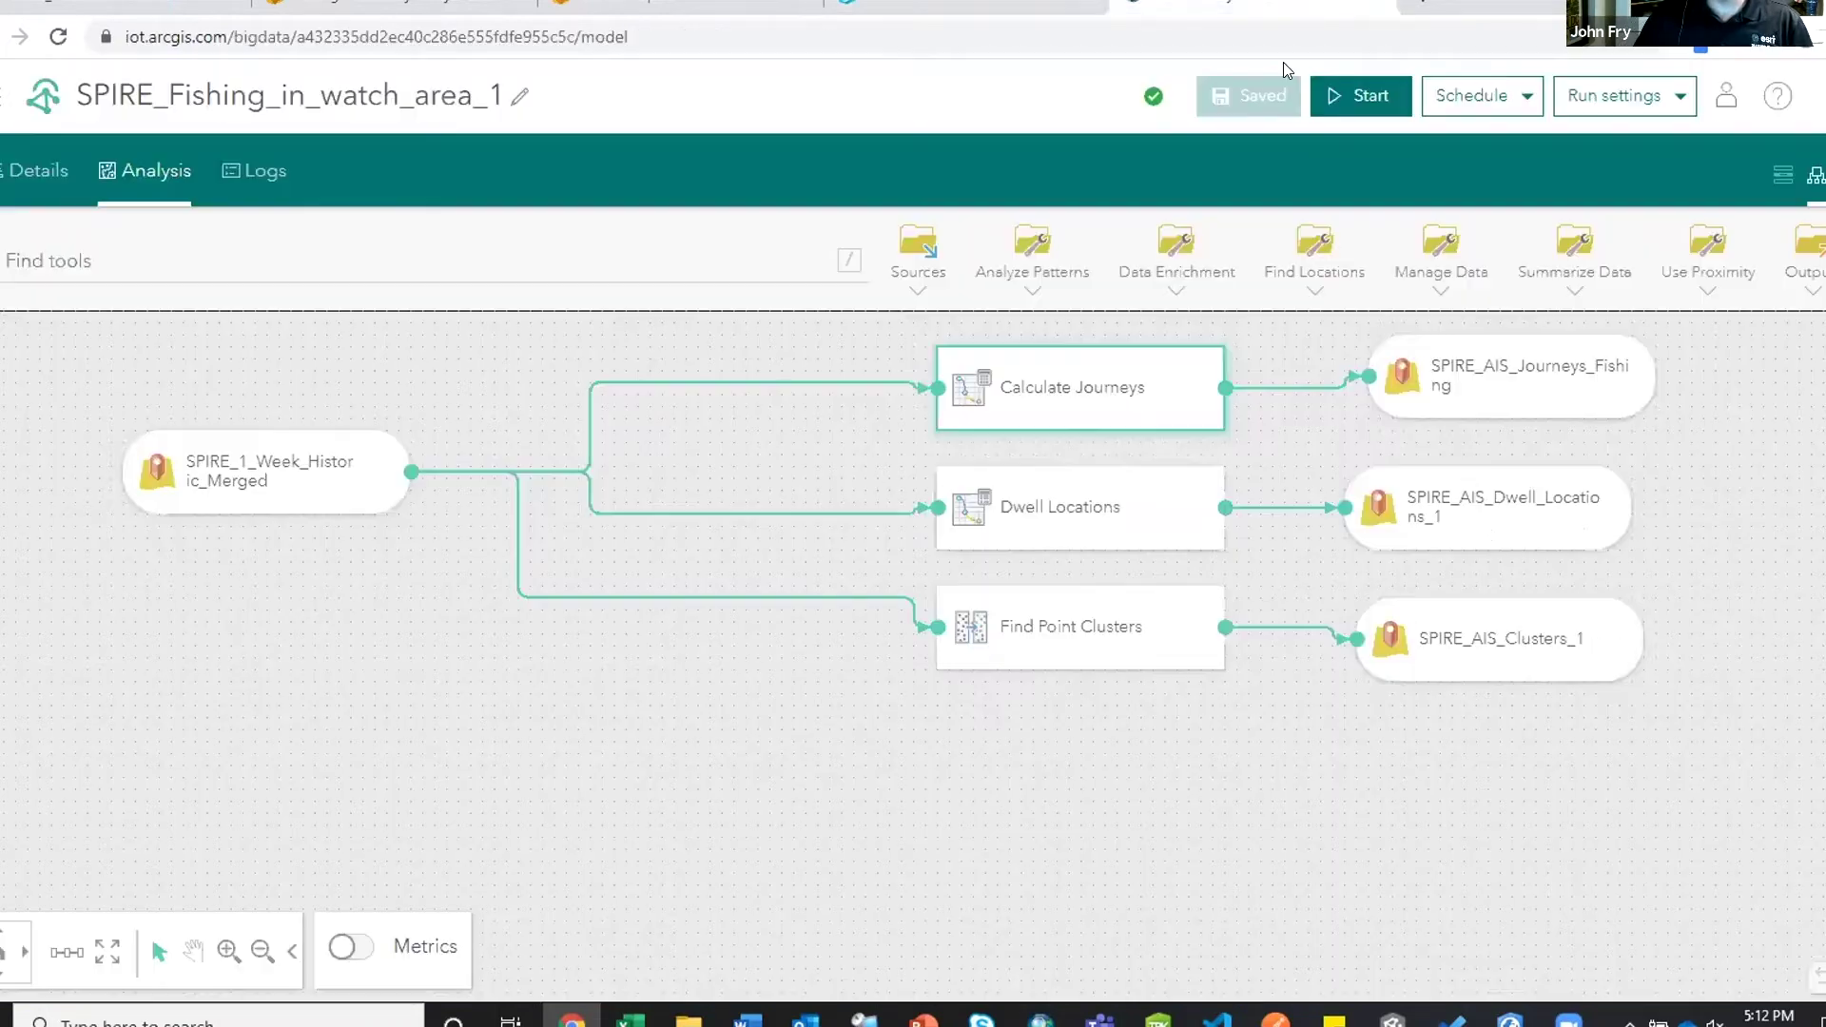
click(965, 836)
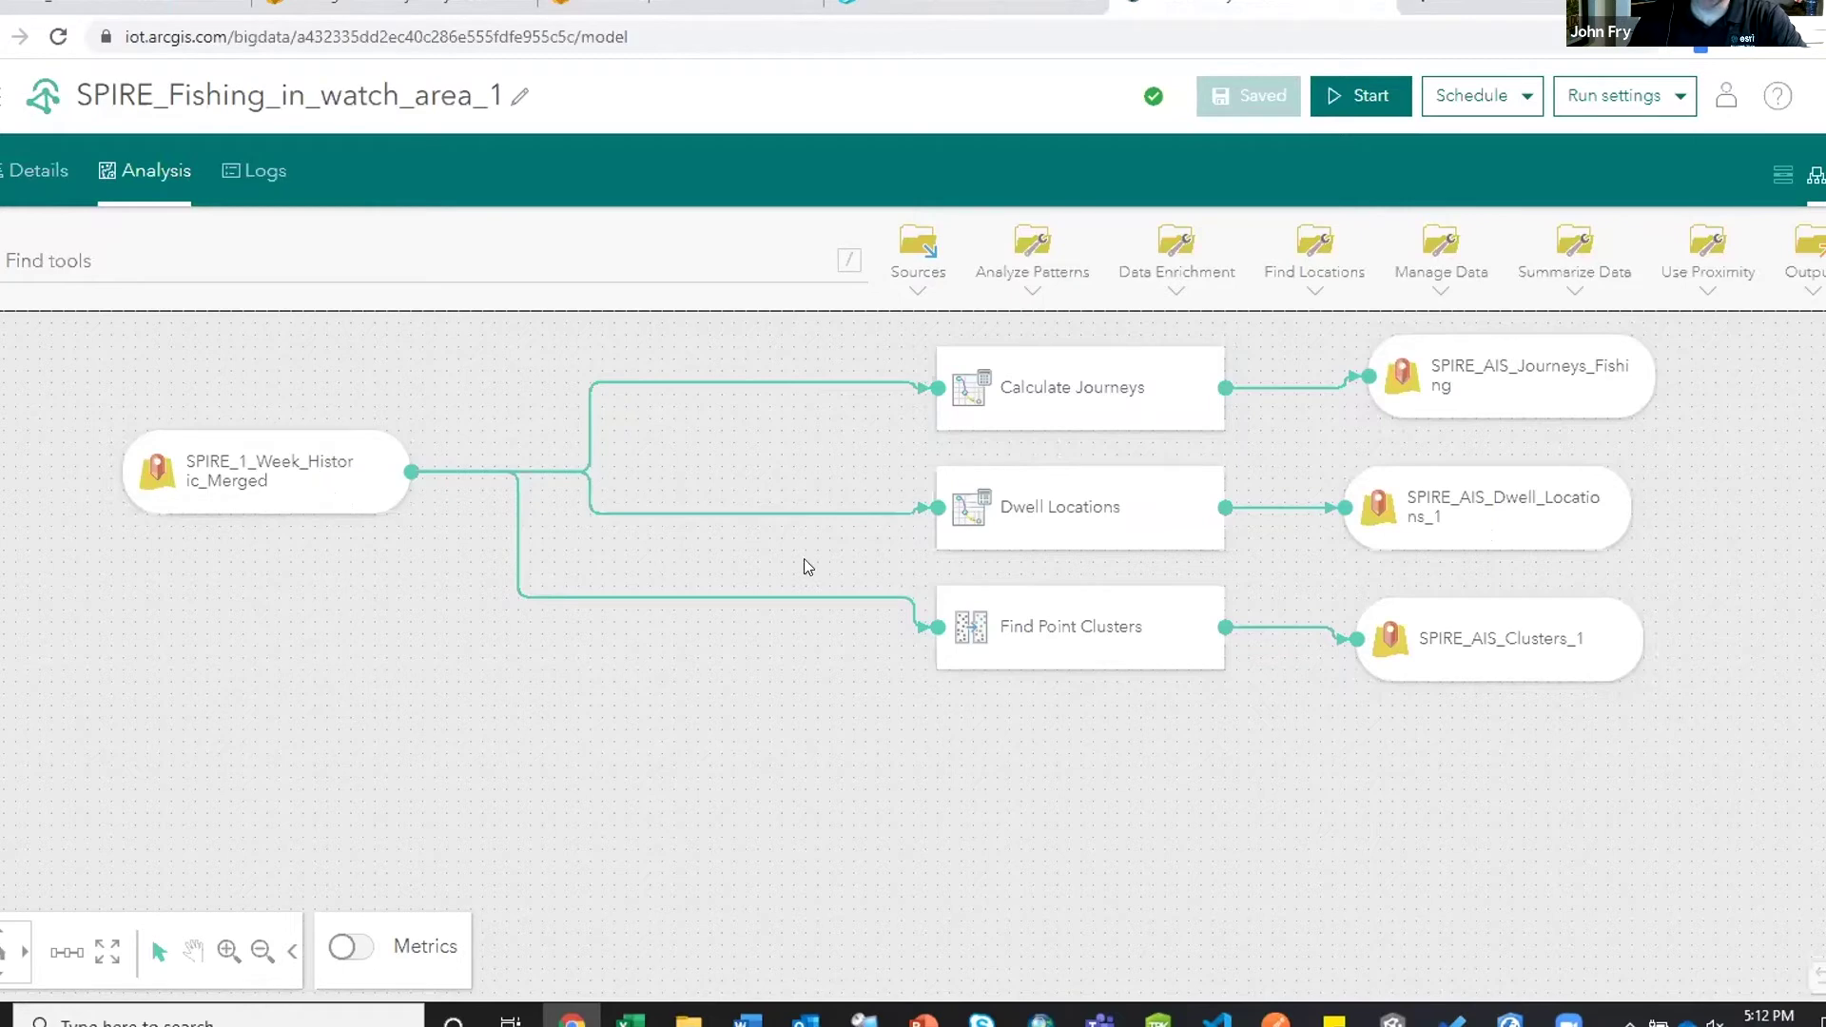
click(1101, 390)
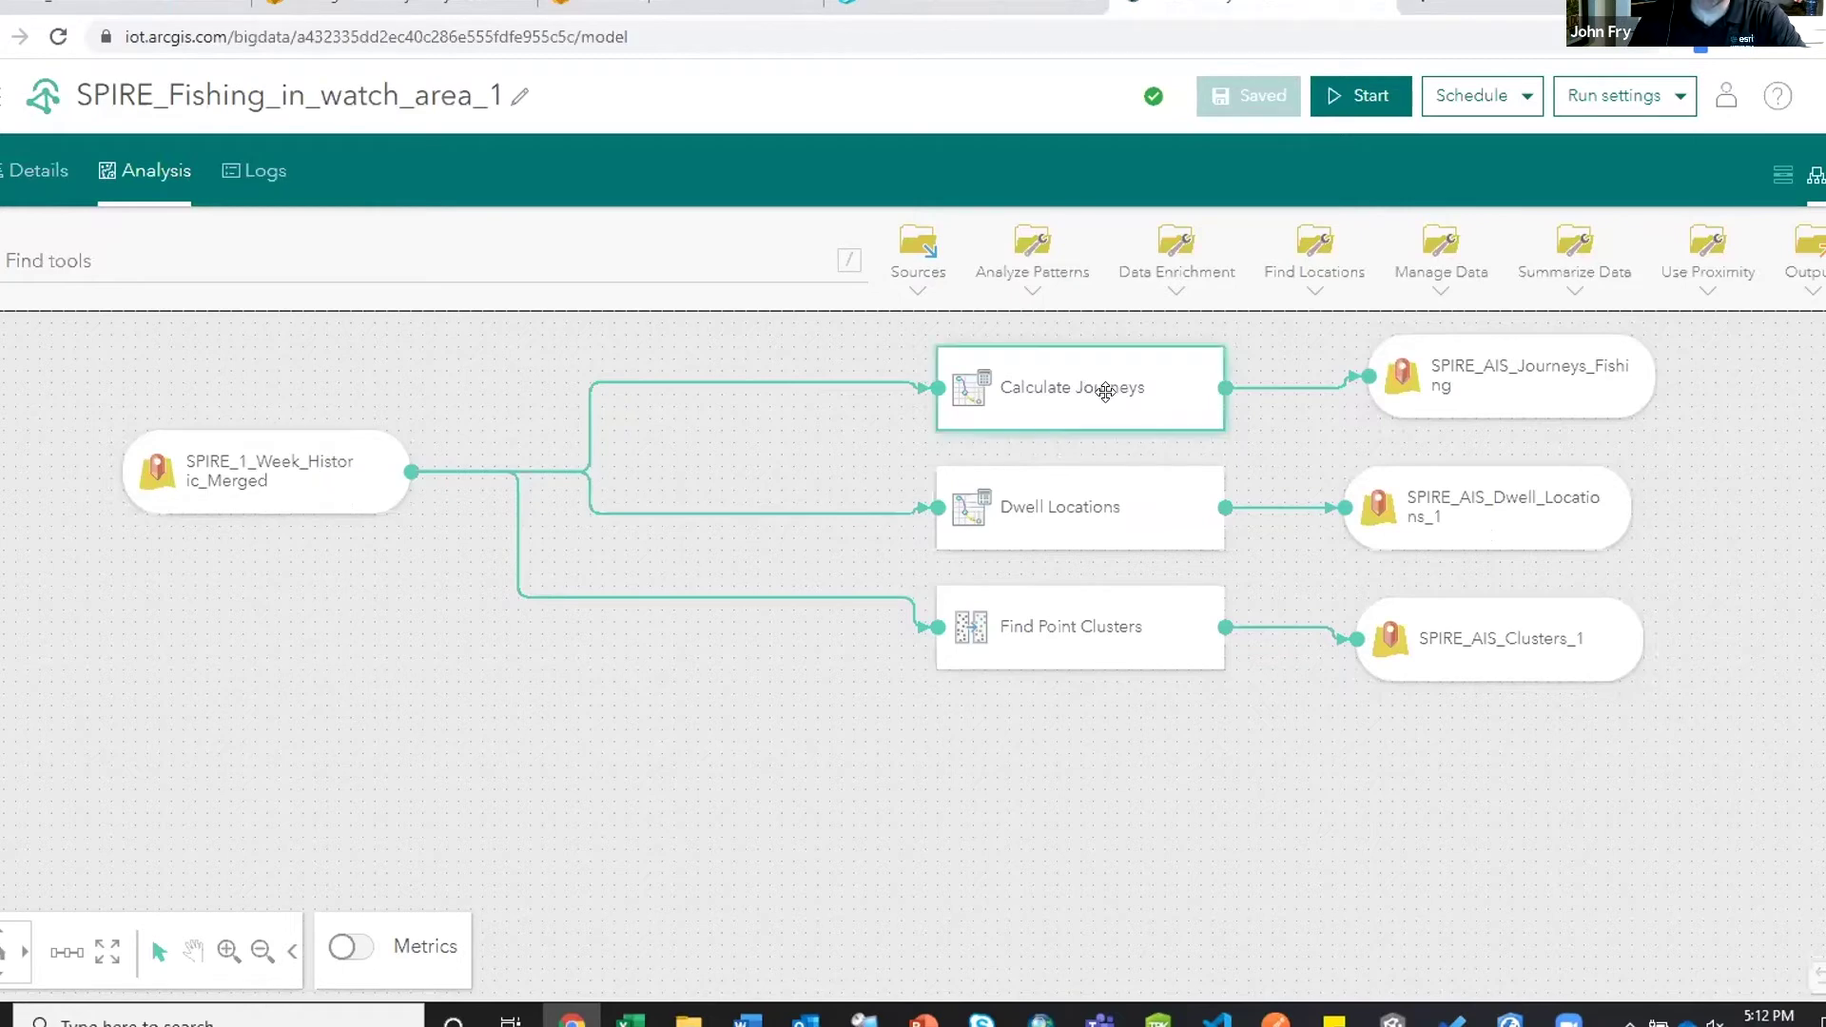
right_click(1107, 396)
click(1184, 430)
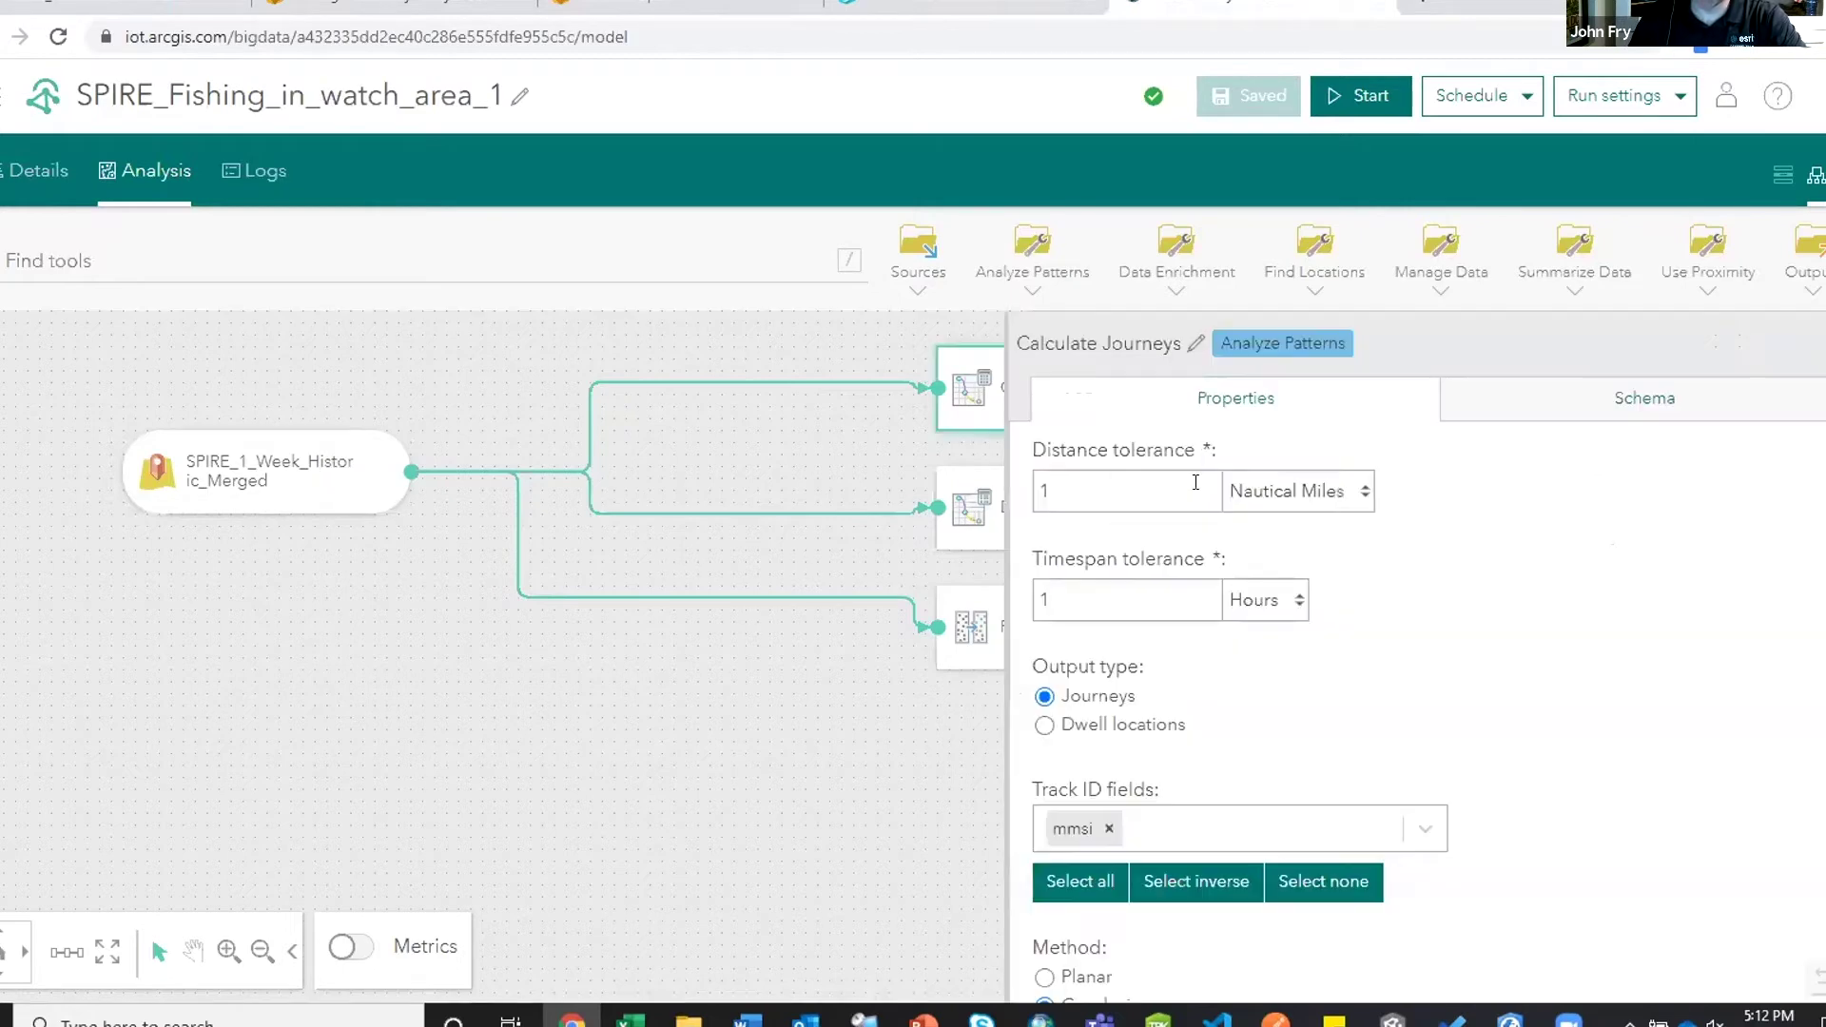
scroll(1455, 628, down, 3)
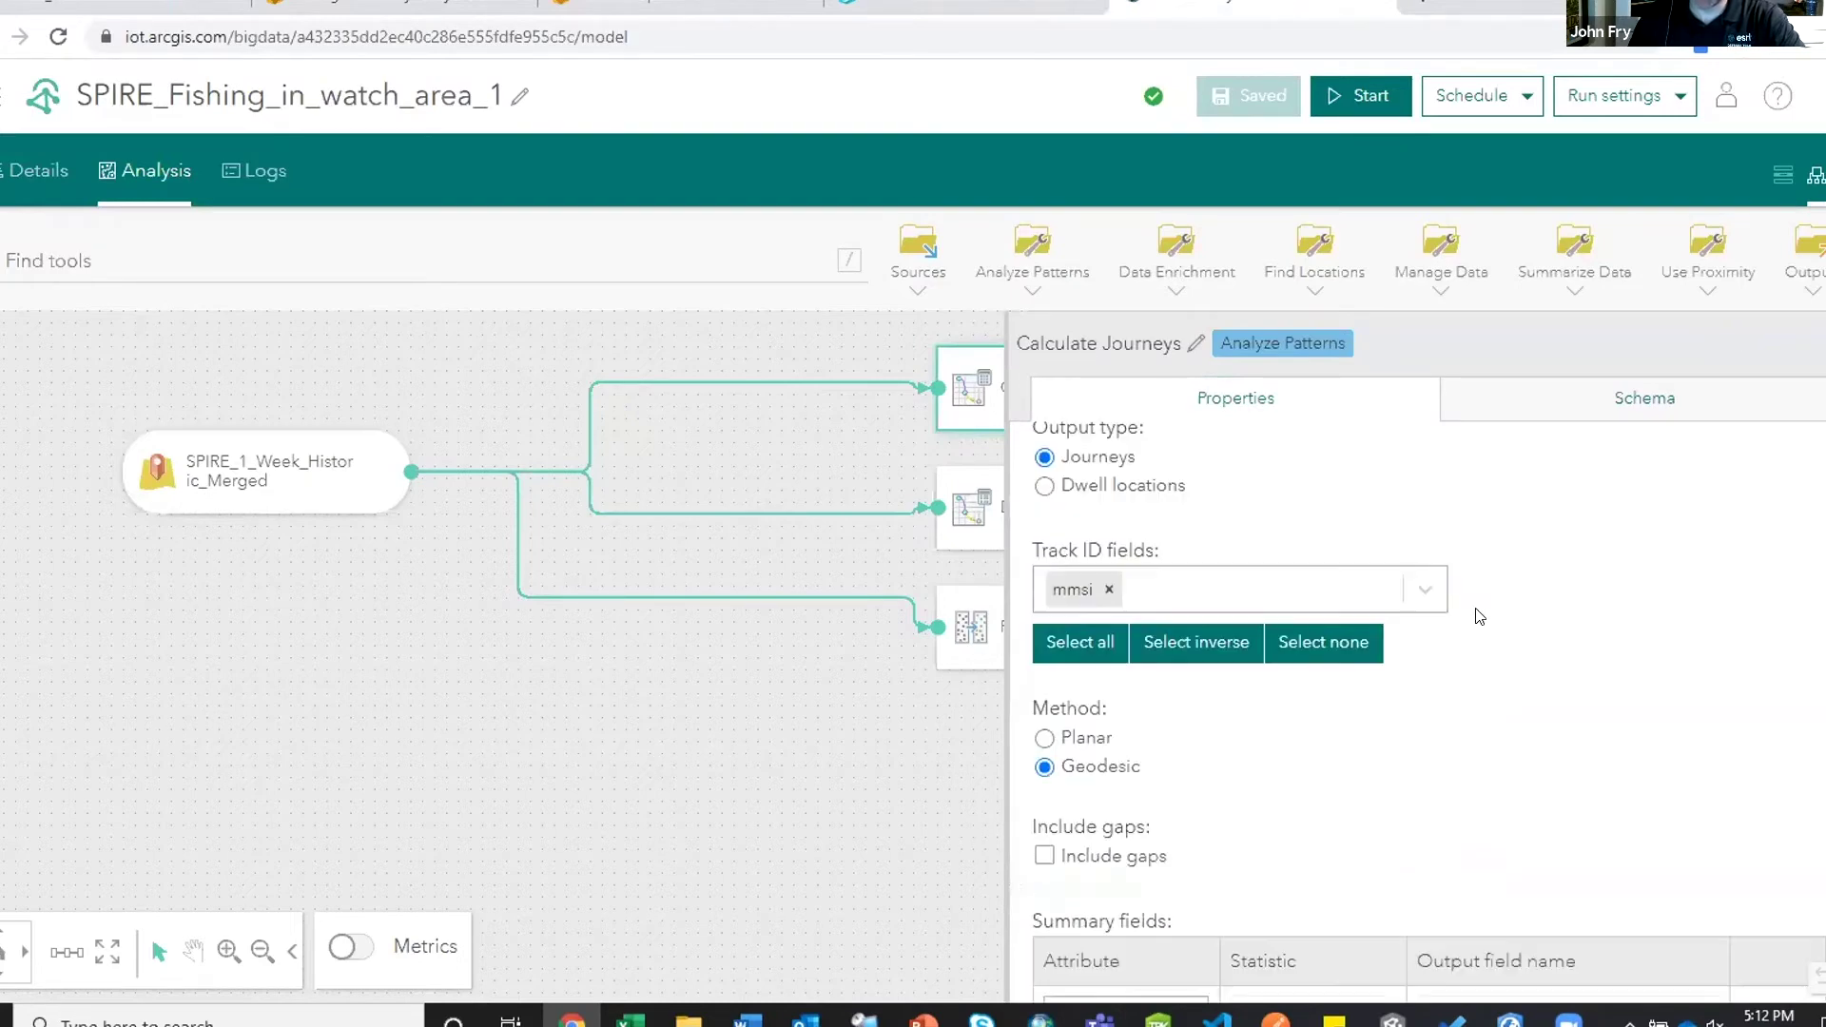
scroll(1475, 615, up, 3)
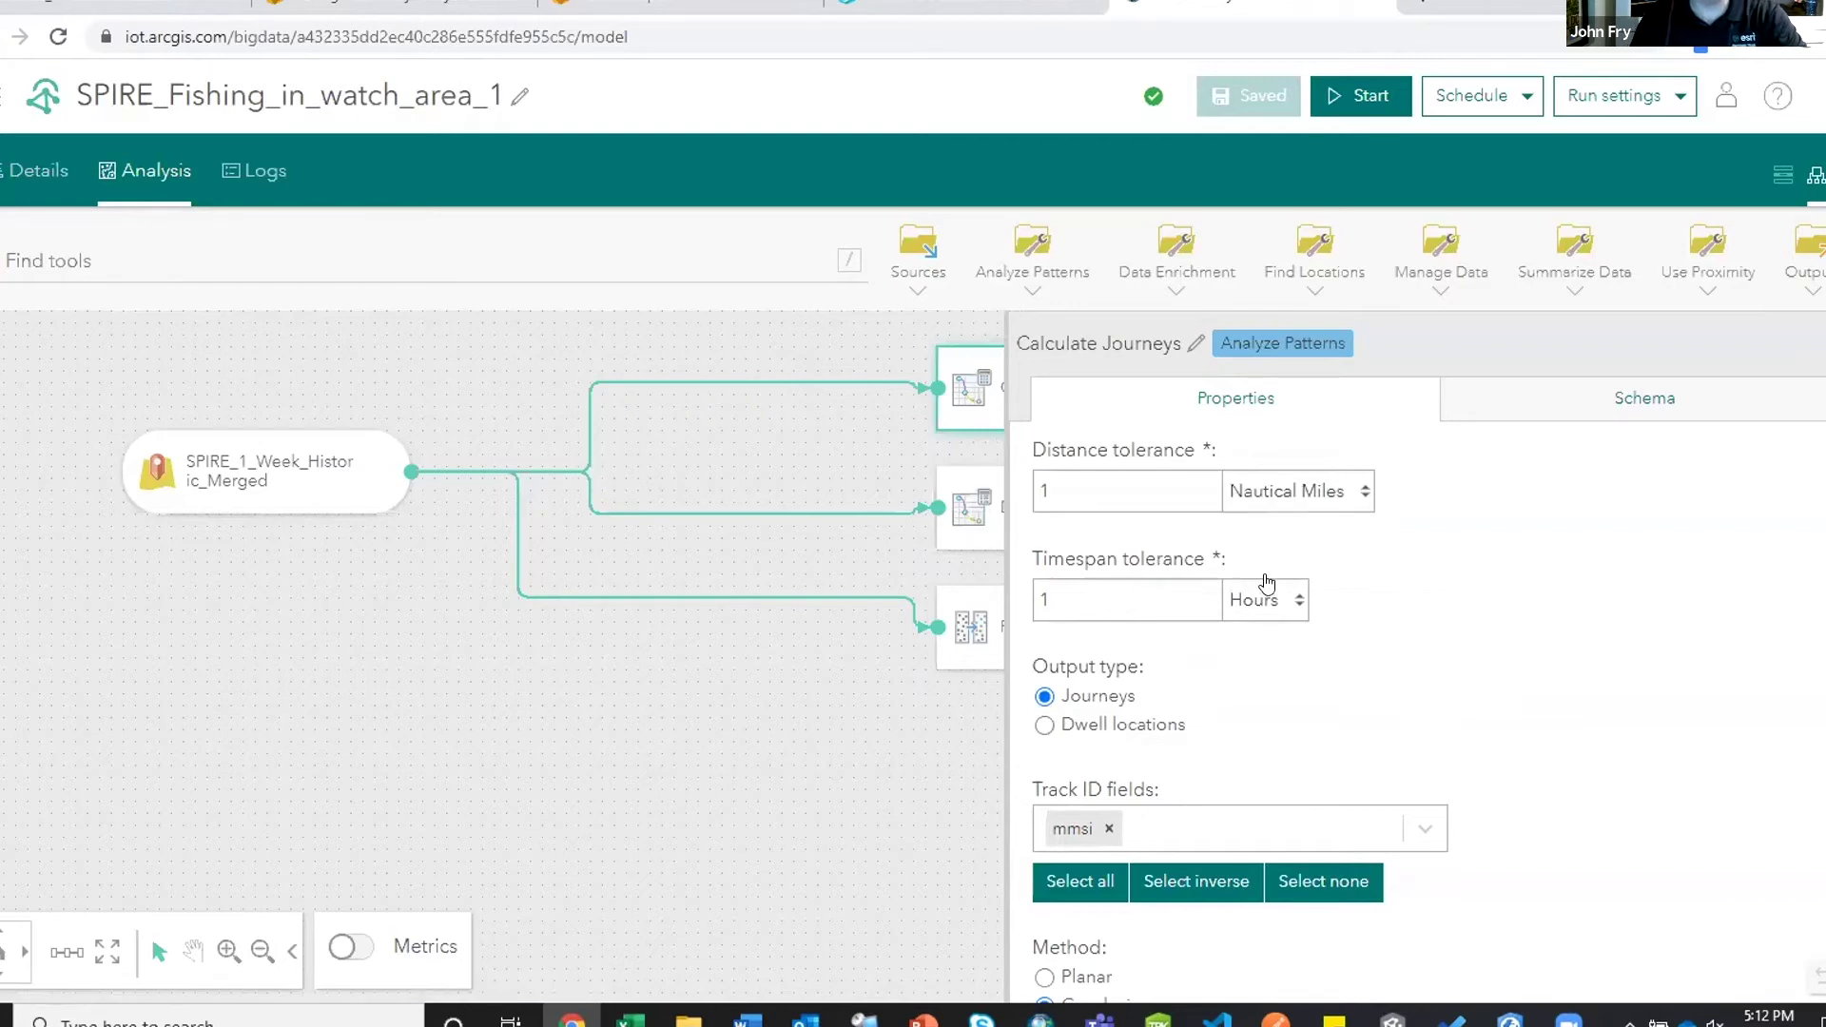
- Review the rest of the Calculate Journeys properties down to the summary fields, and look over the Dwell Locations and Find Point Clusters tools
scroll(1283, 579, down, 6)
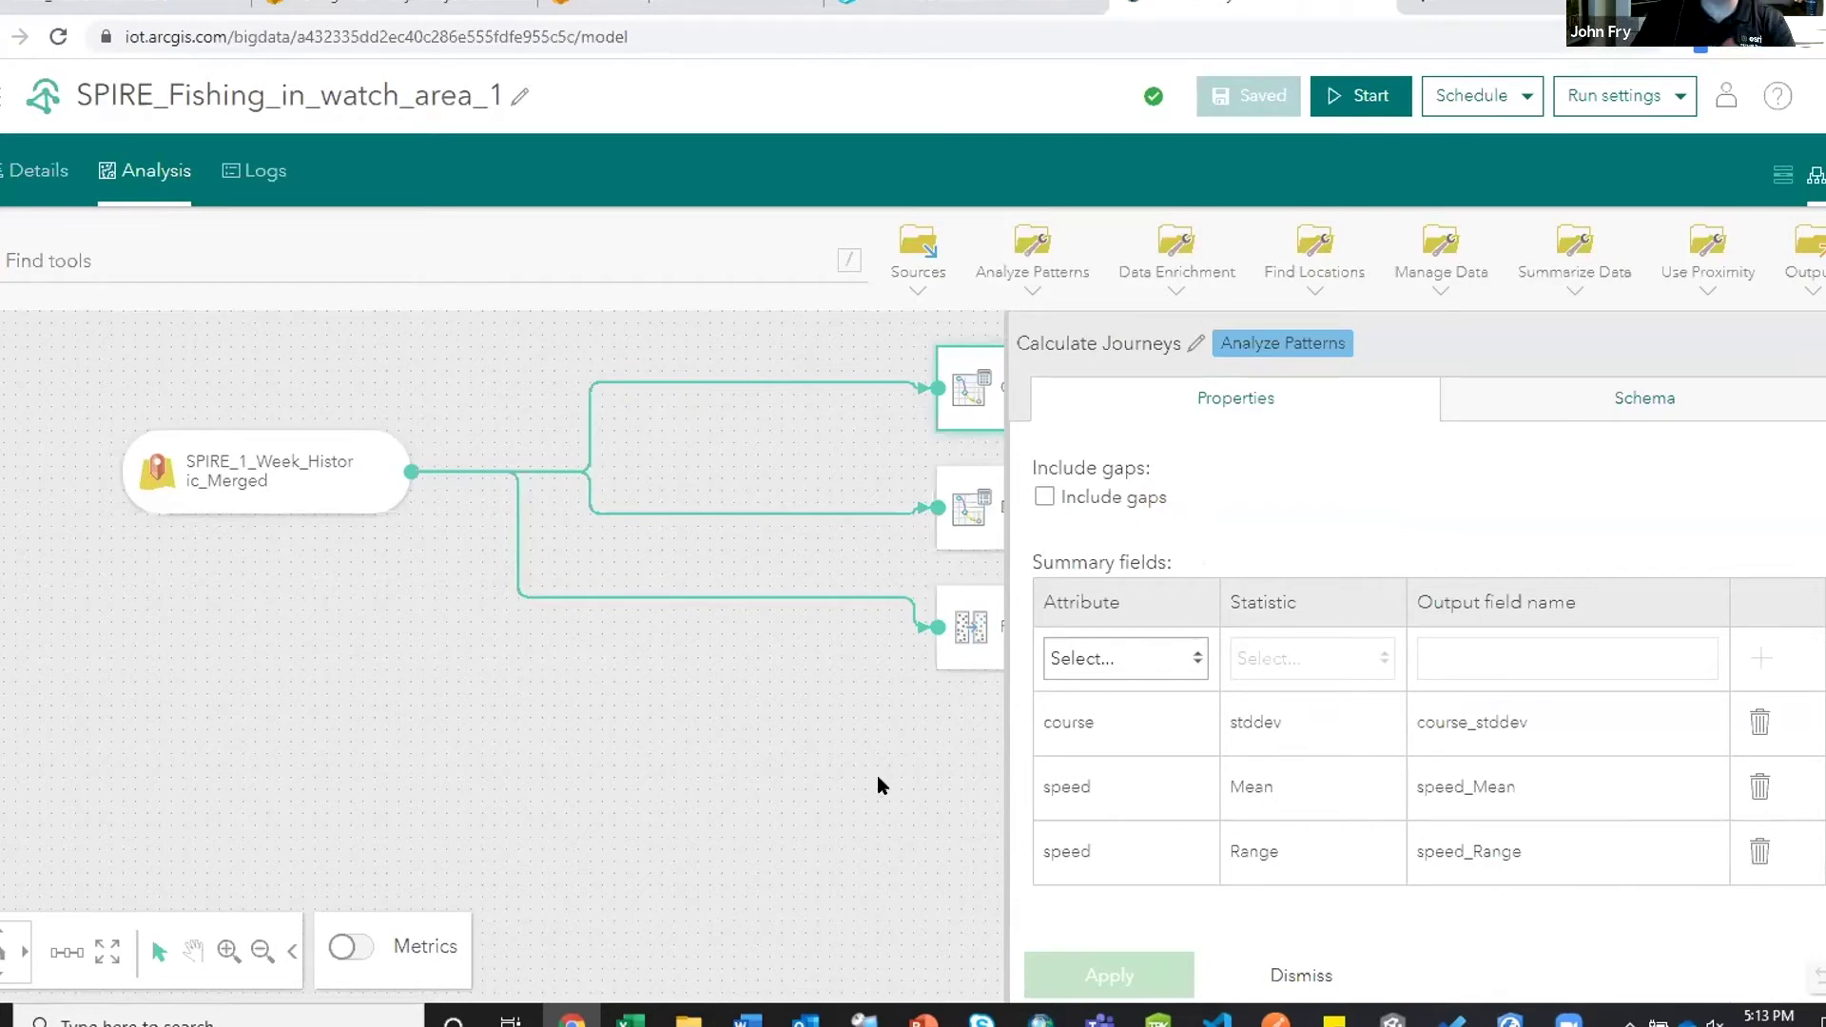
click(877, 826)
click(1058, 513)
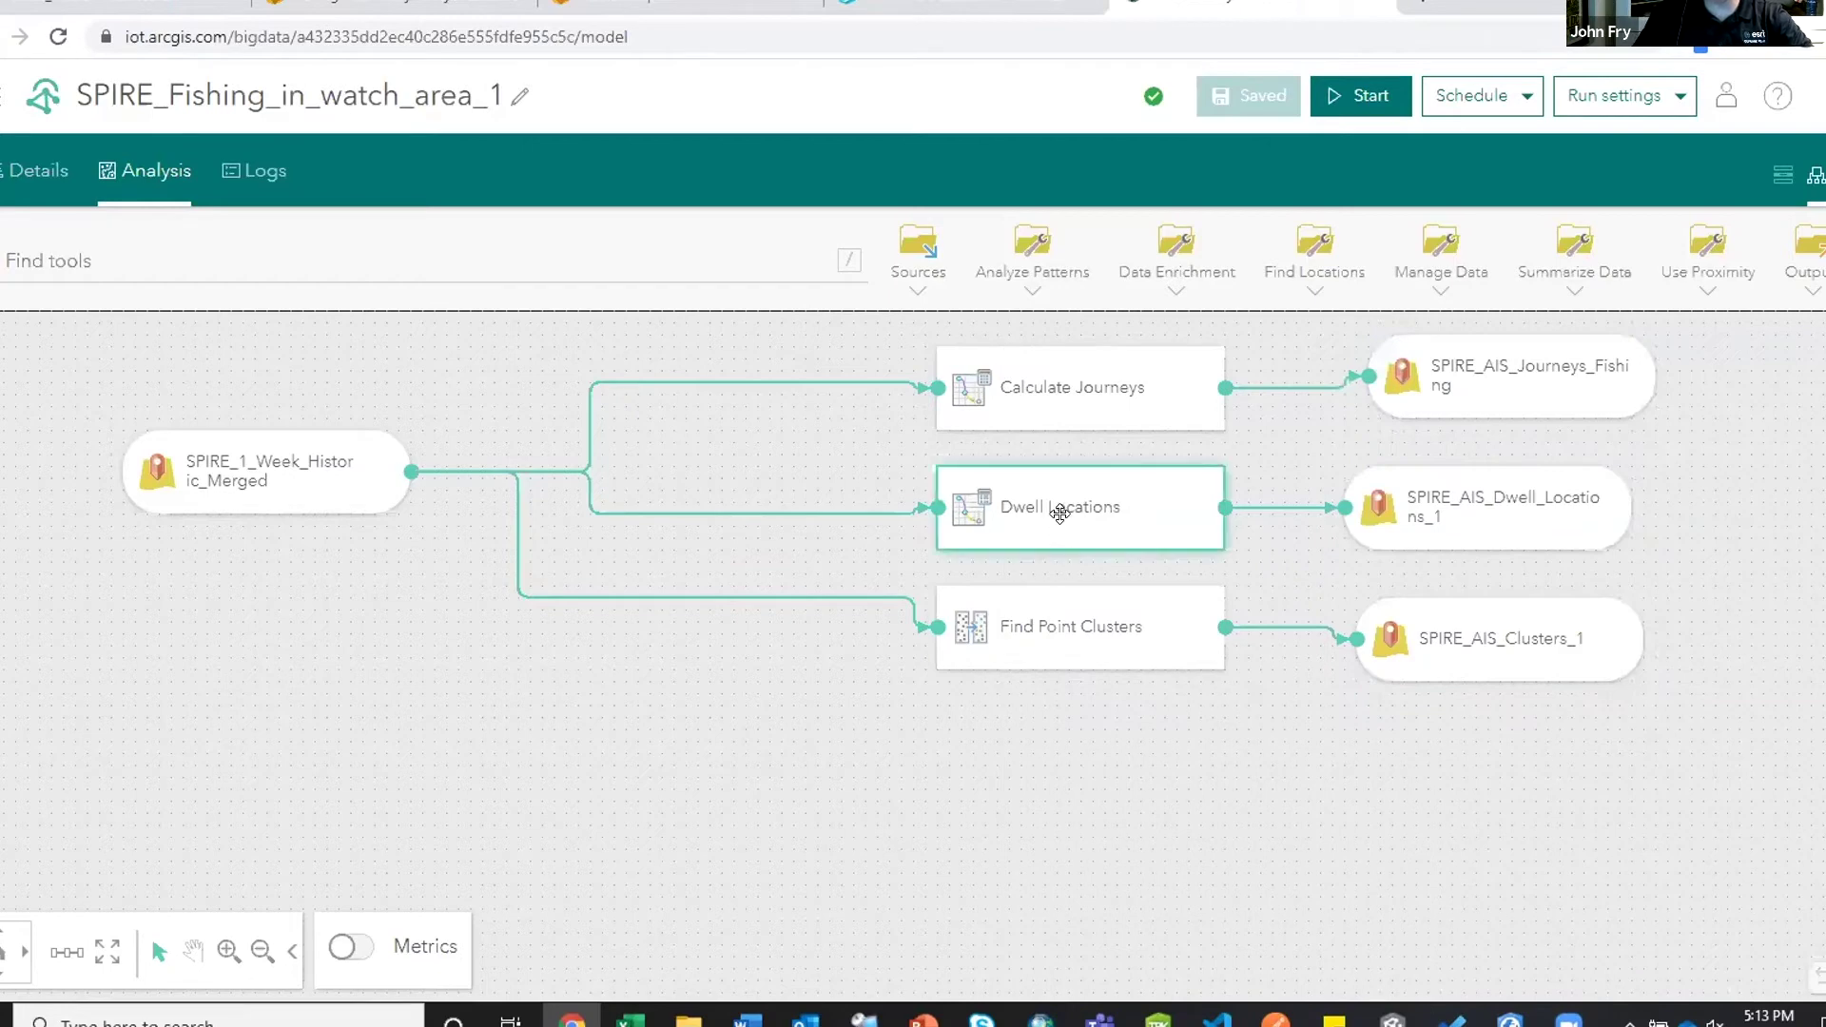
right_click(1057, 511)
mouse_move(787, 584)
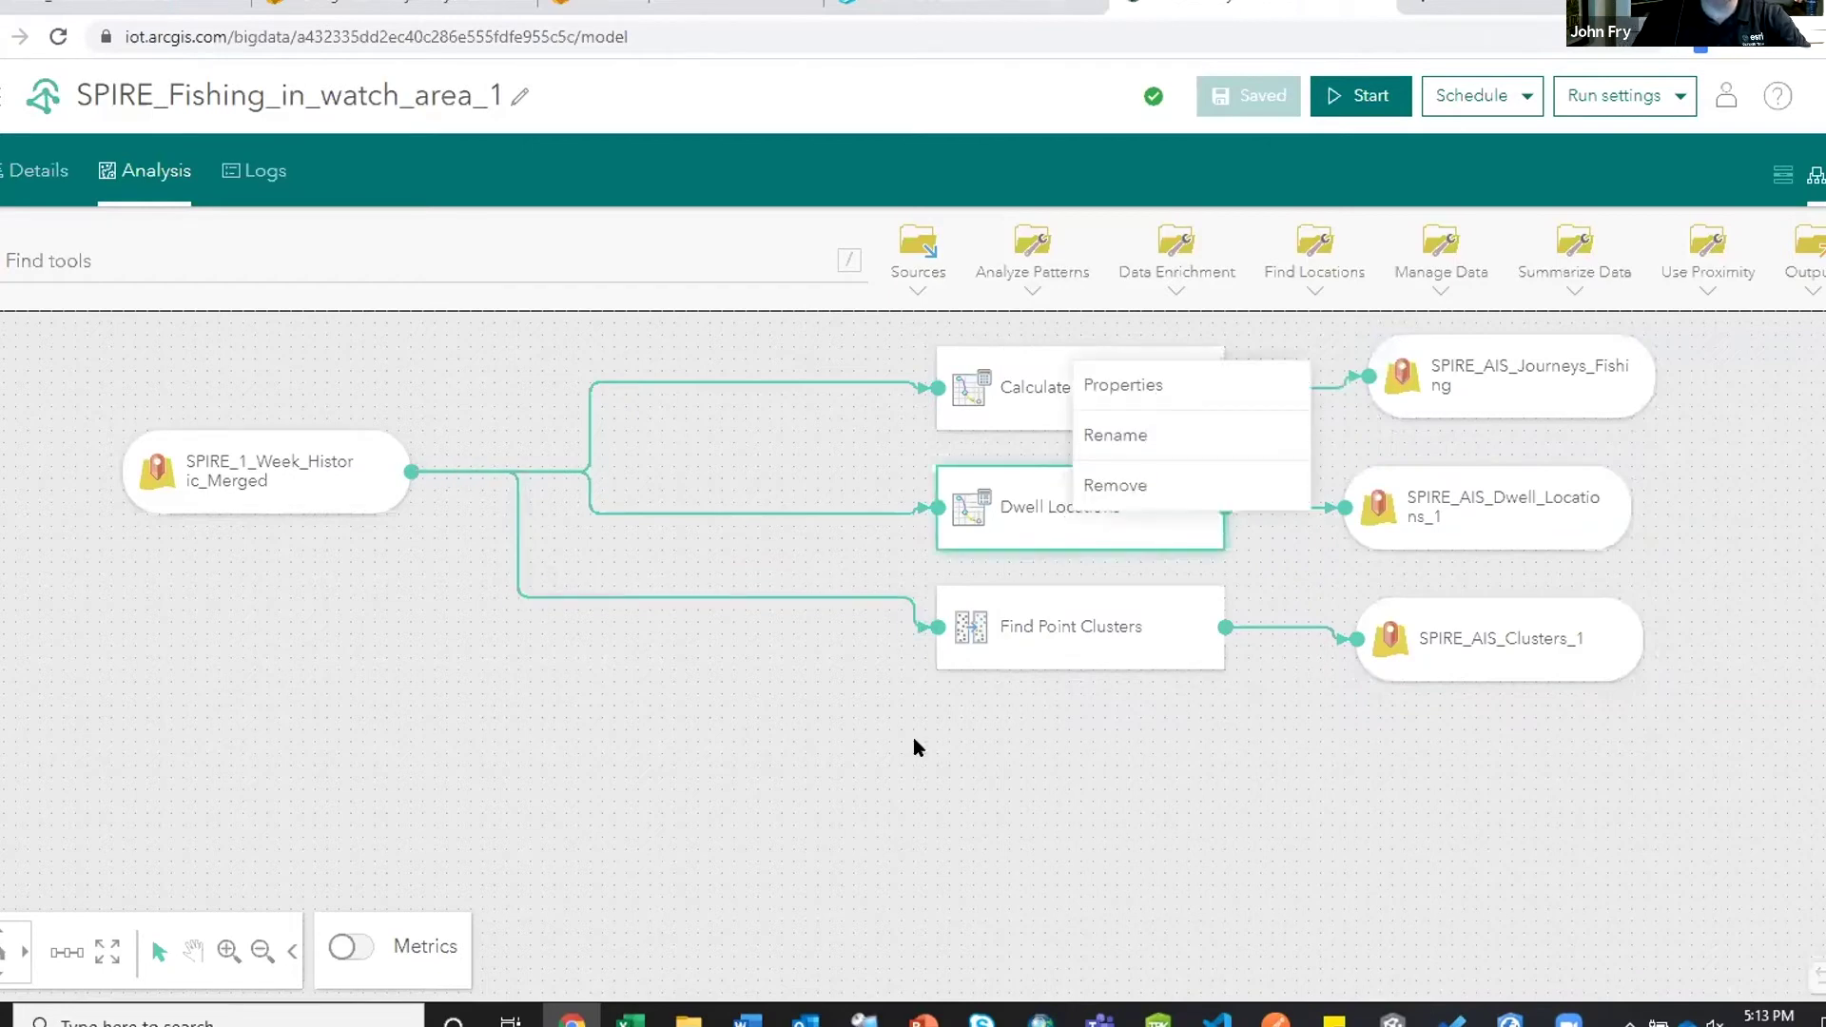
click(973, 740)
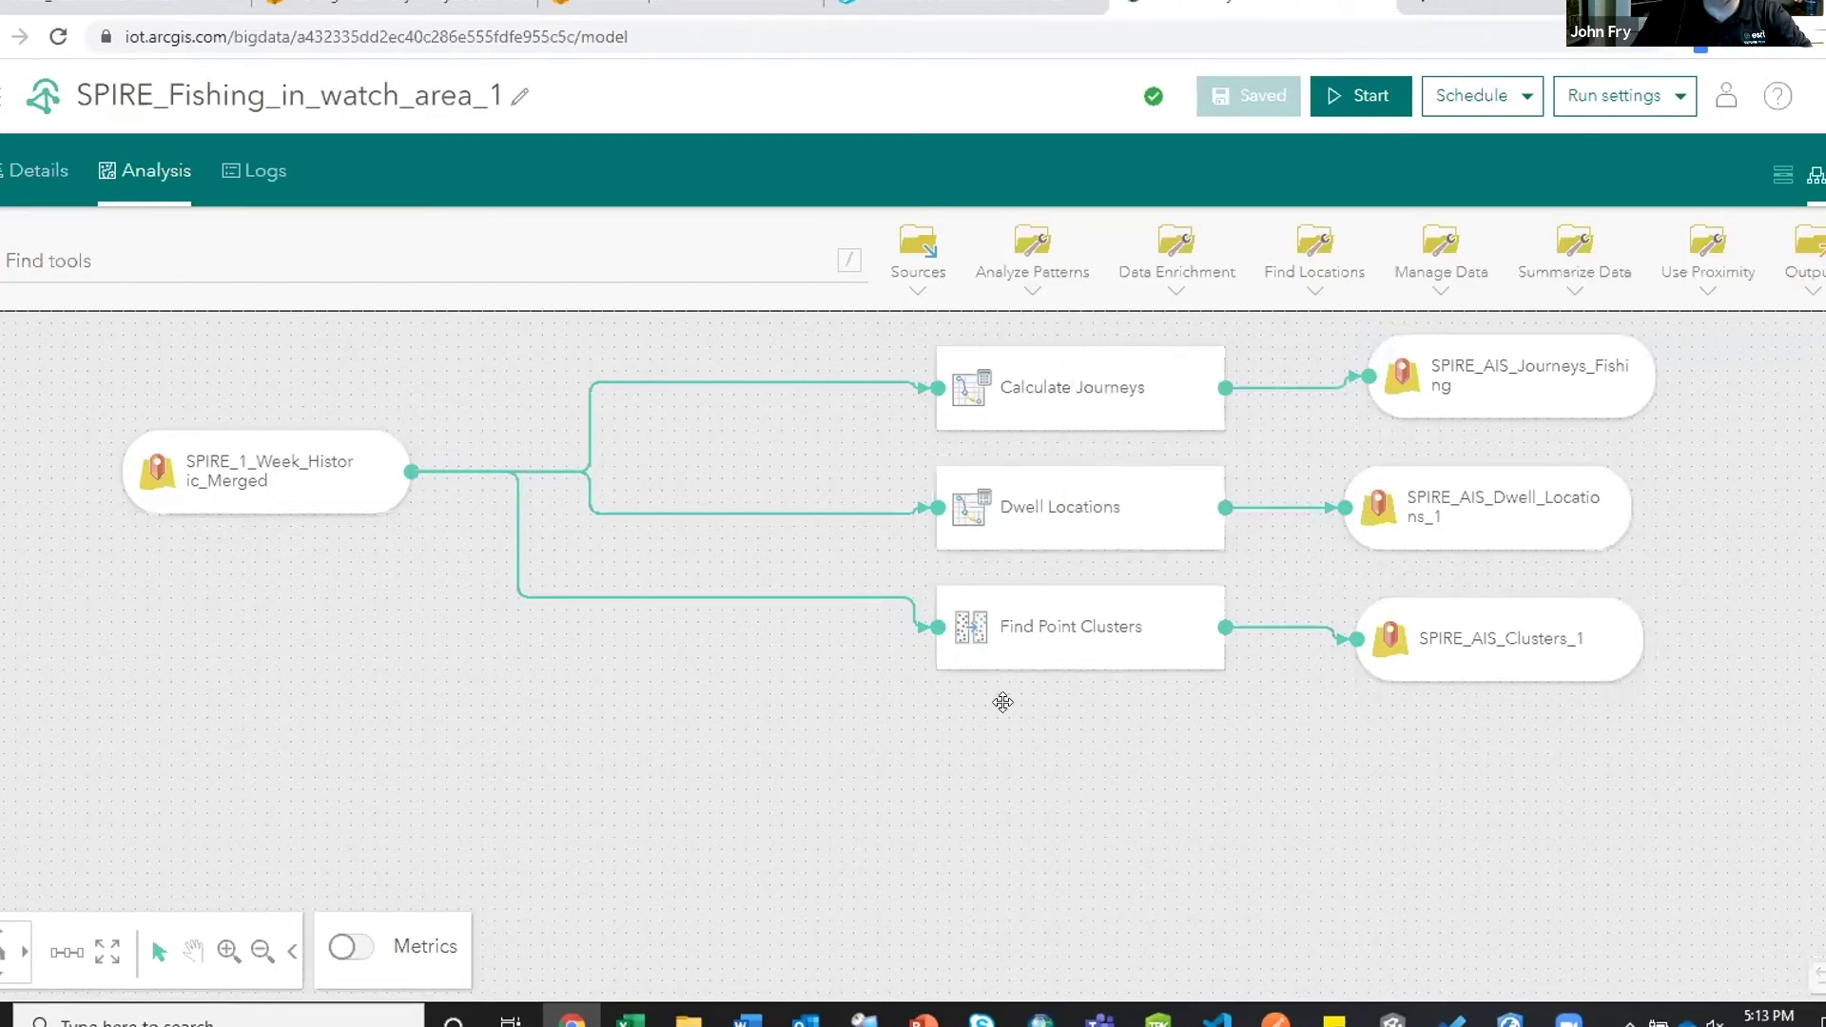
click(1044, 659)
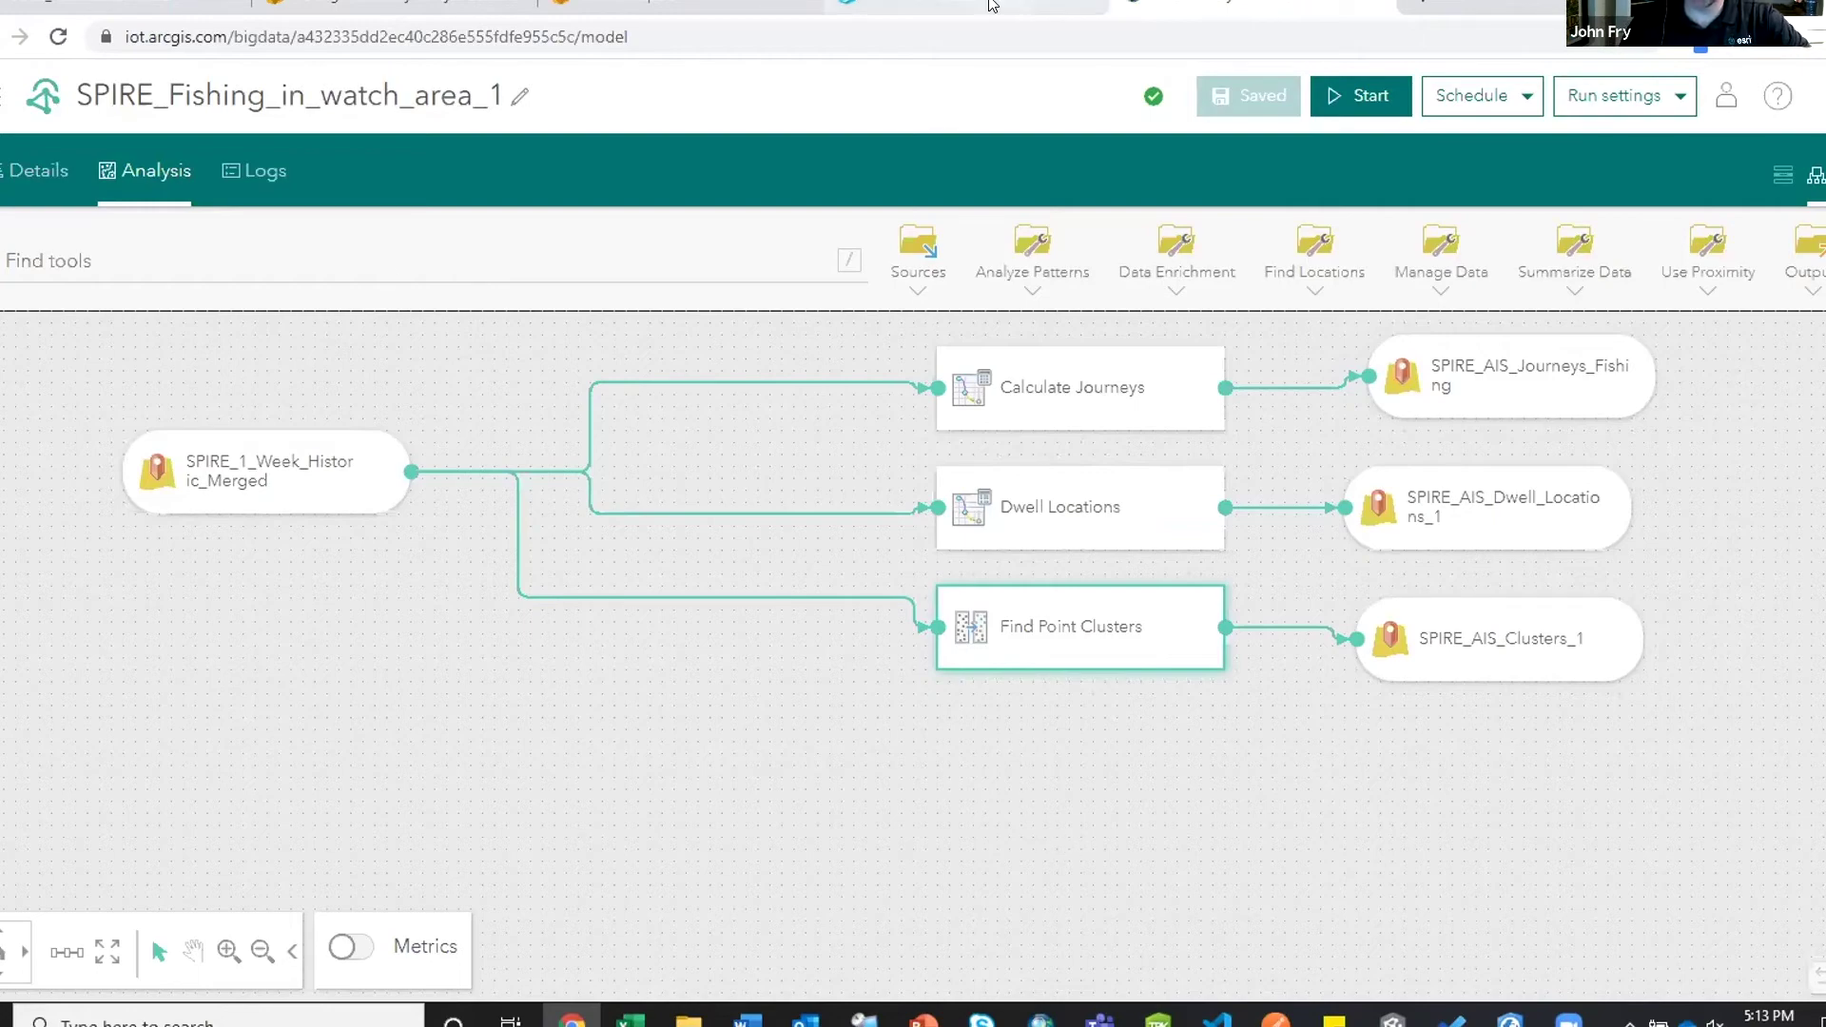
- Switch to the Maritime Situational Awareness app and take the map to the Peru bookmark
click(1056, 12)
click(1797, 87)
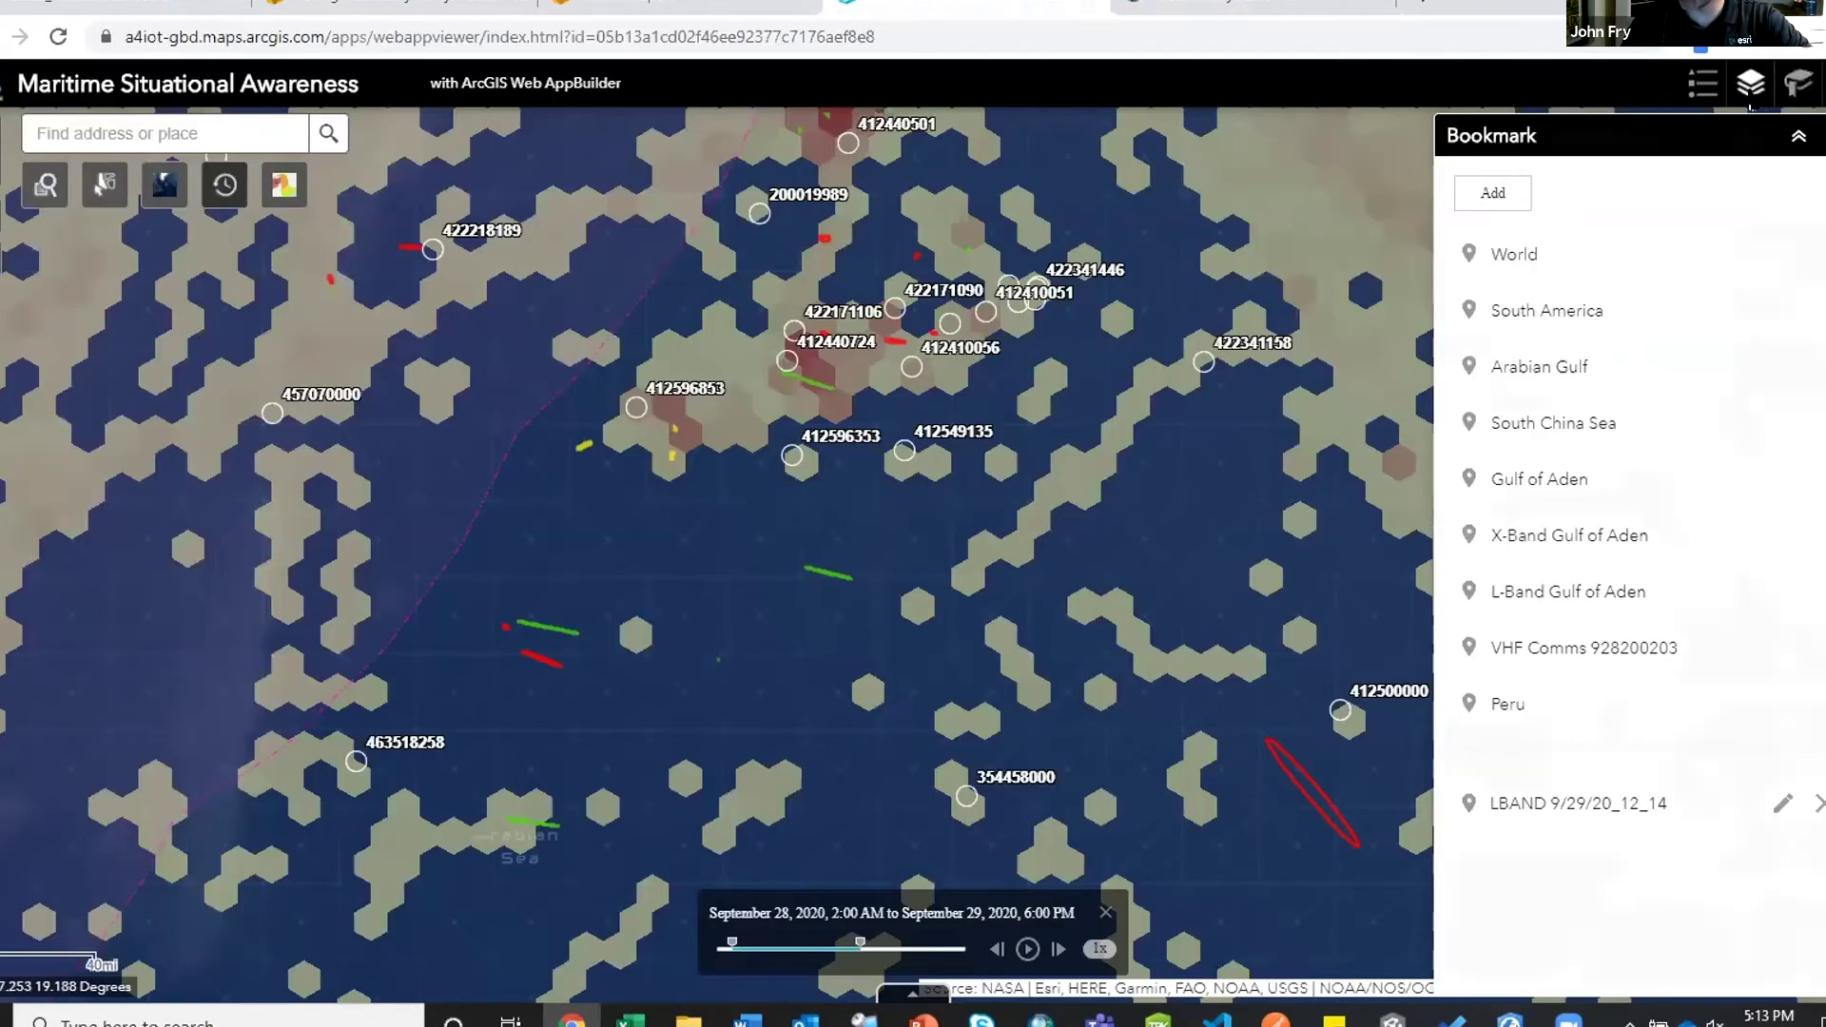
click(1798, 88)
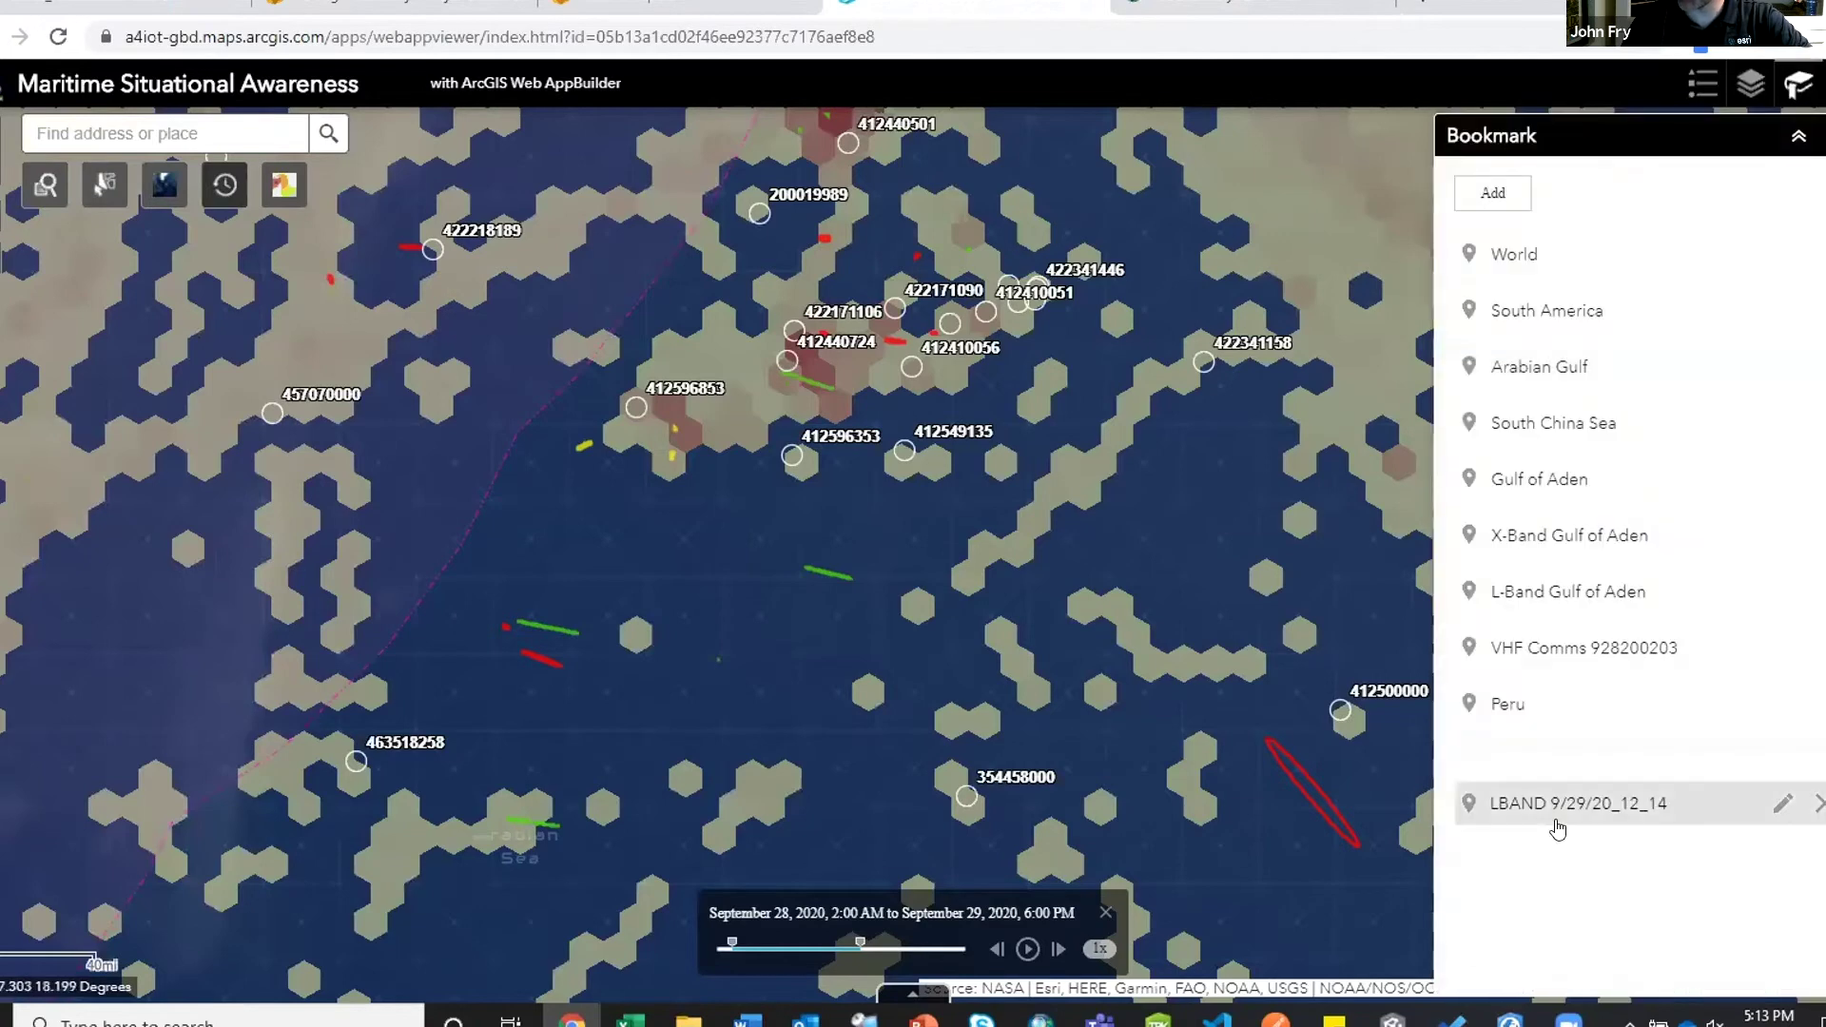
click(1516, 707)
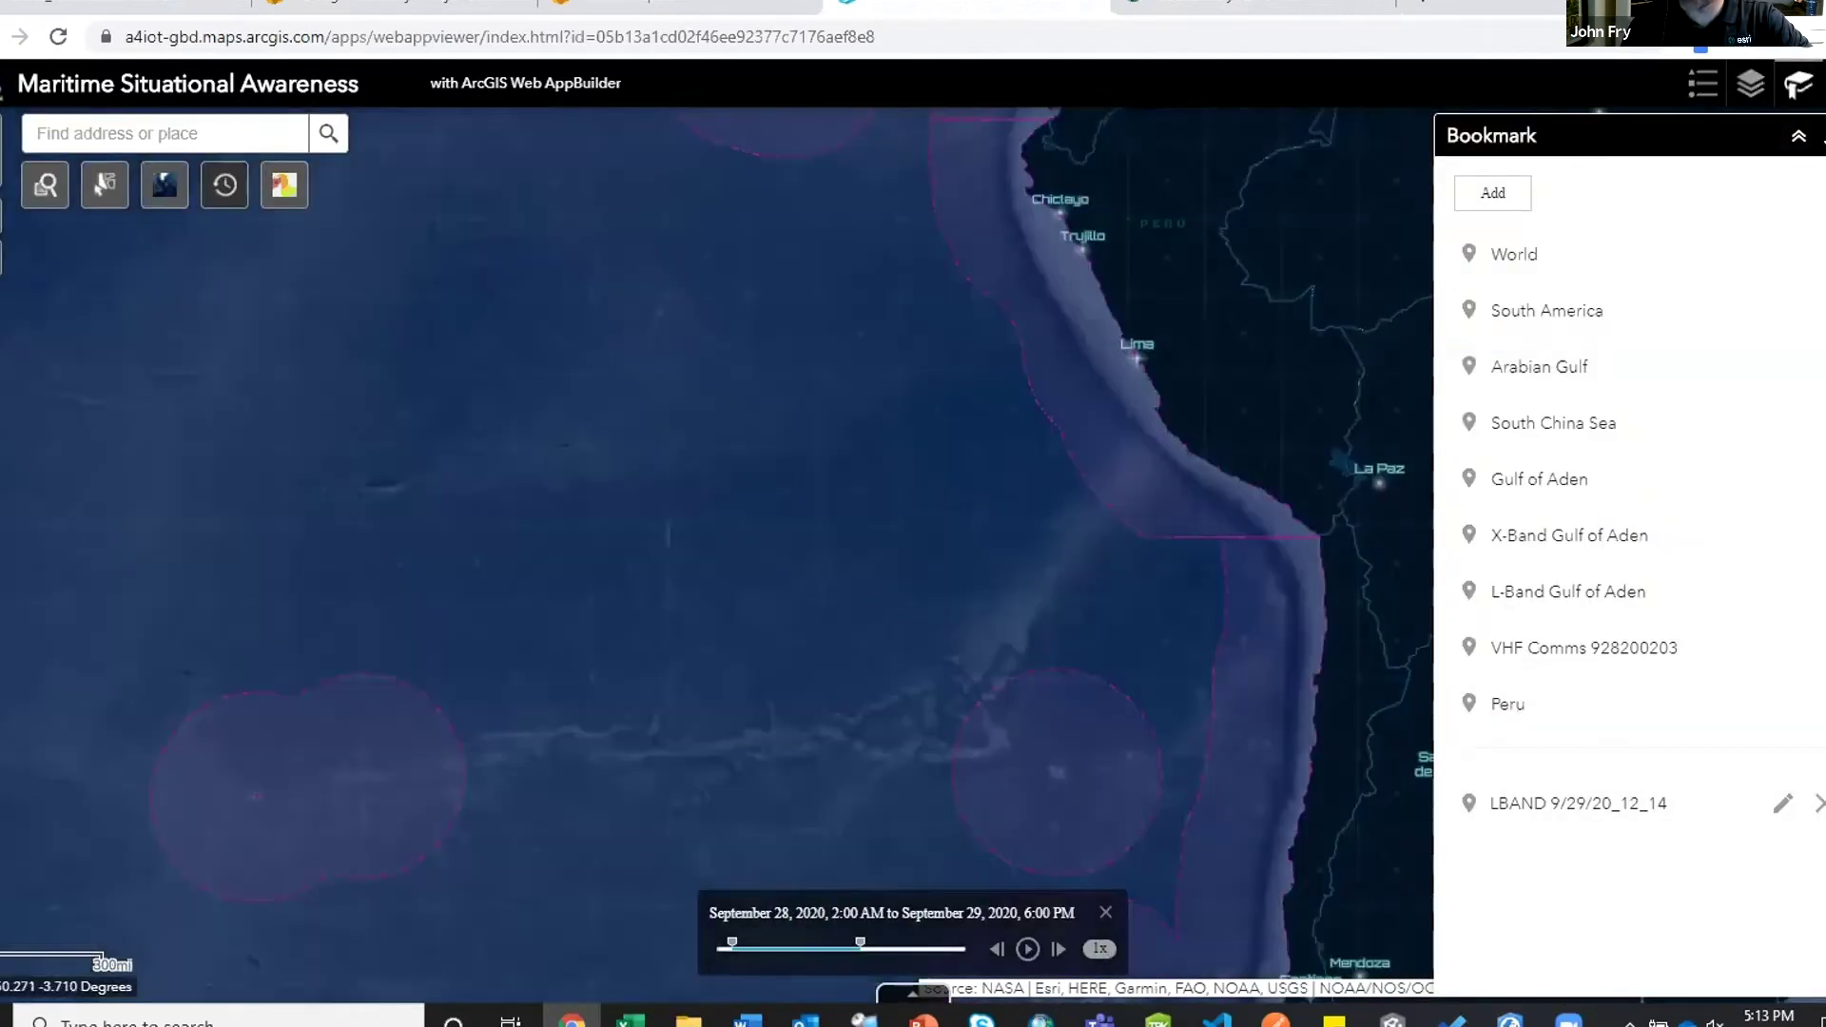
click(1798, 86)
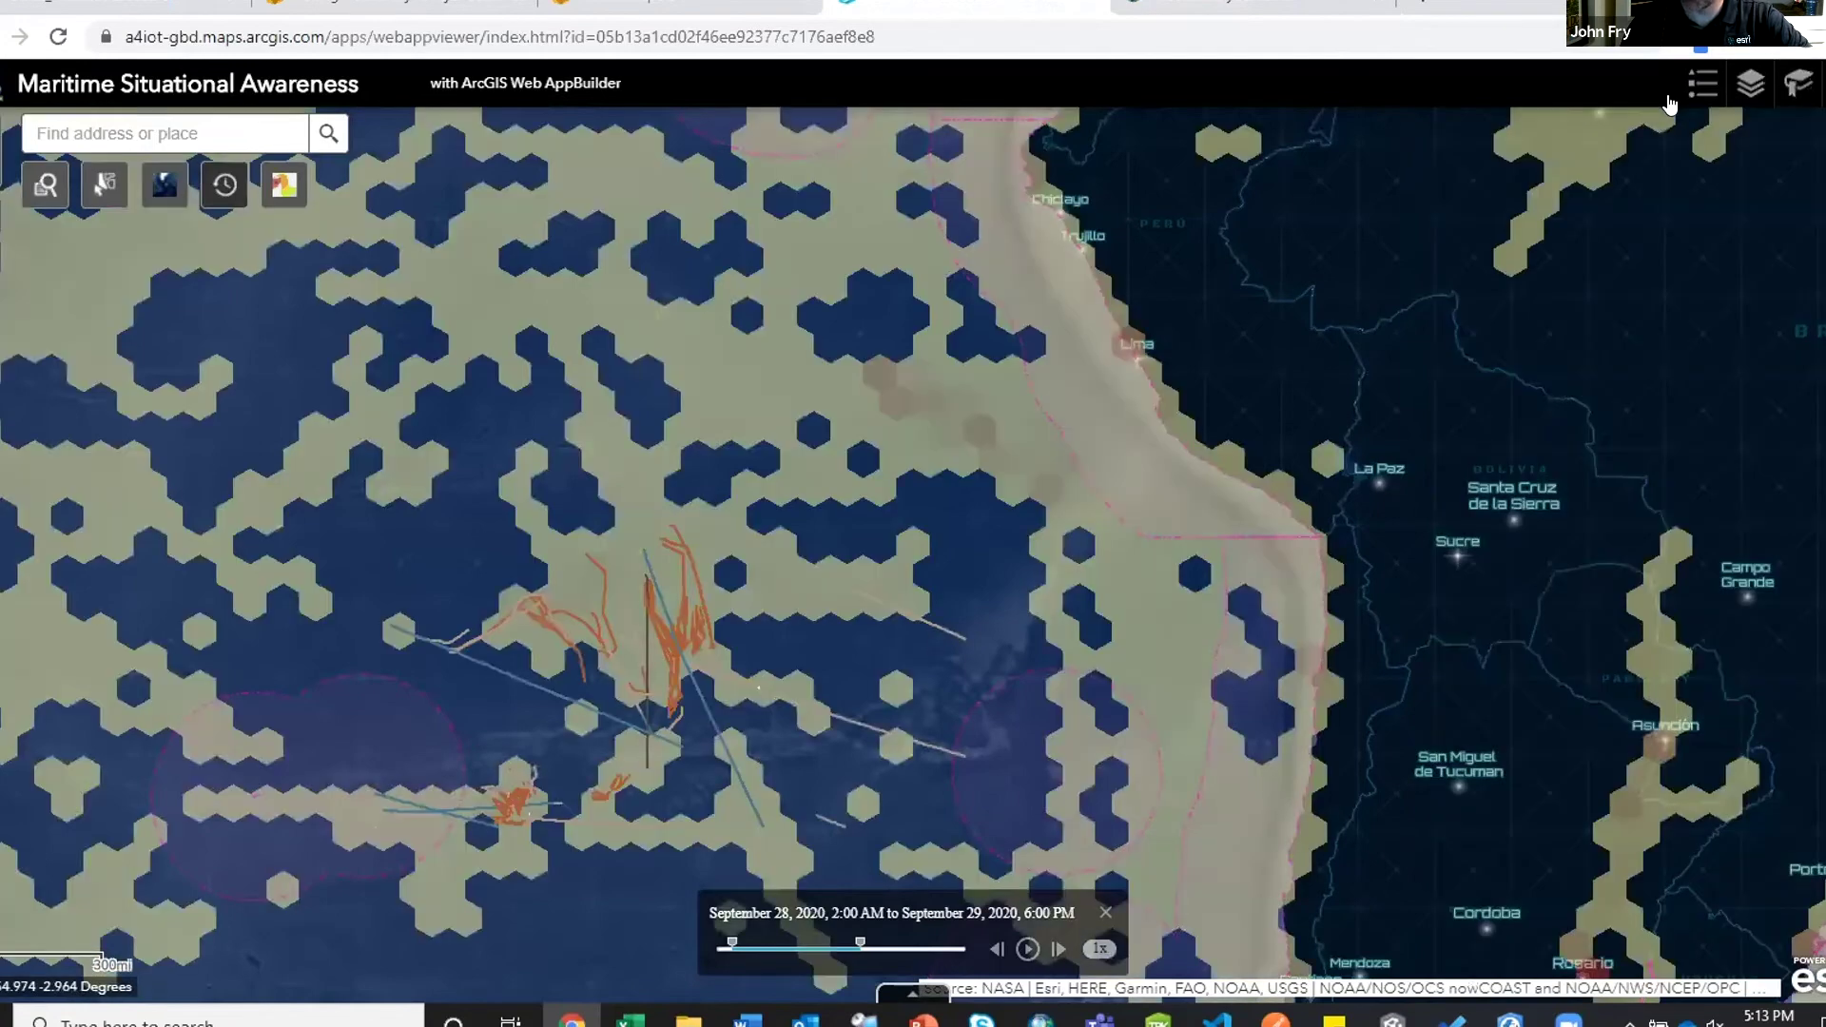
- Hide the SPIRE_1_Week_Historic_Merged layer in the Maritime Situational Awareness map
click(1750, 83)
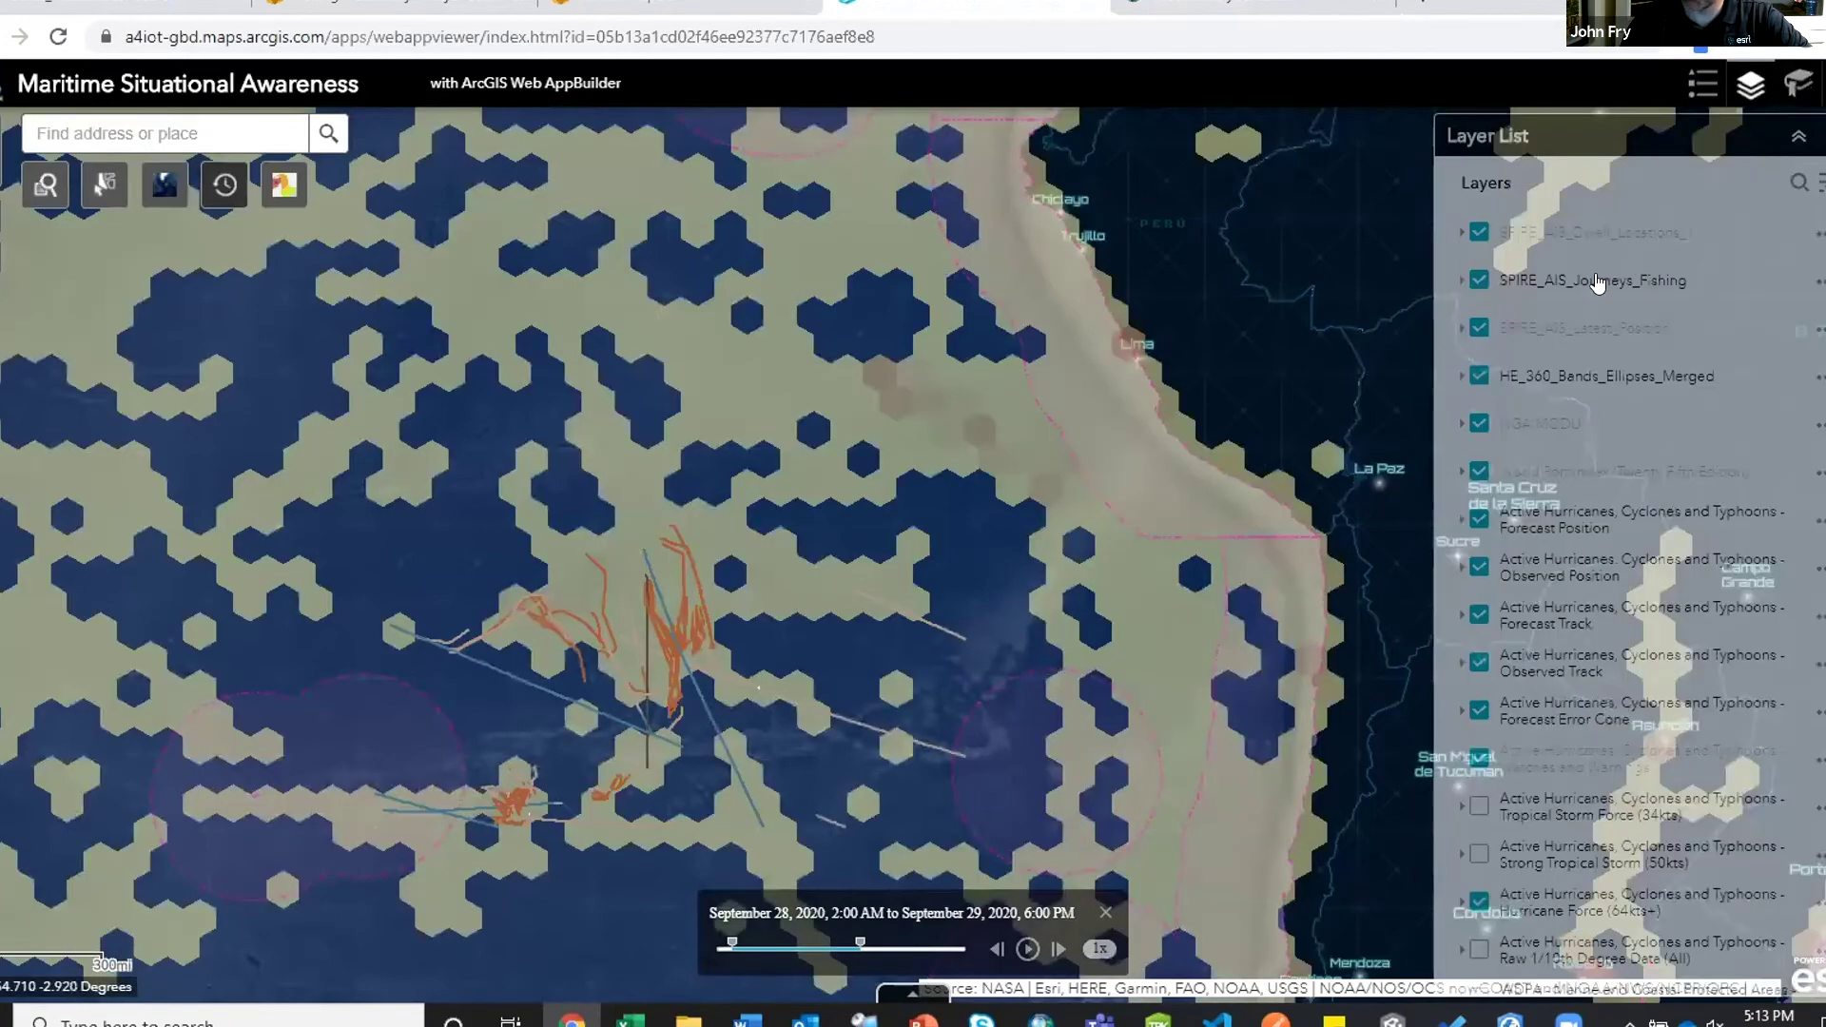
scroll(1692, 774, down, 5)
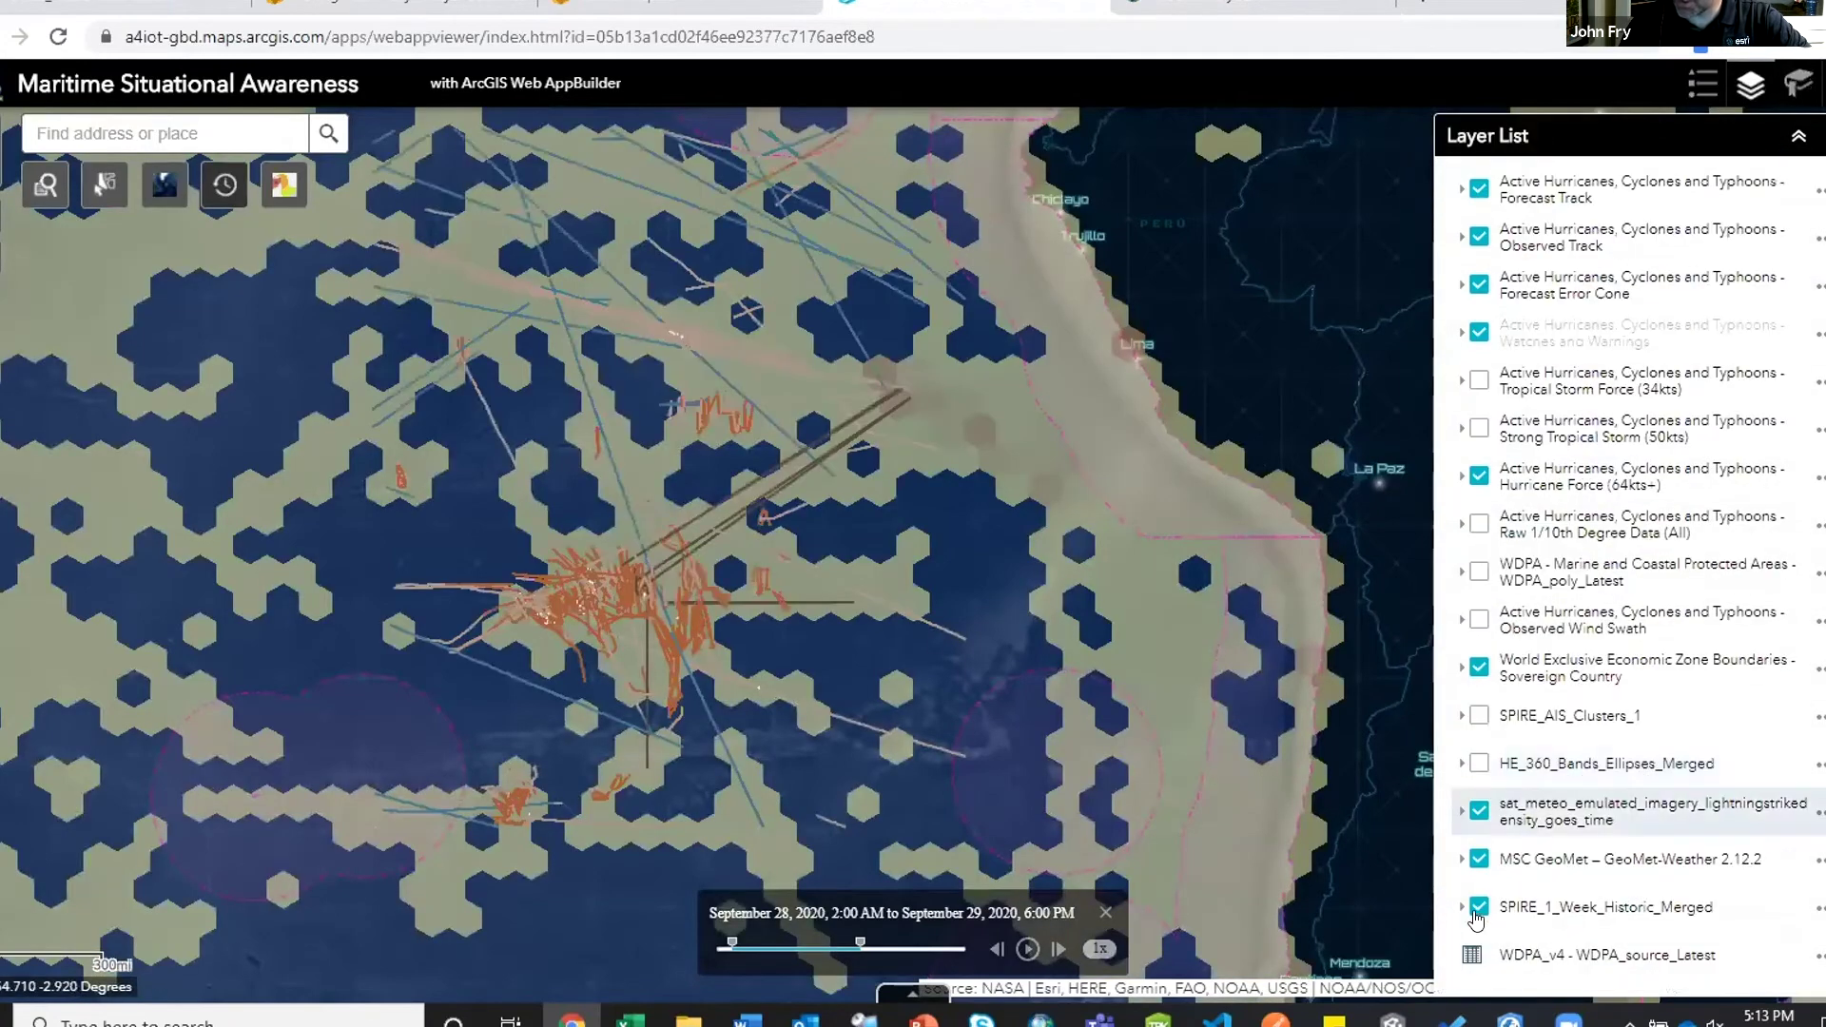
click(1484, 907)
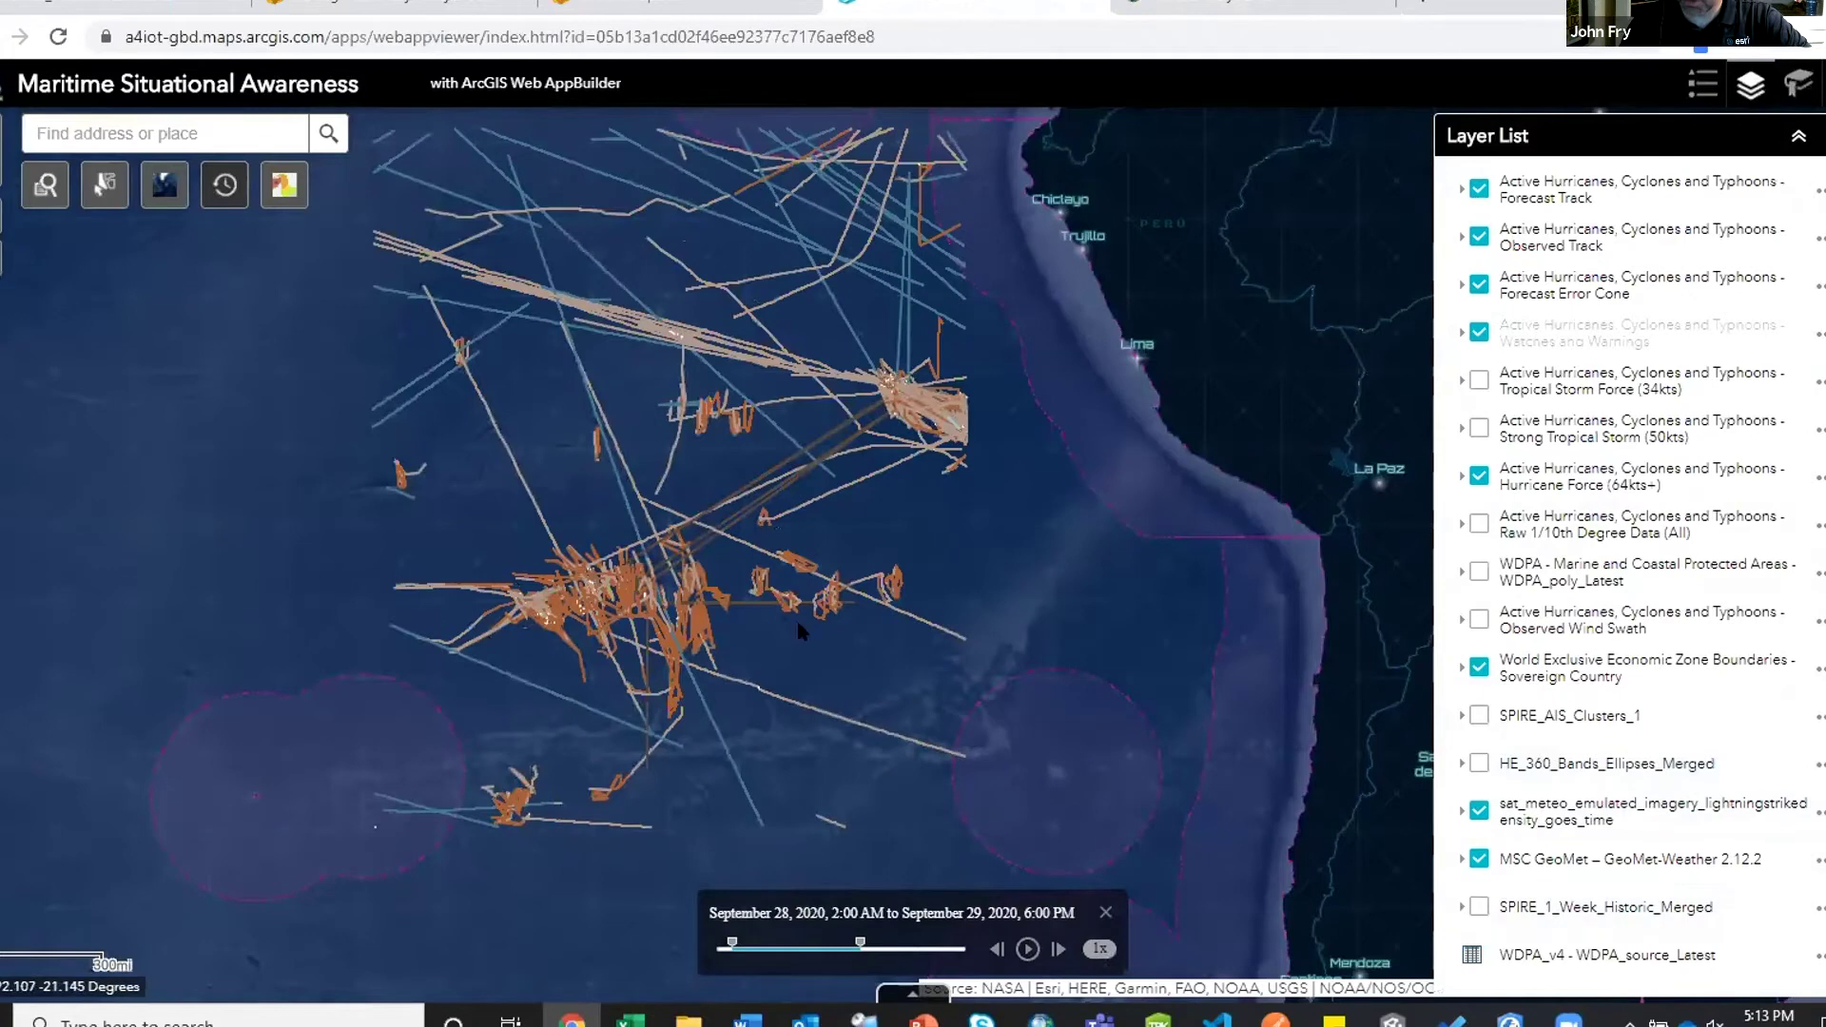
- Examine the fishing journeys off Peru with the SPIRE_AIS_Journeys_Fishing legend expanded, and hide that layer to leave the dwell locations
drag(806, 454, 854, 476)
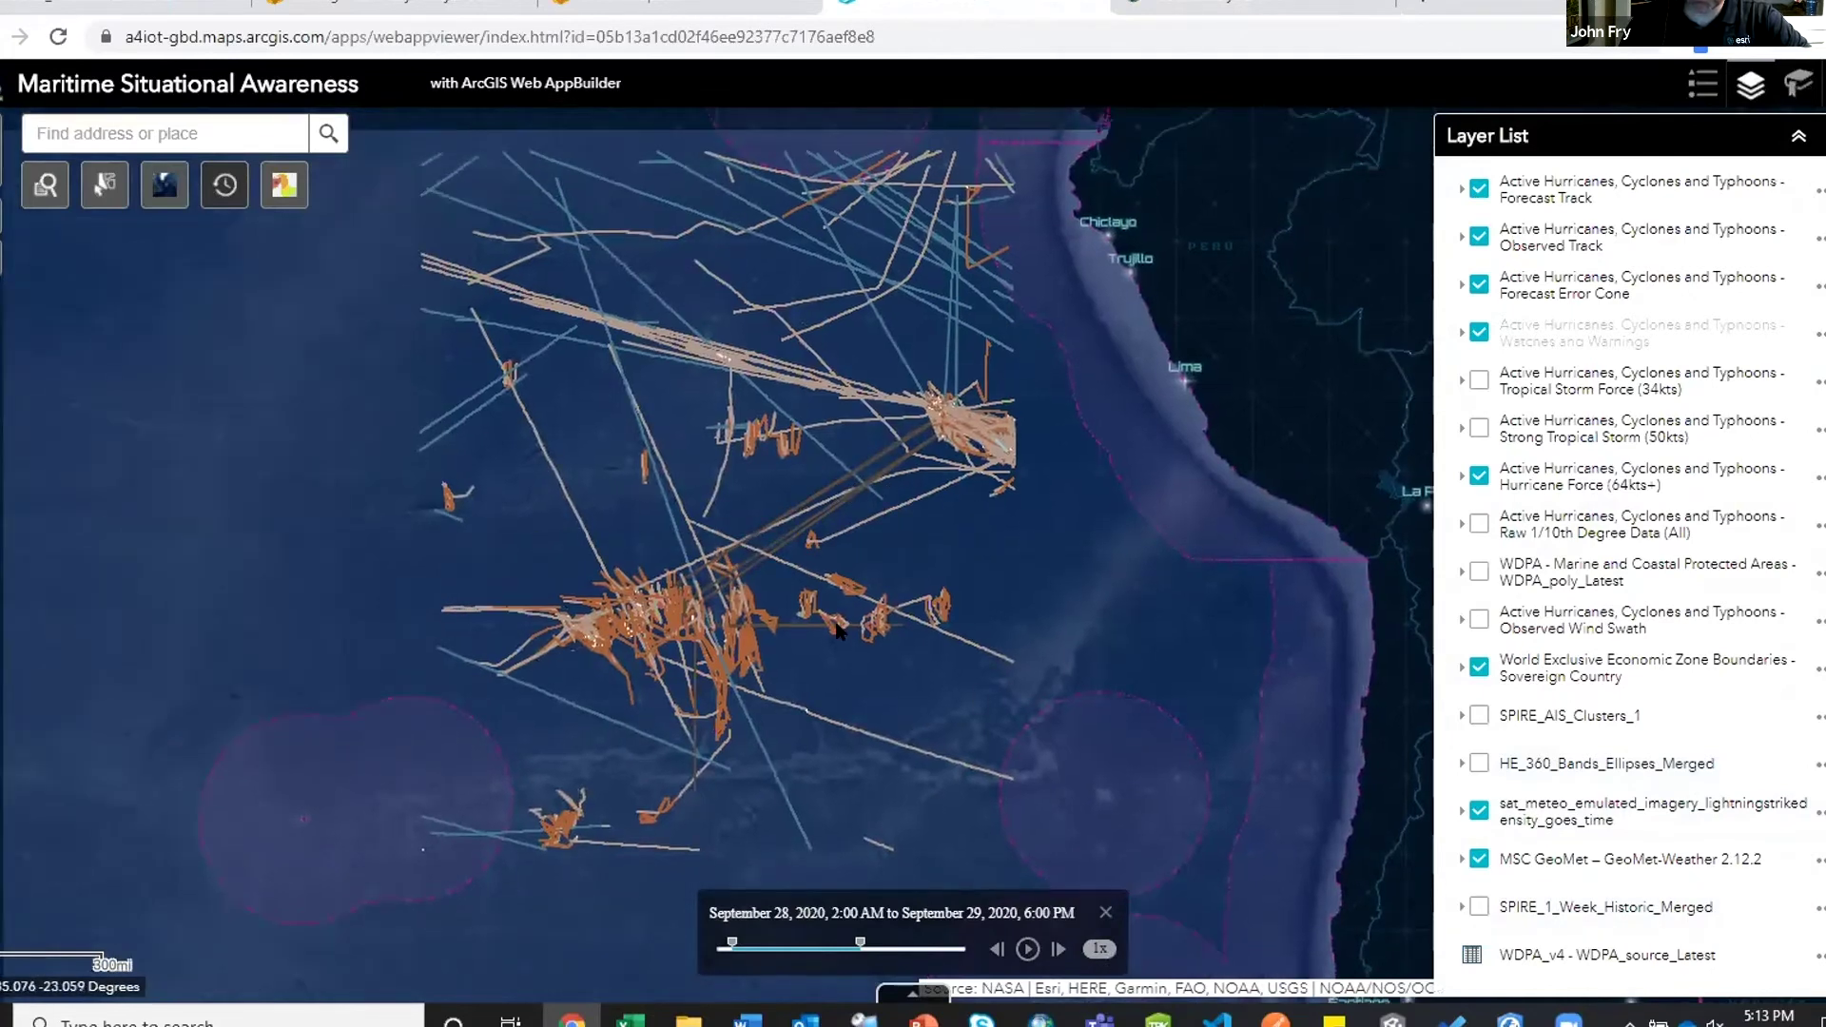
scroll(723, 617, up, 1)
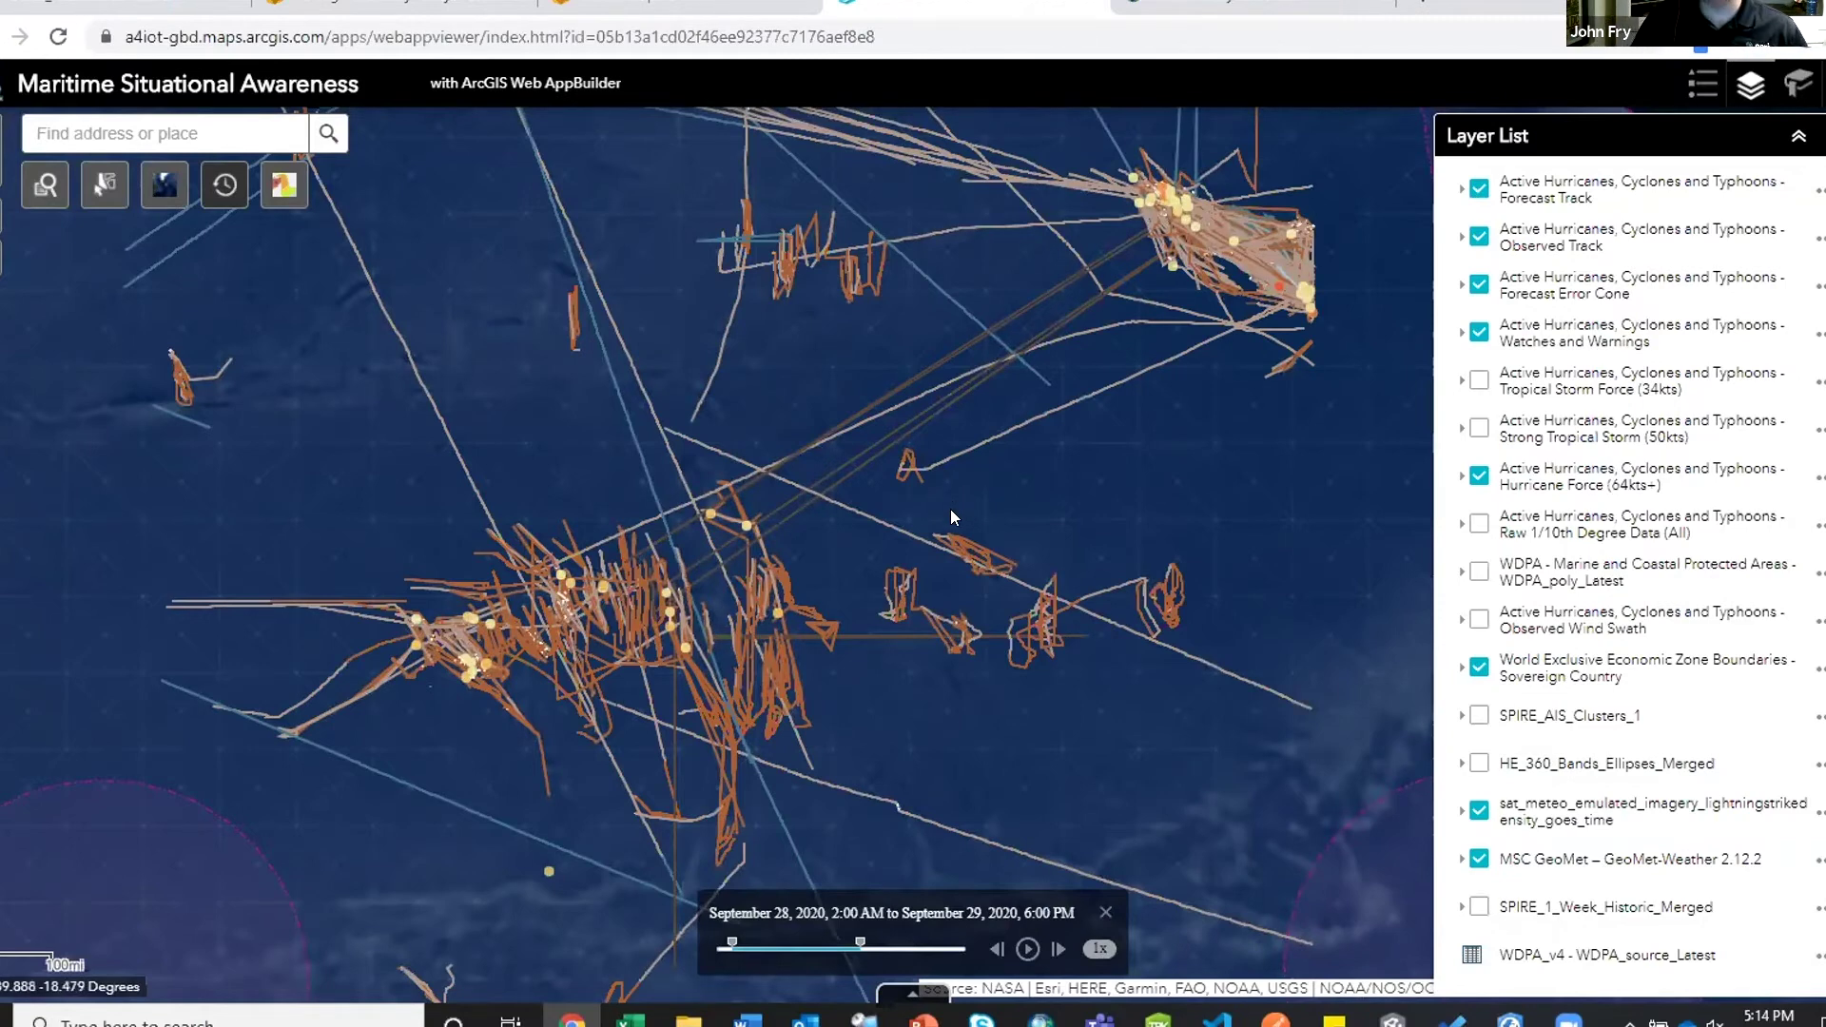
scroll(1593, 378, up, 4)
scroll(1592, 378, up, 2)
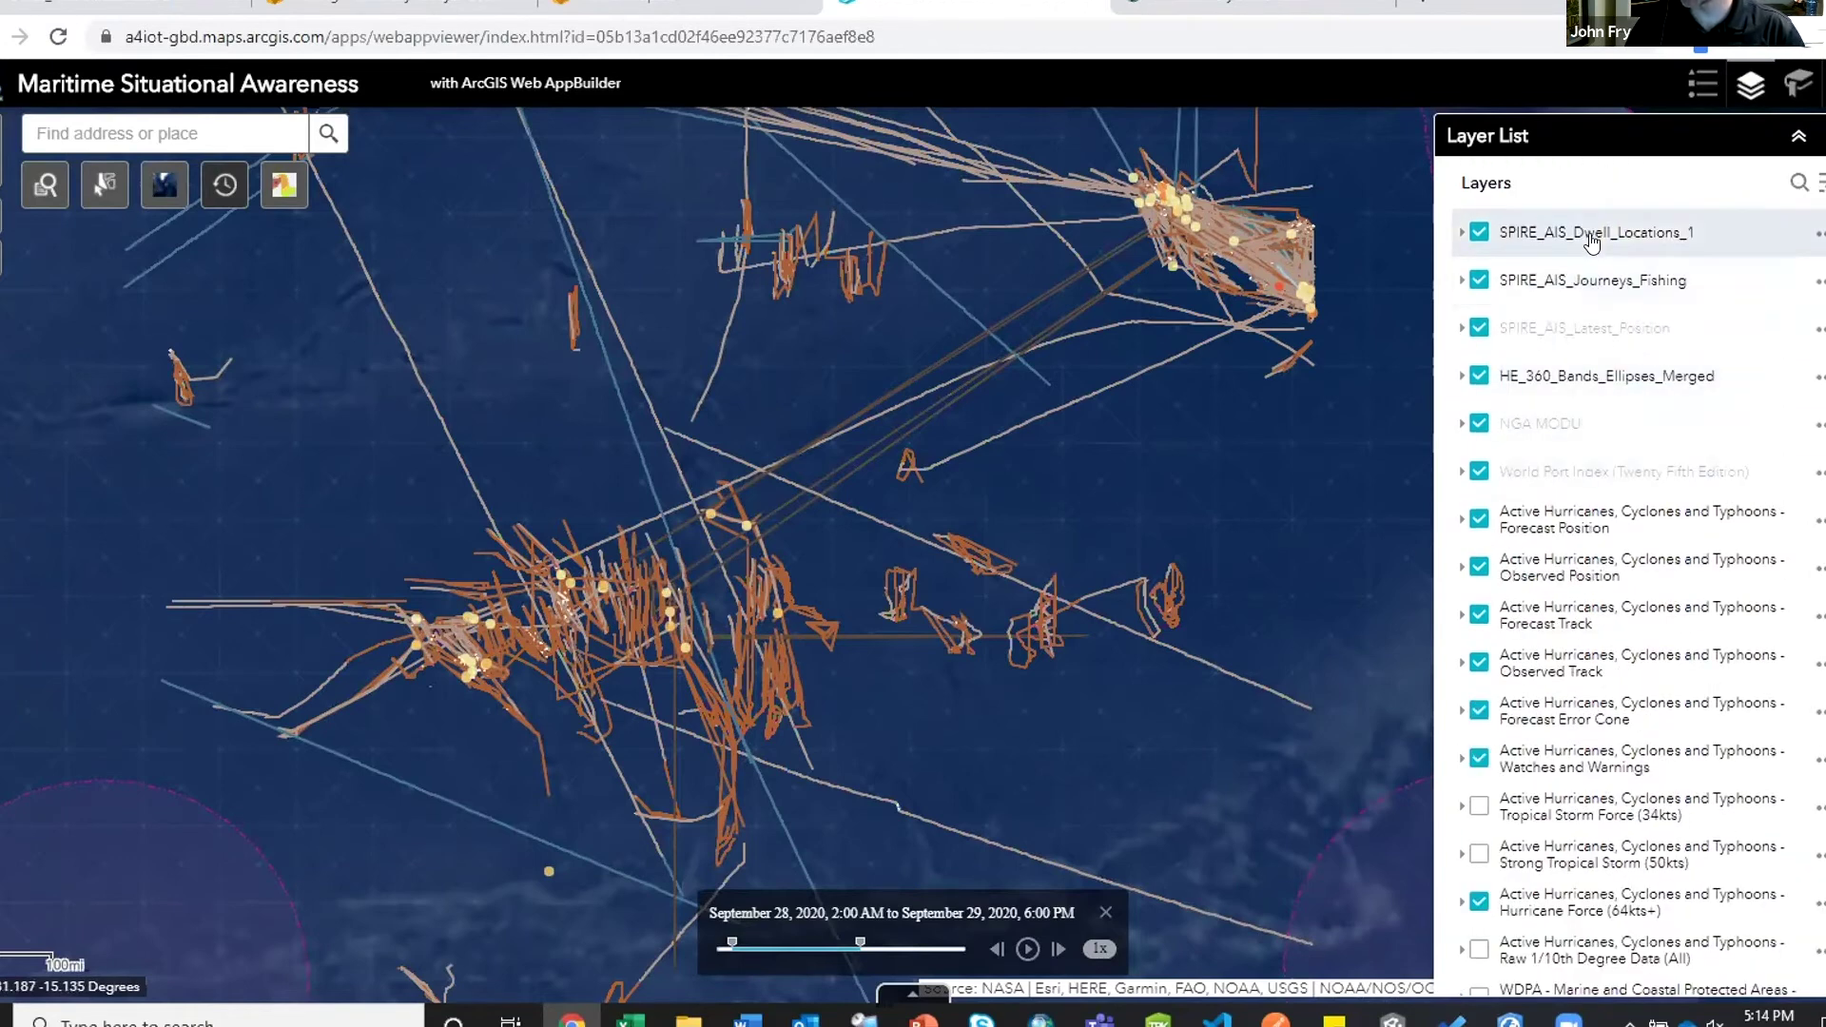
click(1619, 283)
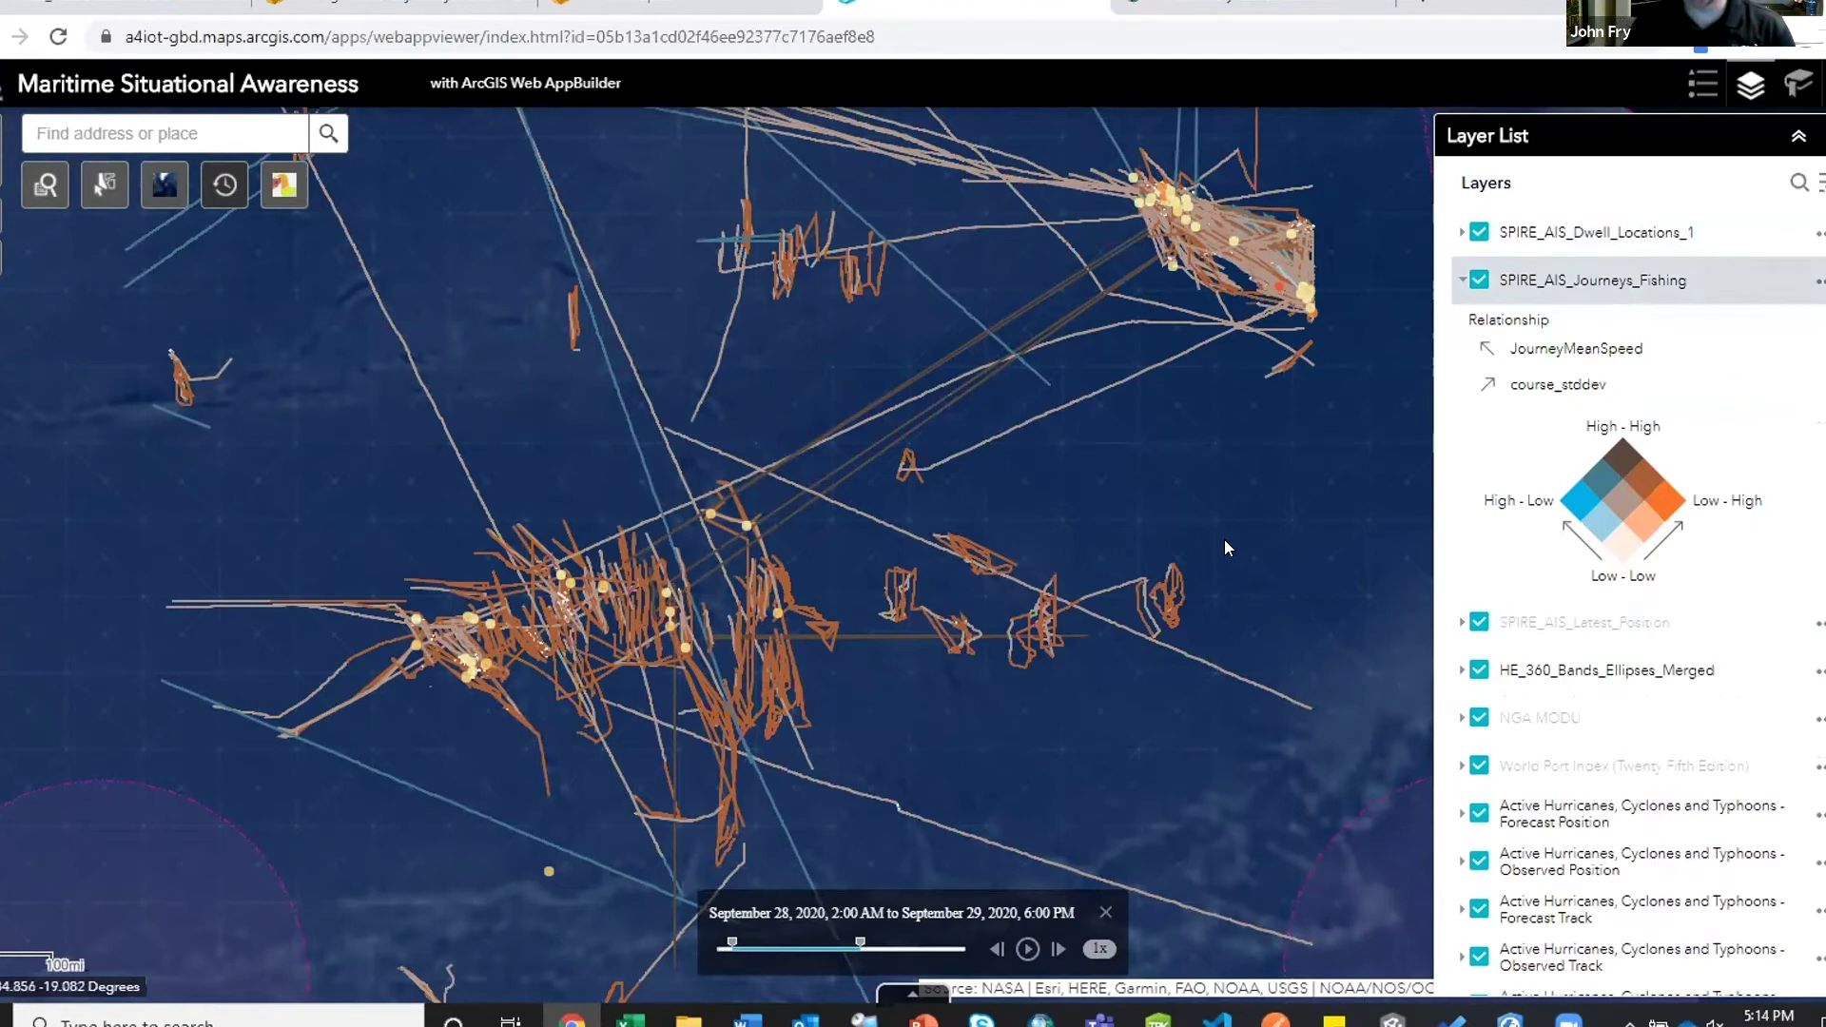
drag(1196, 418, 1203, 488)
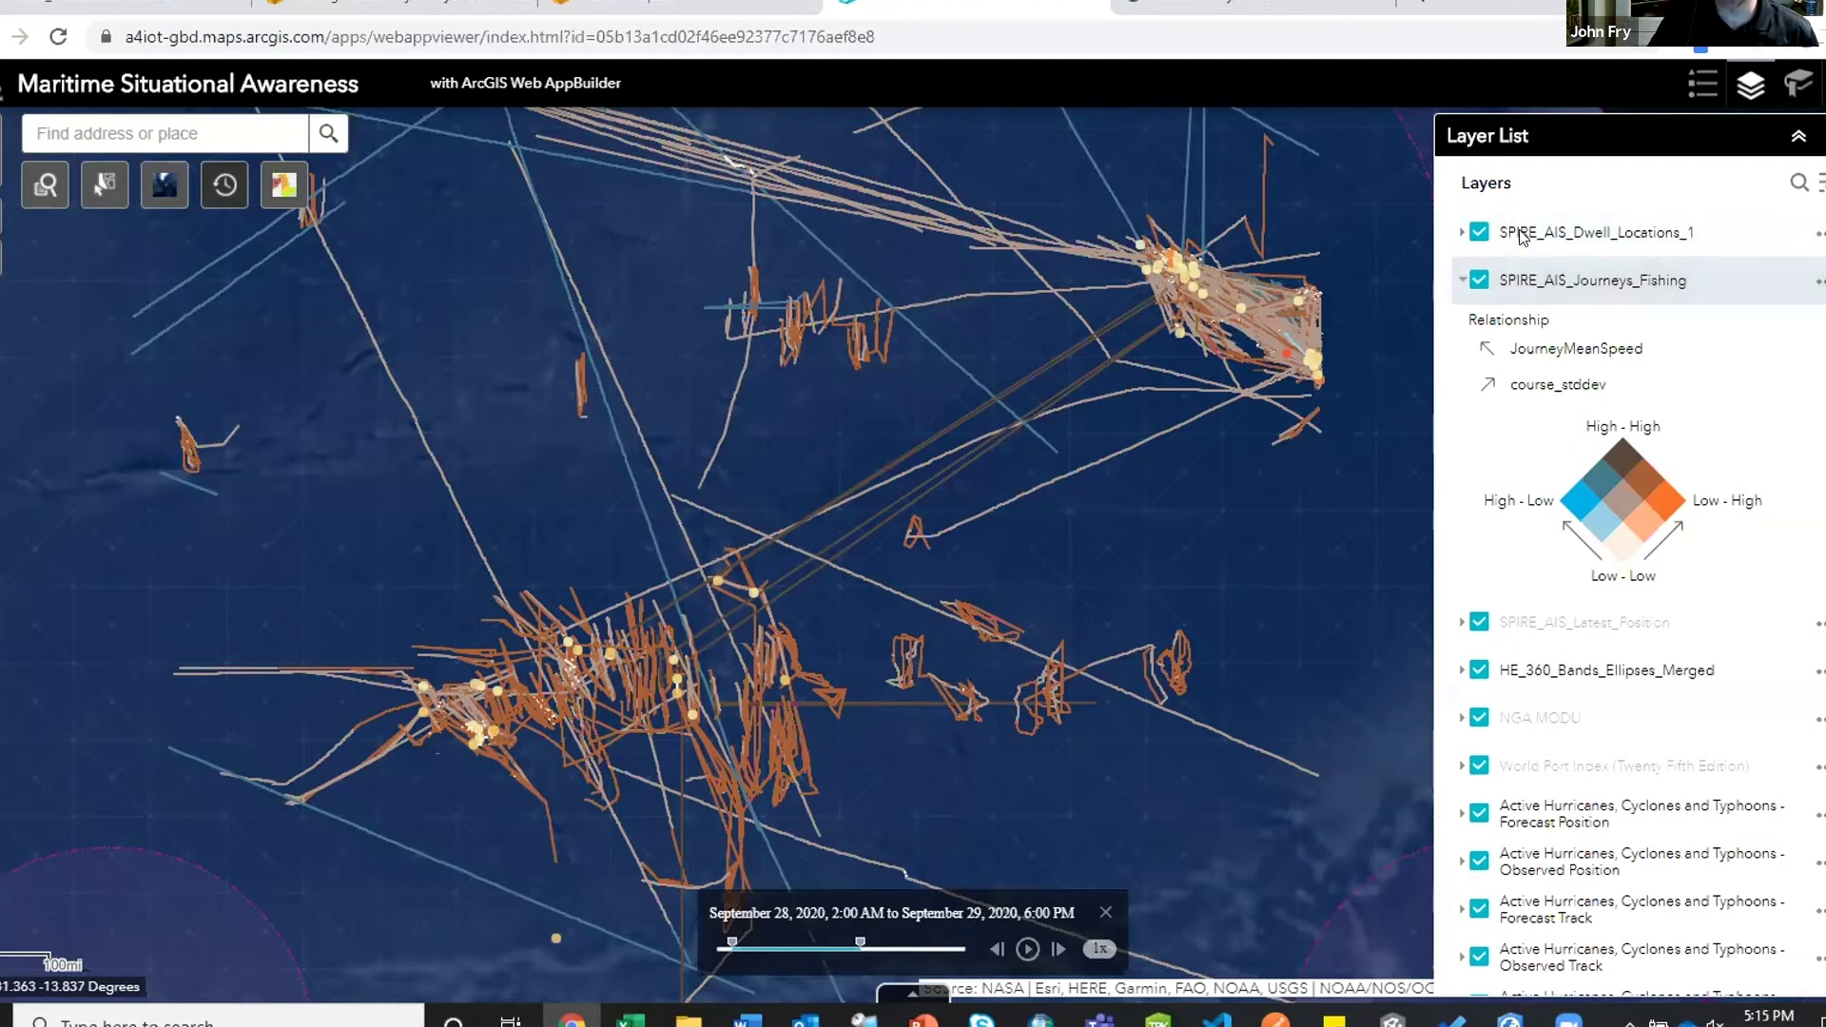
click(1485, 283)
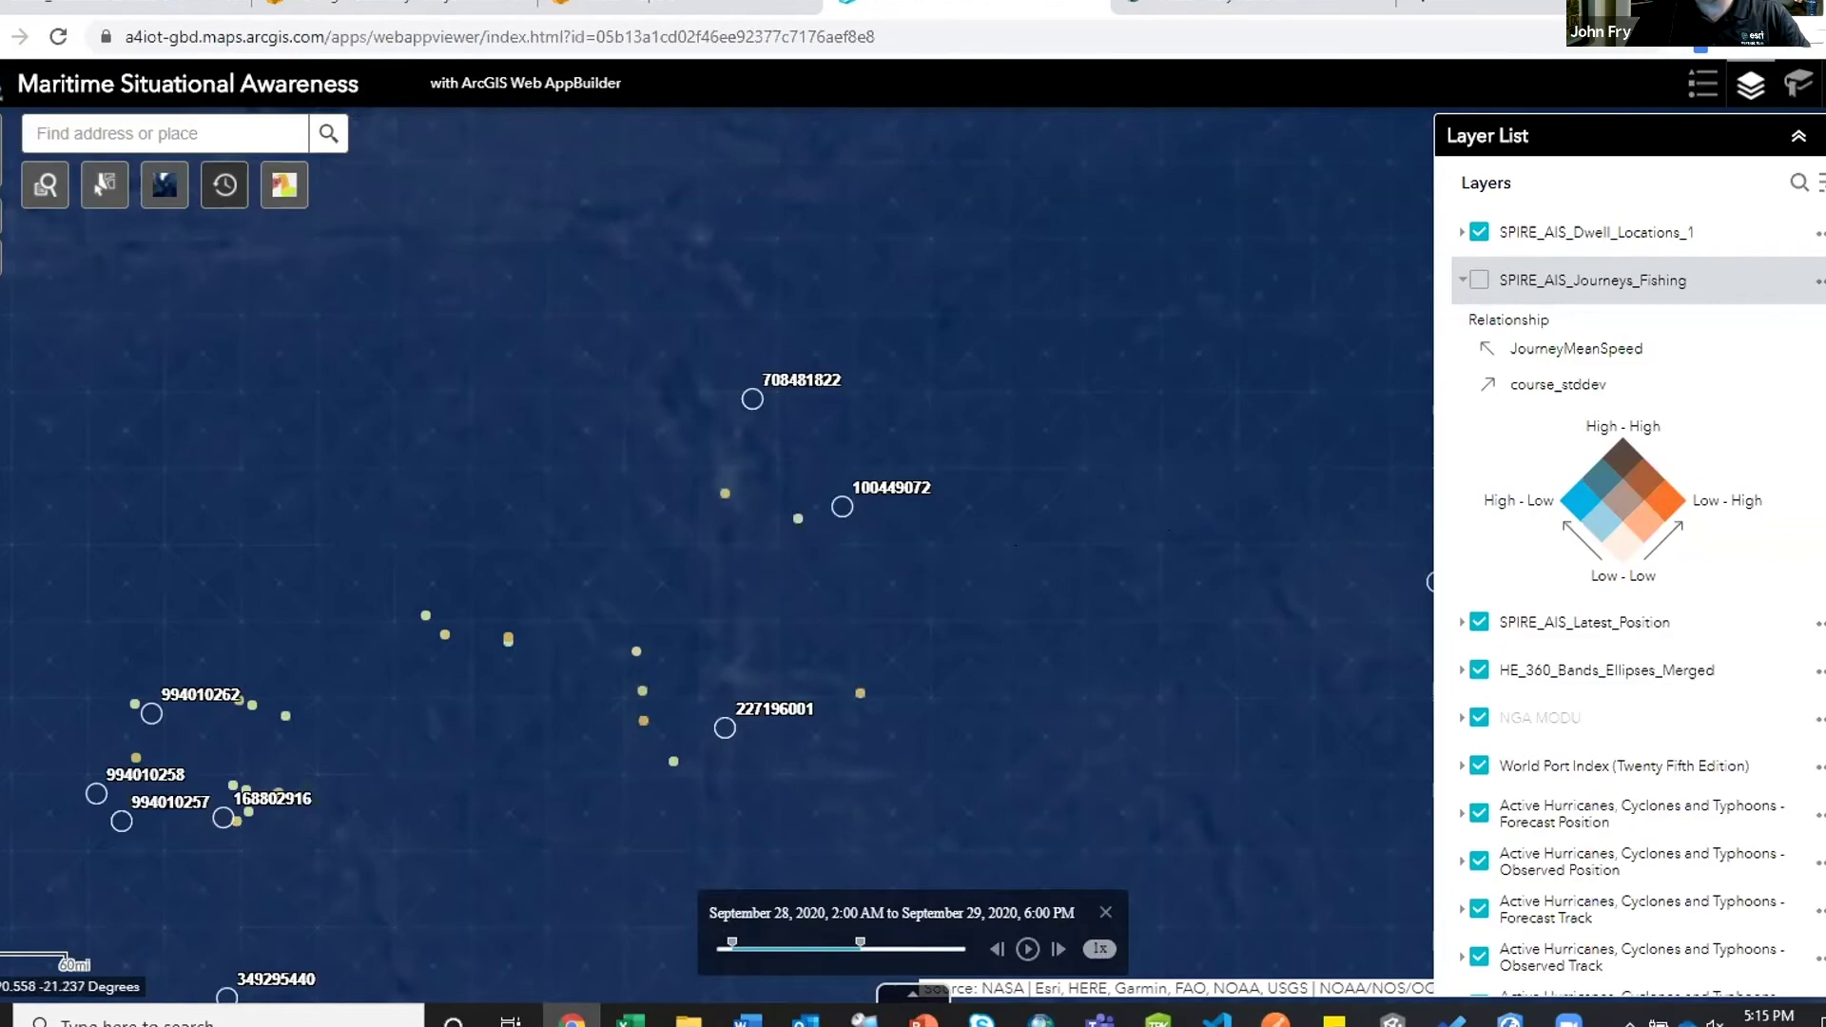
- Switch to the Southern California map in ArcGIS Pro and expand the Analyze Patterns and Find Locations toolsets of the GeoAnalytics Desktop Tools
key(alt+Tab)
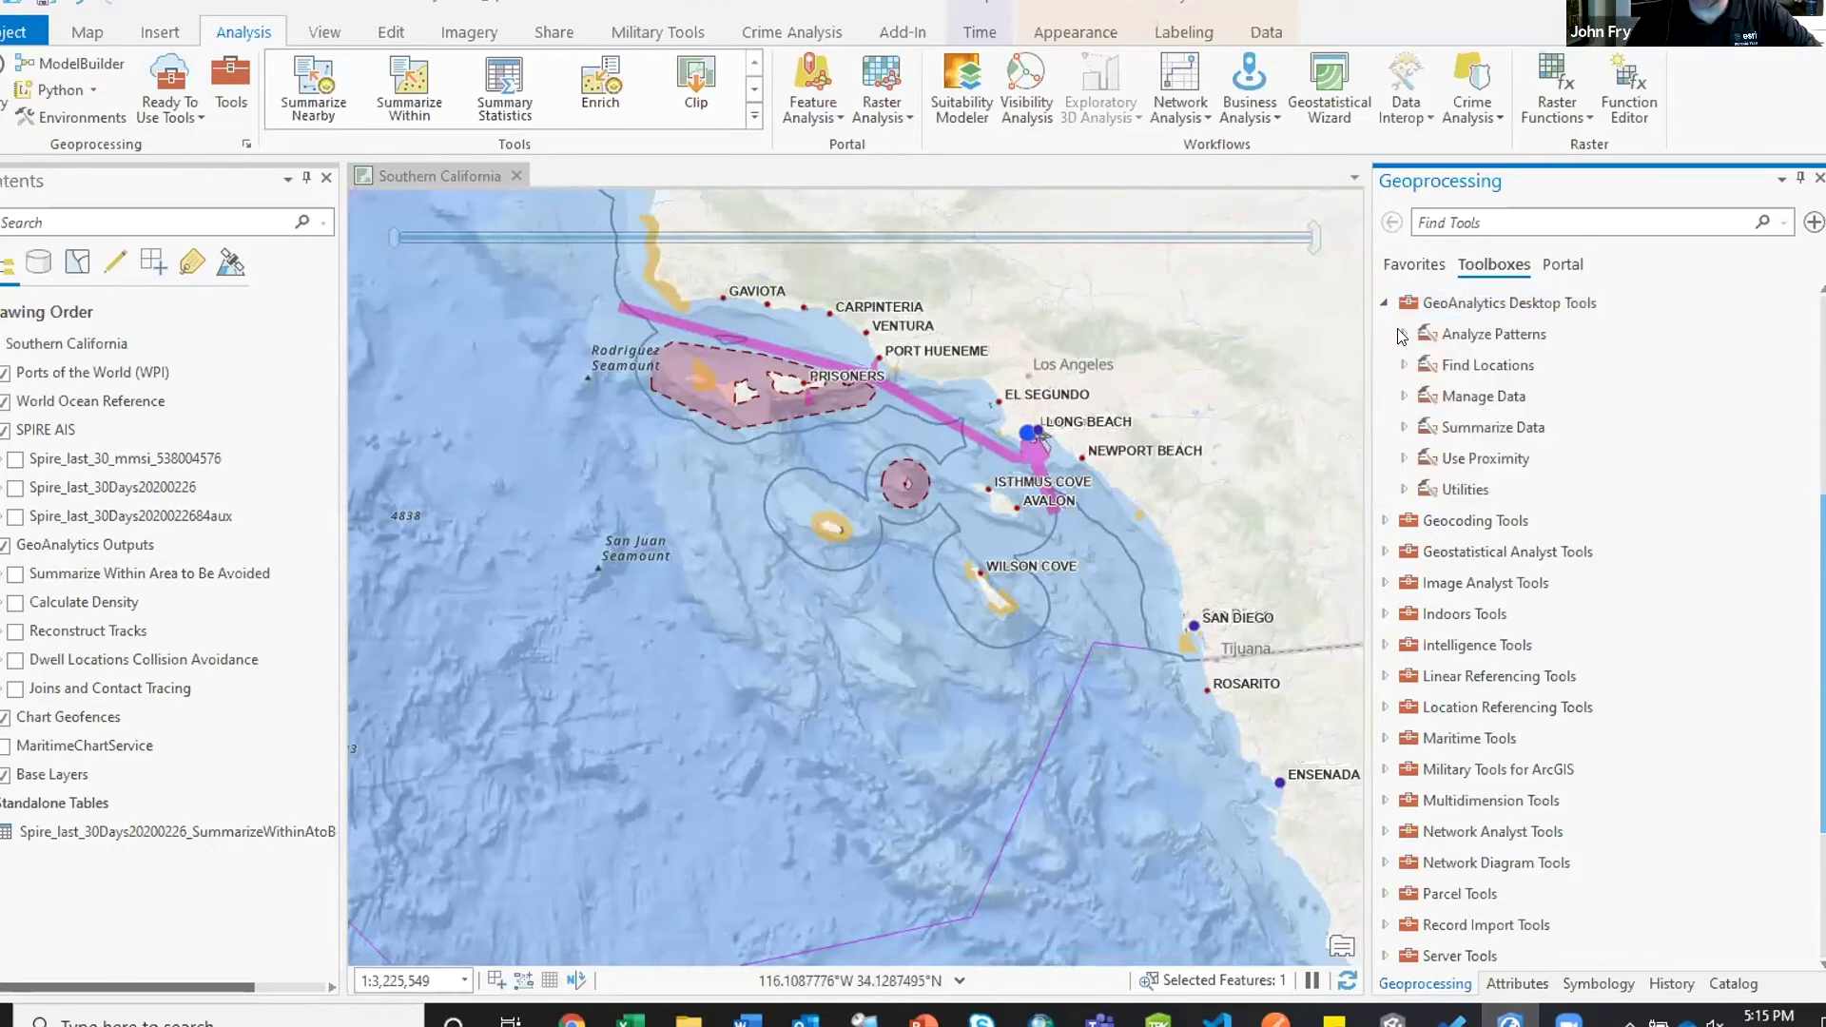
click(1402, 335)
click(1404, 520)
scroll(1414, 552, down, 1)
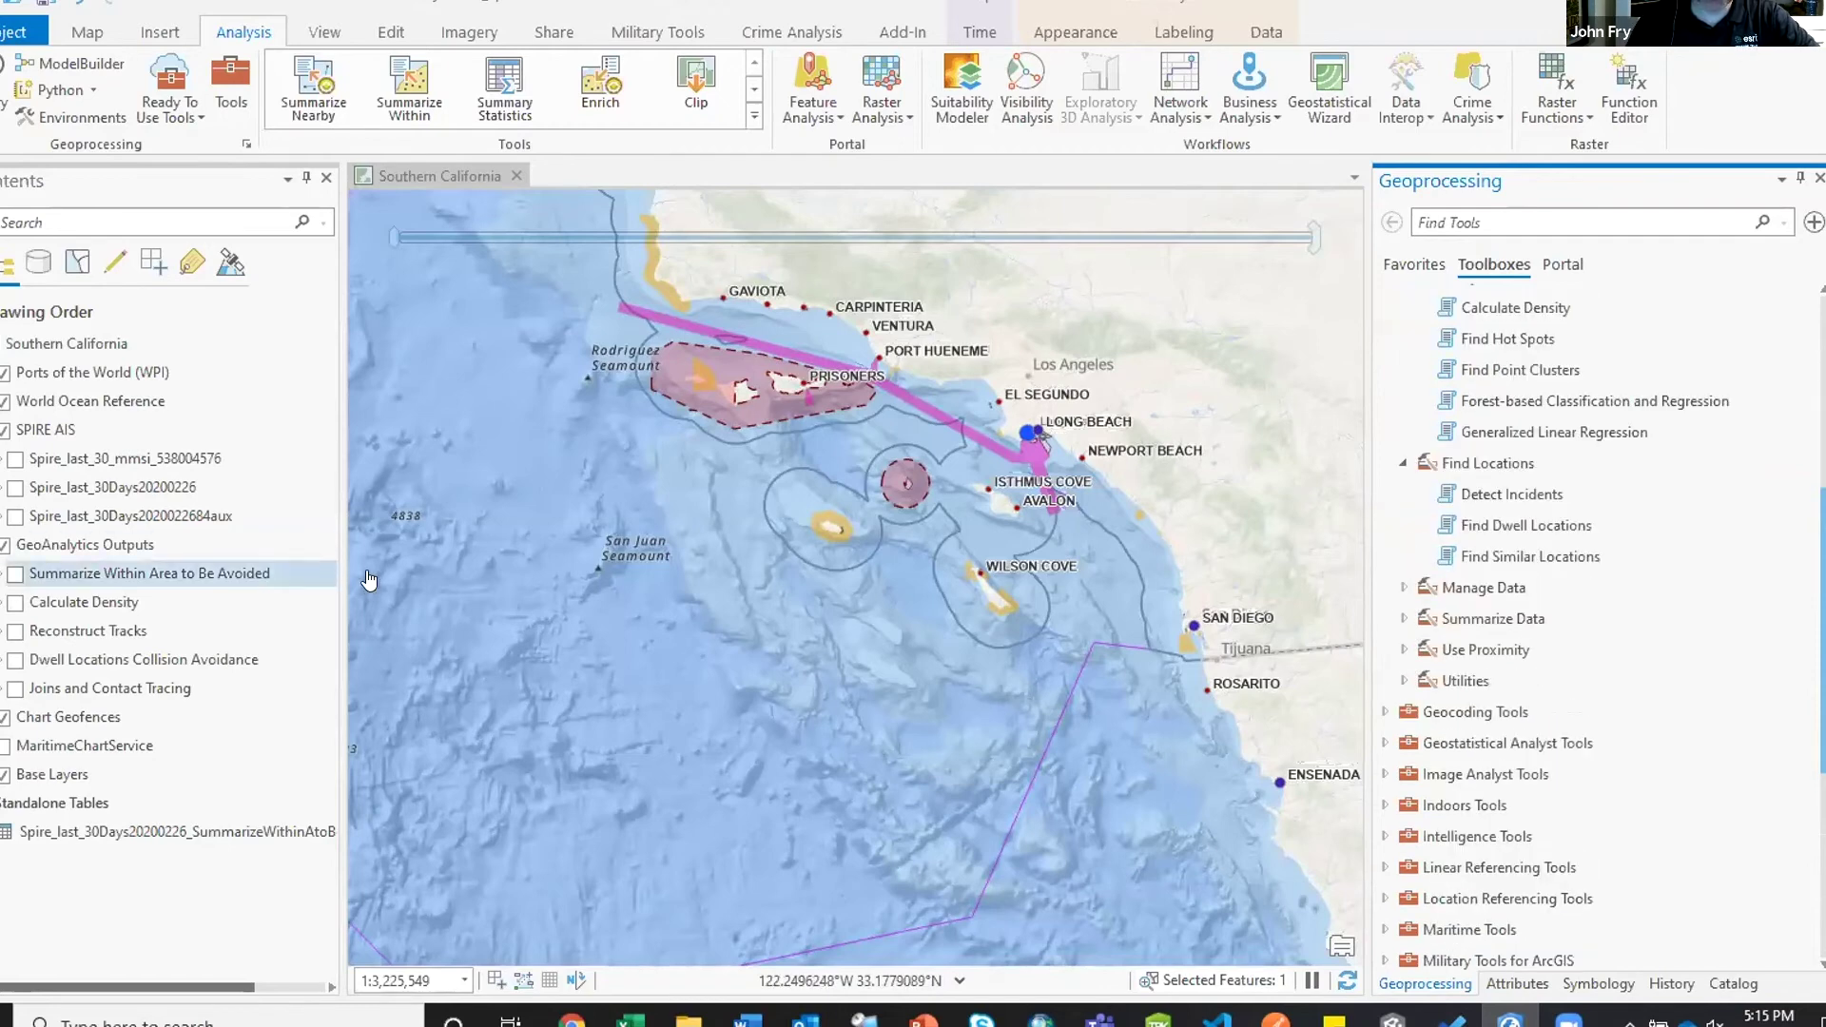
click(16, 516)
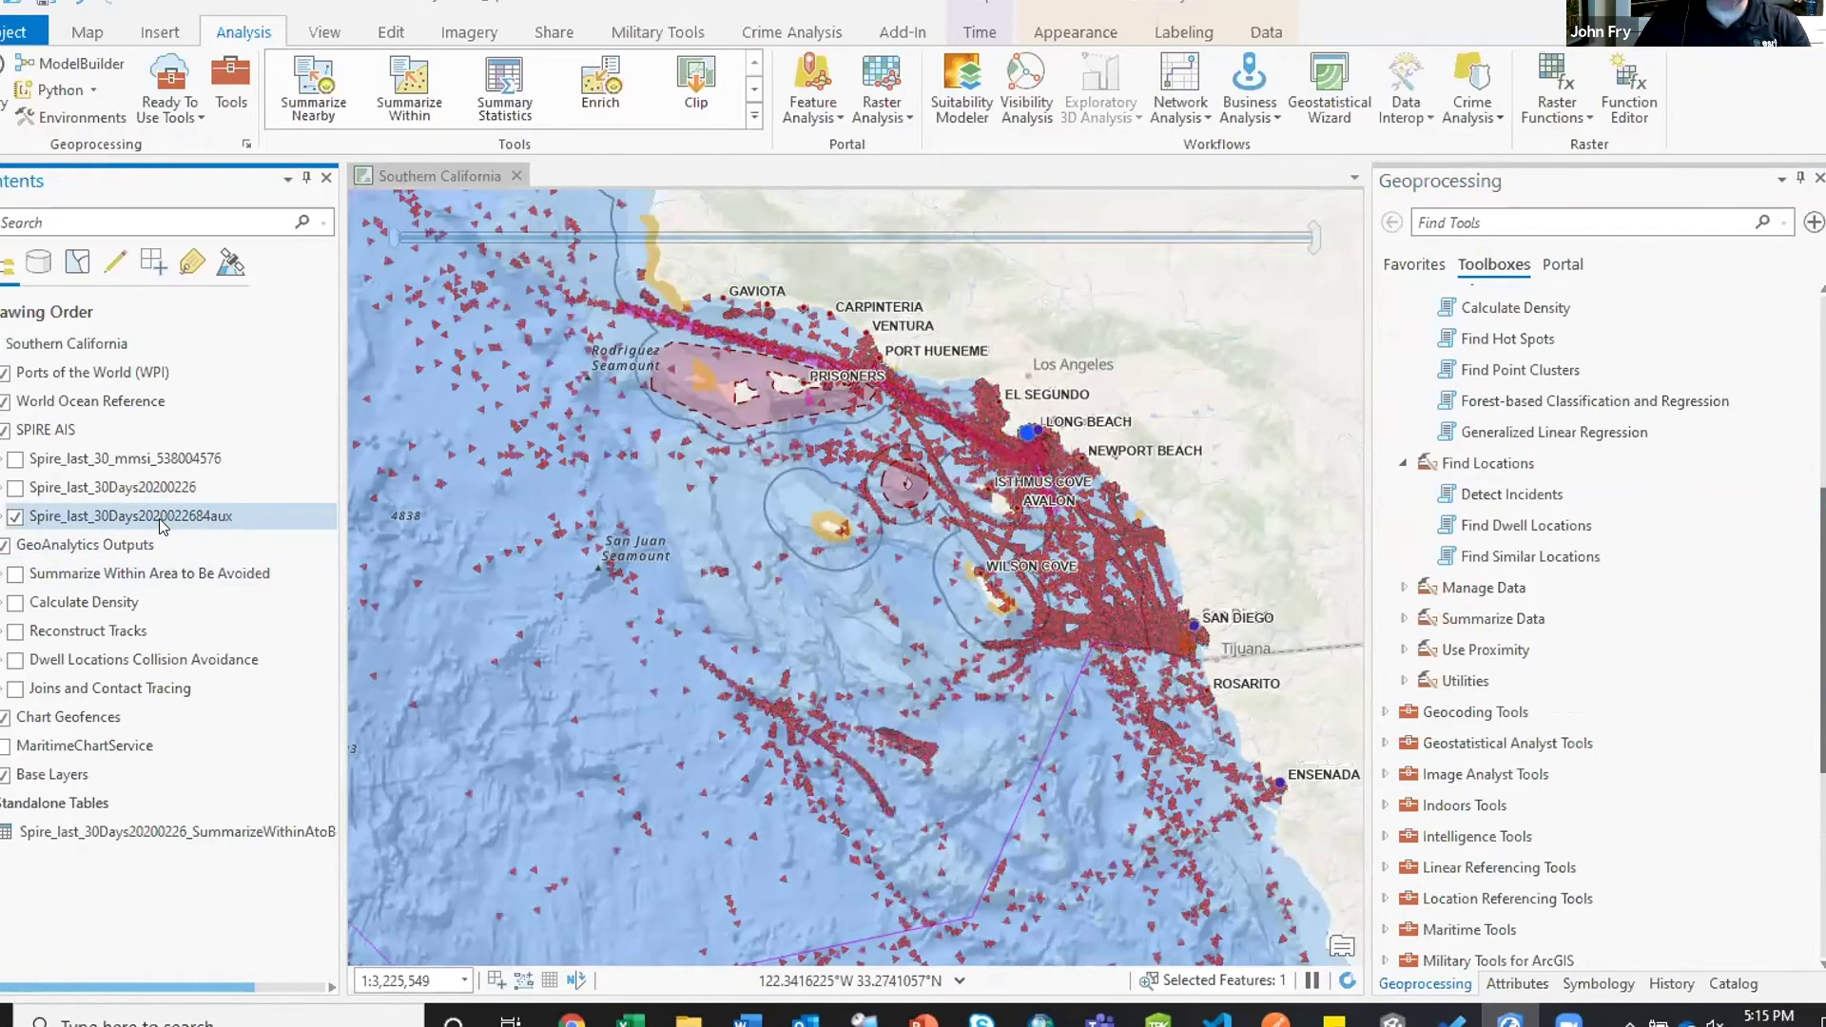
click(12, 520)
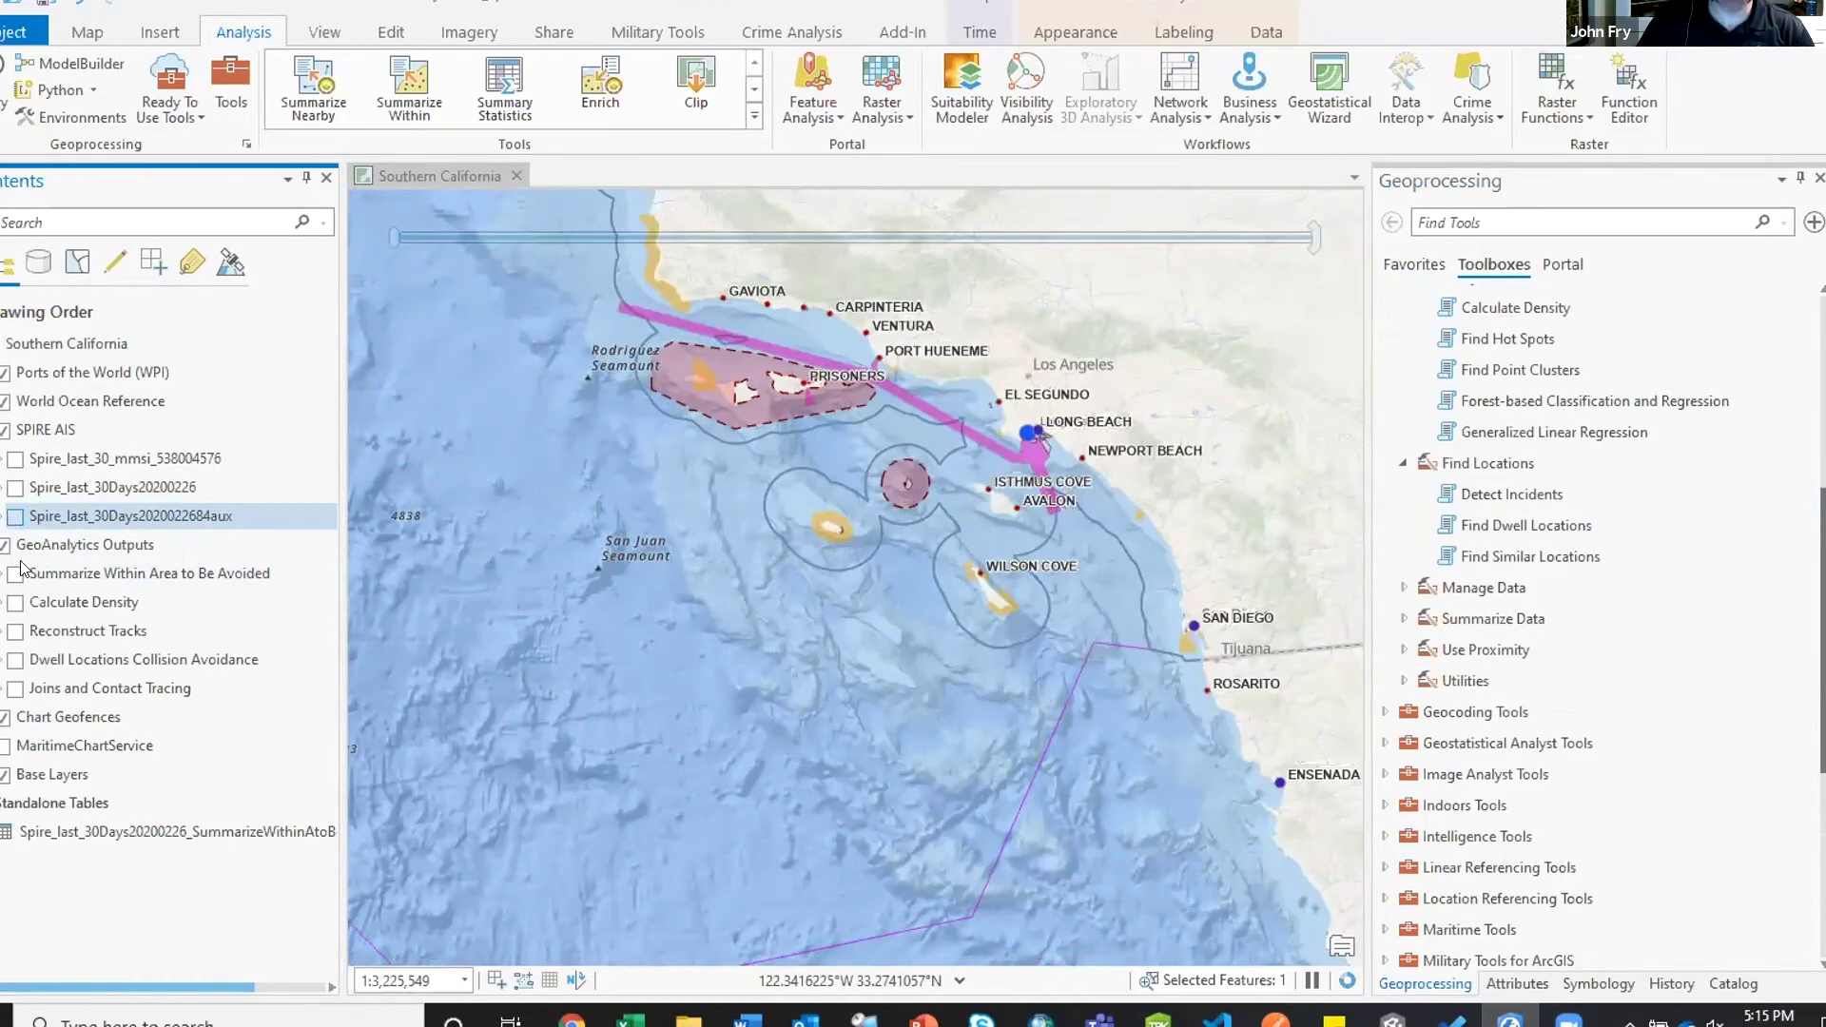
click(16, 575)
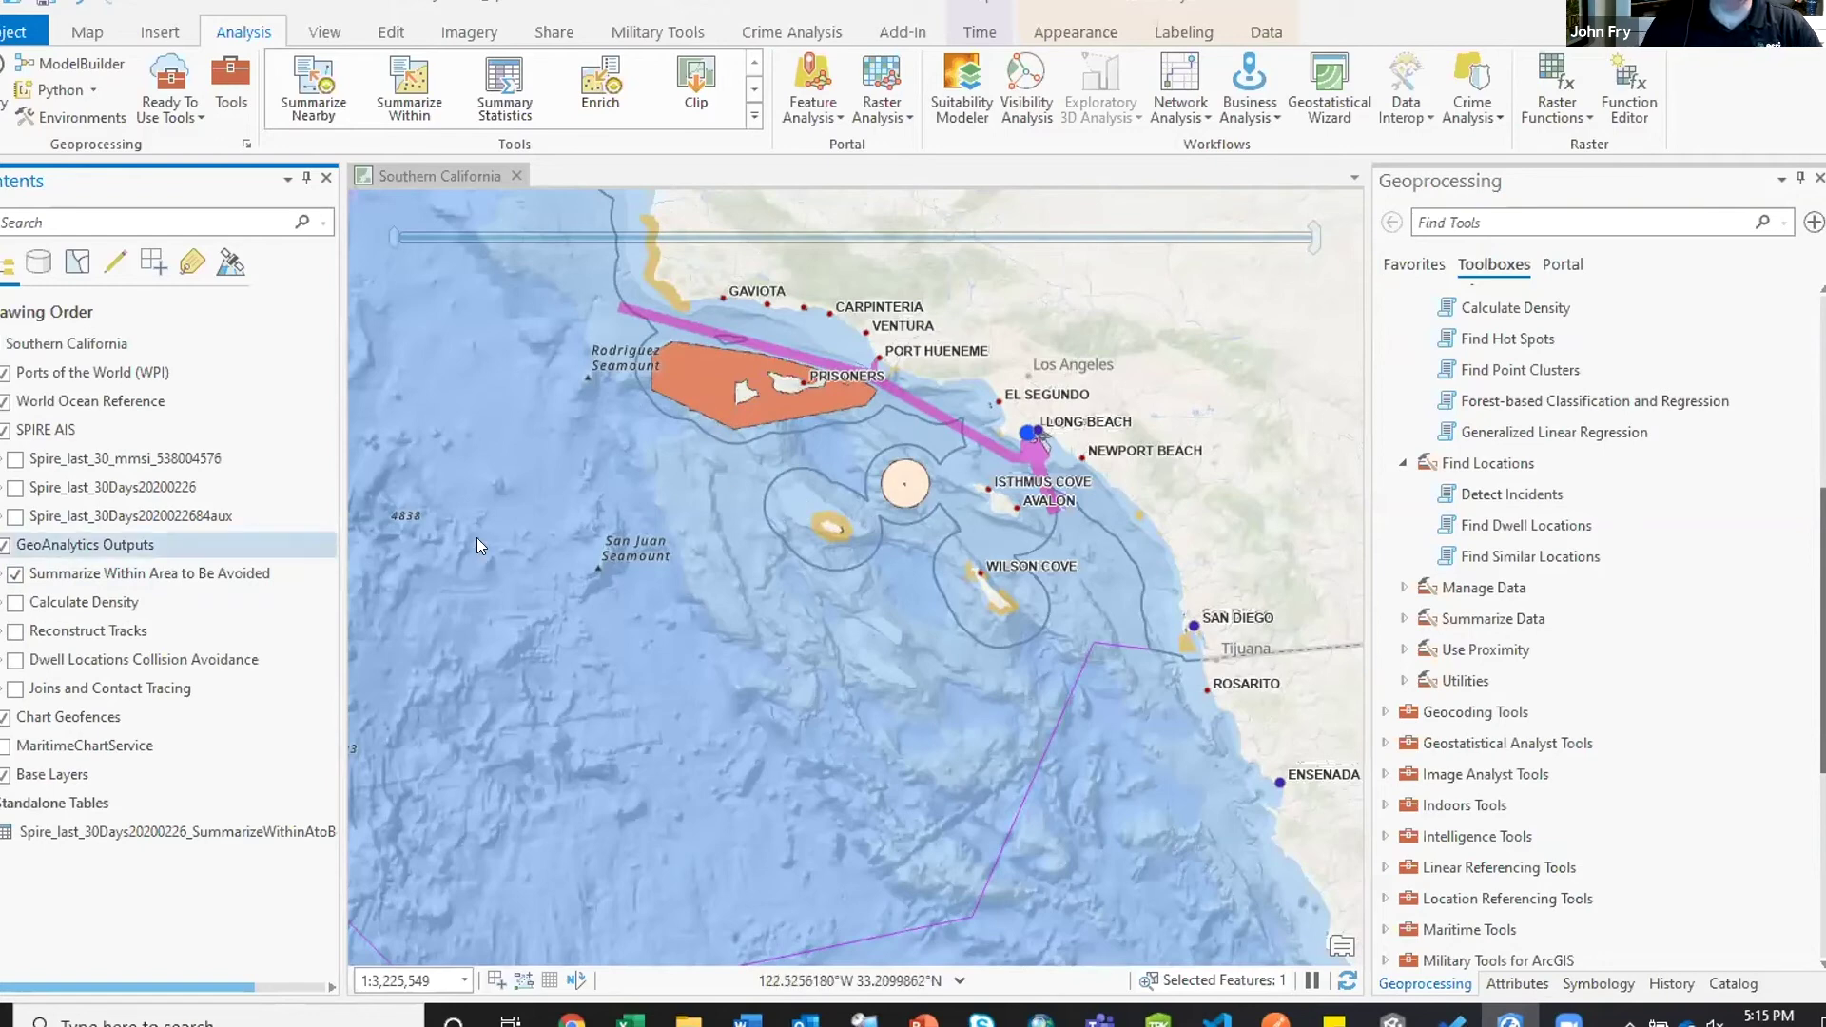
click(16, 575)
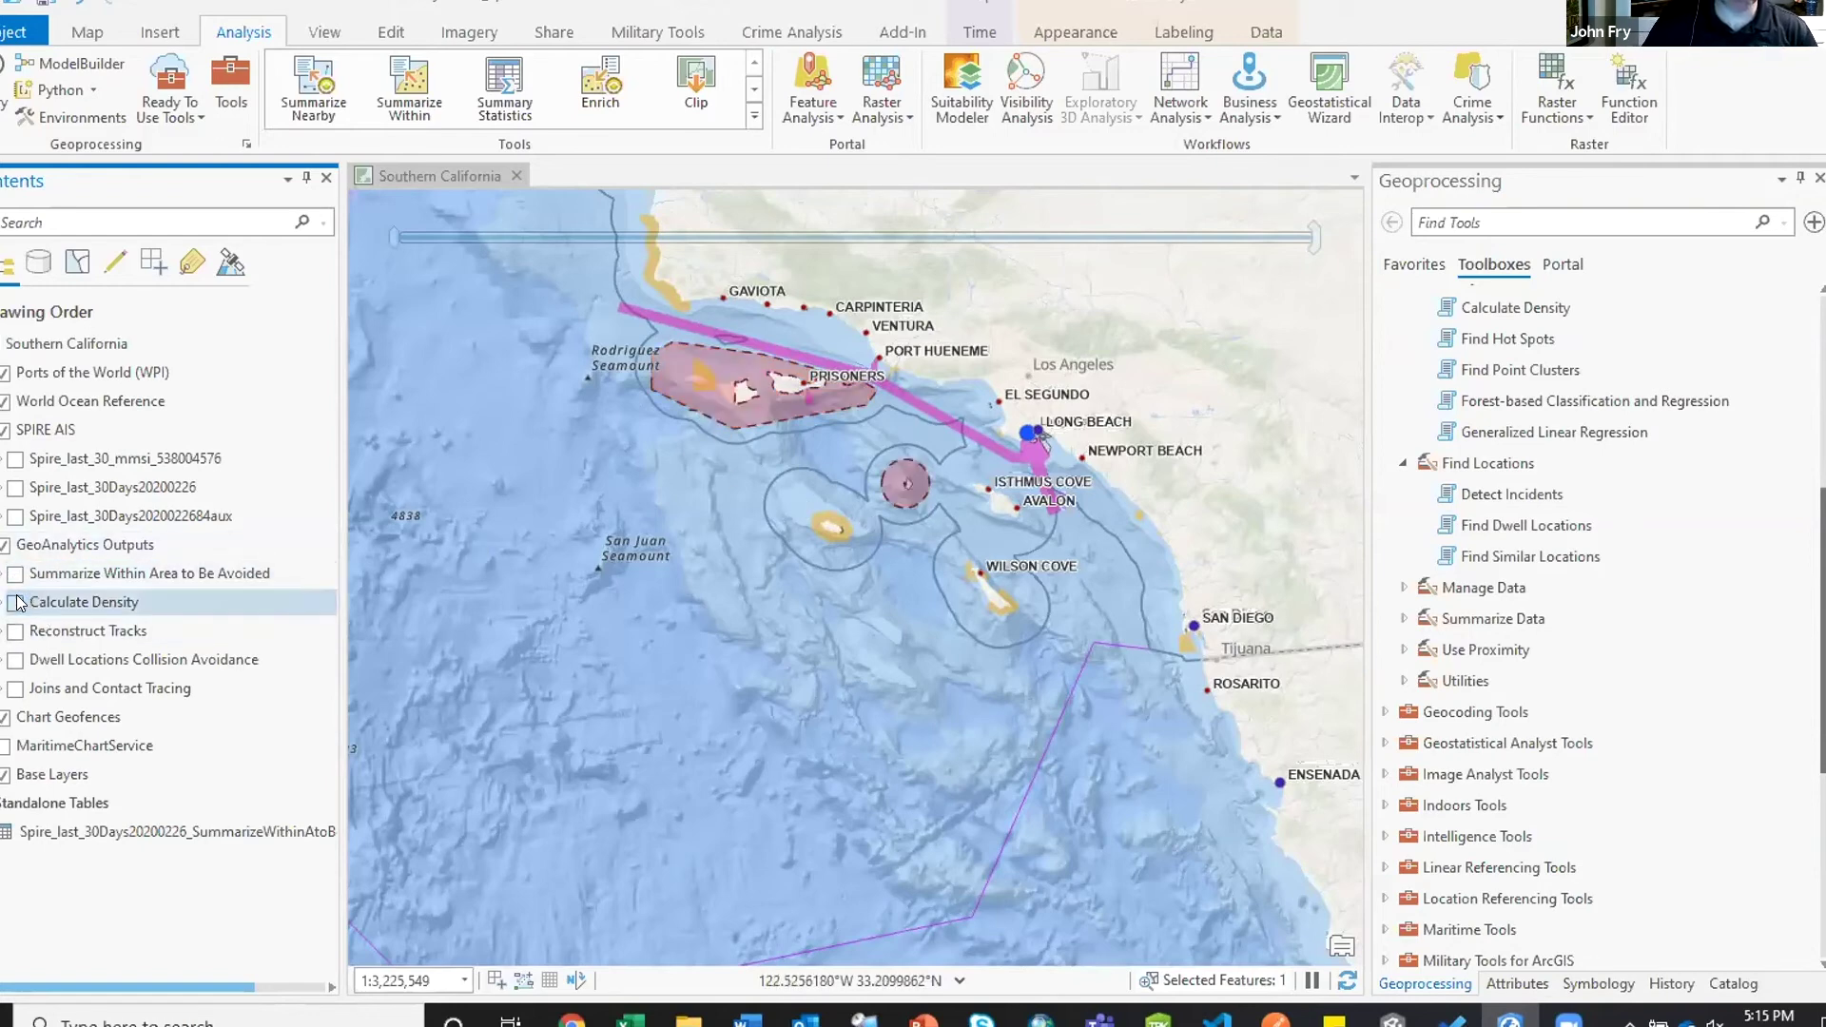
- View the Calculate Density and Reconstruct Tracks outputs on the Southern California map, hiding each after viewing
click(16, 605)
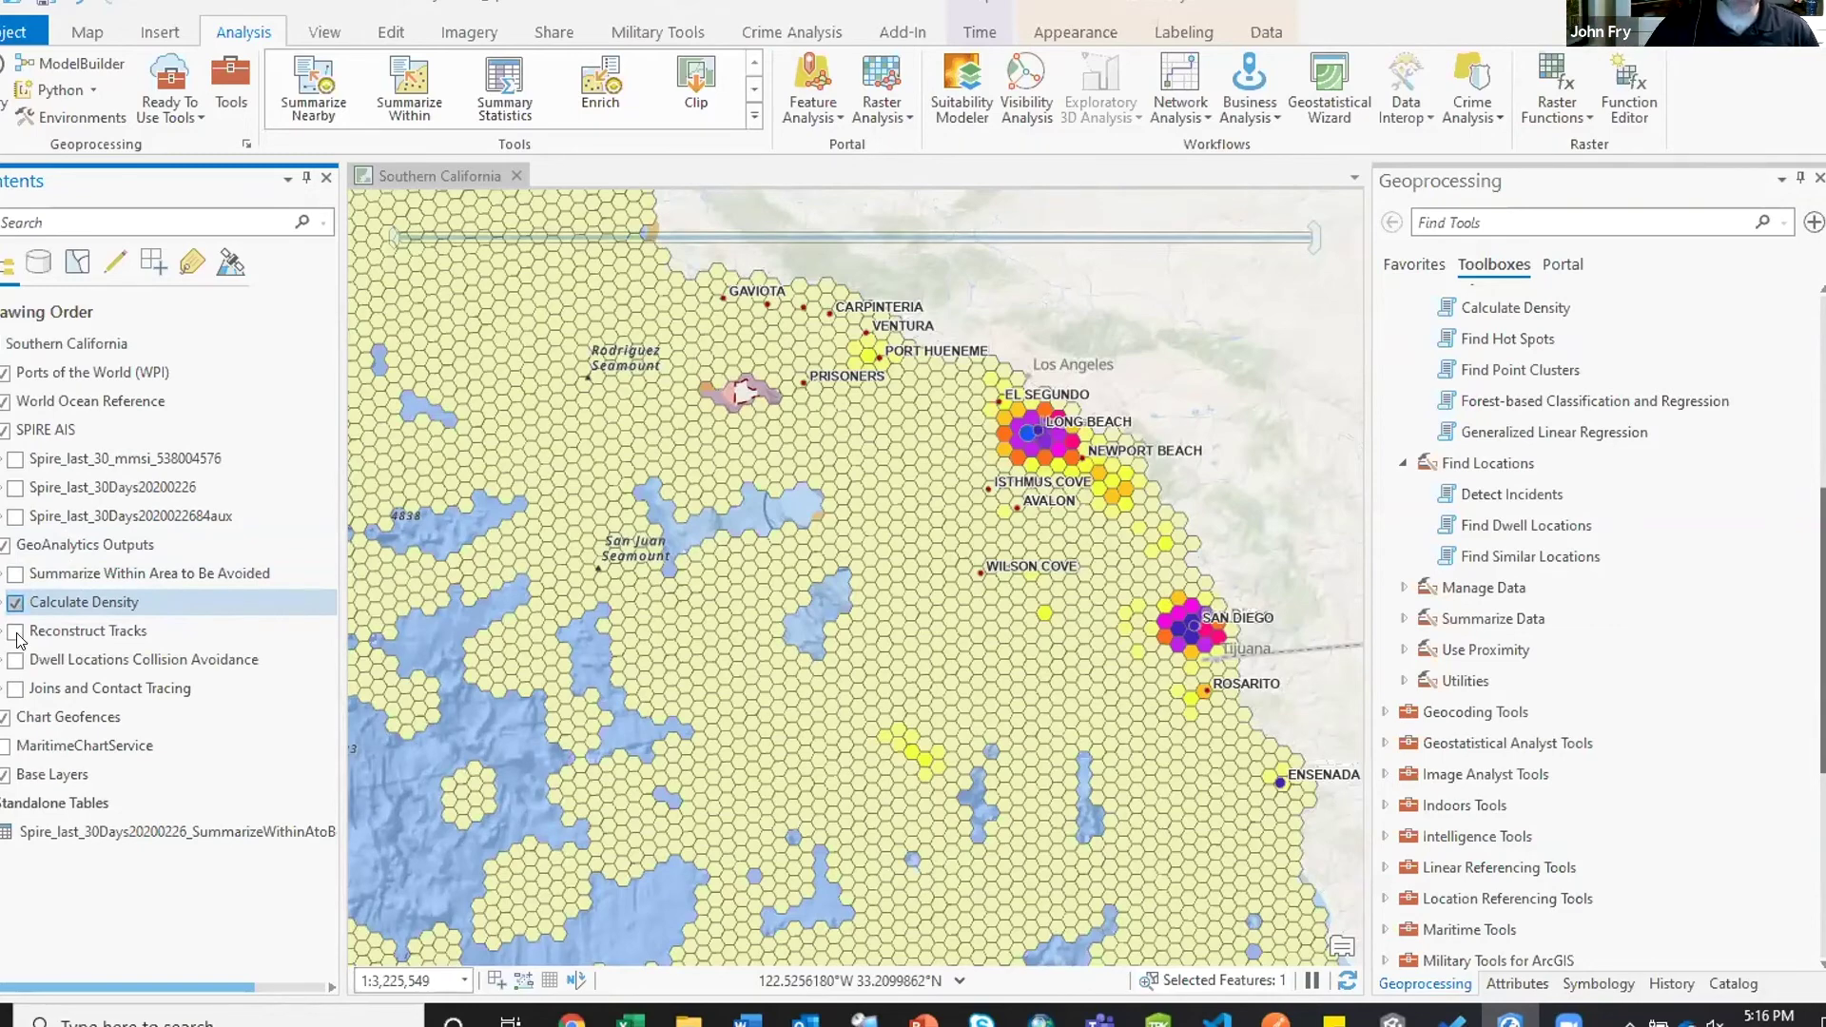
click(16, 633)
click(17, 631)
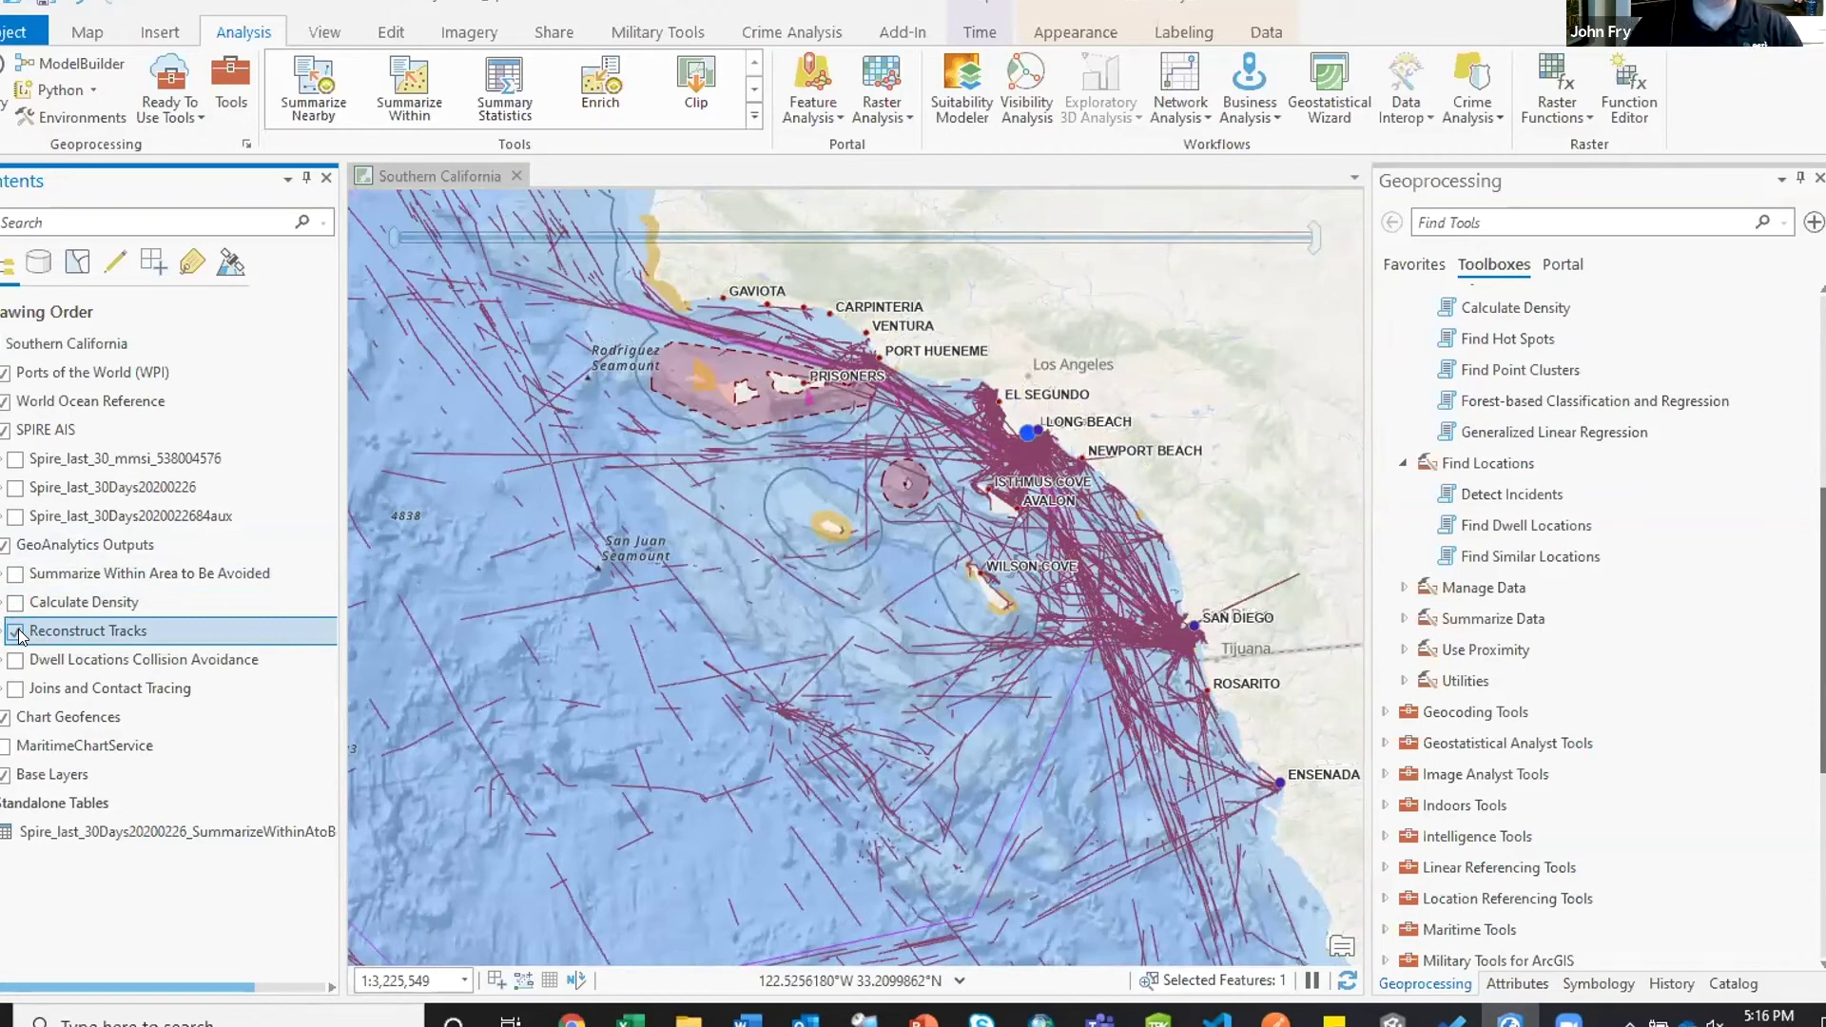
click(16, 631)
- Display the Dwell Locations Collision Avoidance output, inspect it close up around the Los Angeles and Long Beach anchorages, and hide it again
click(16, 659)
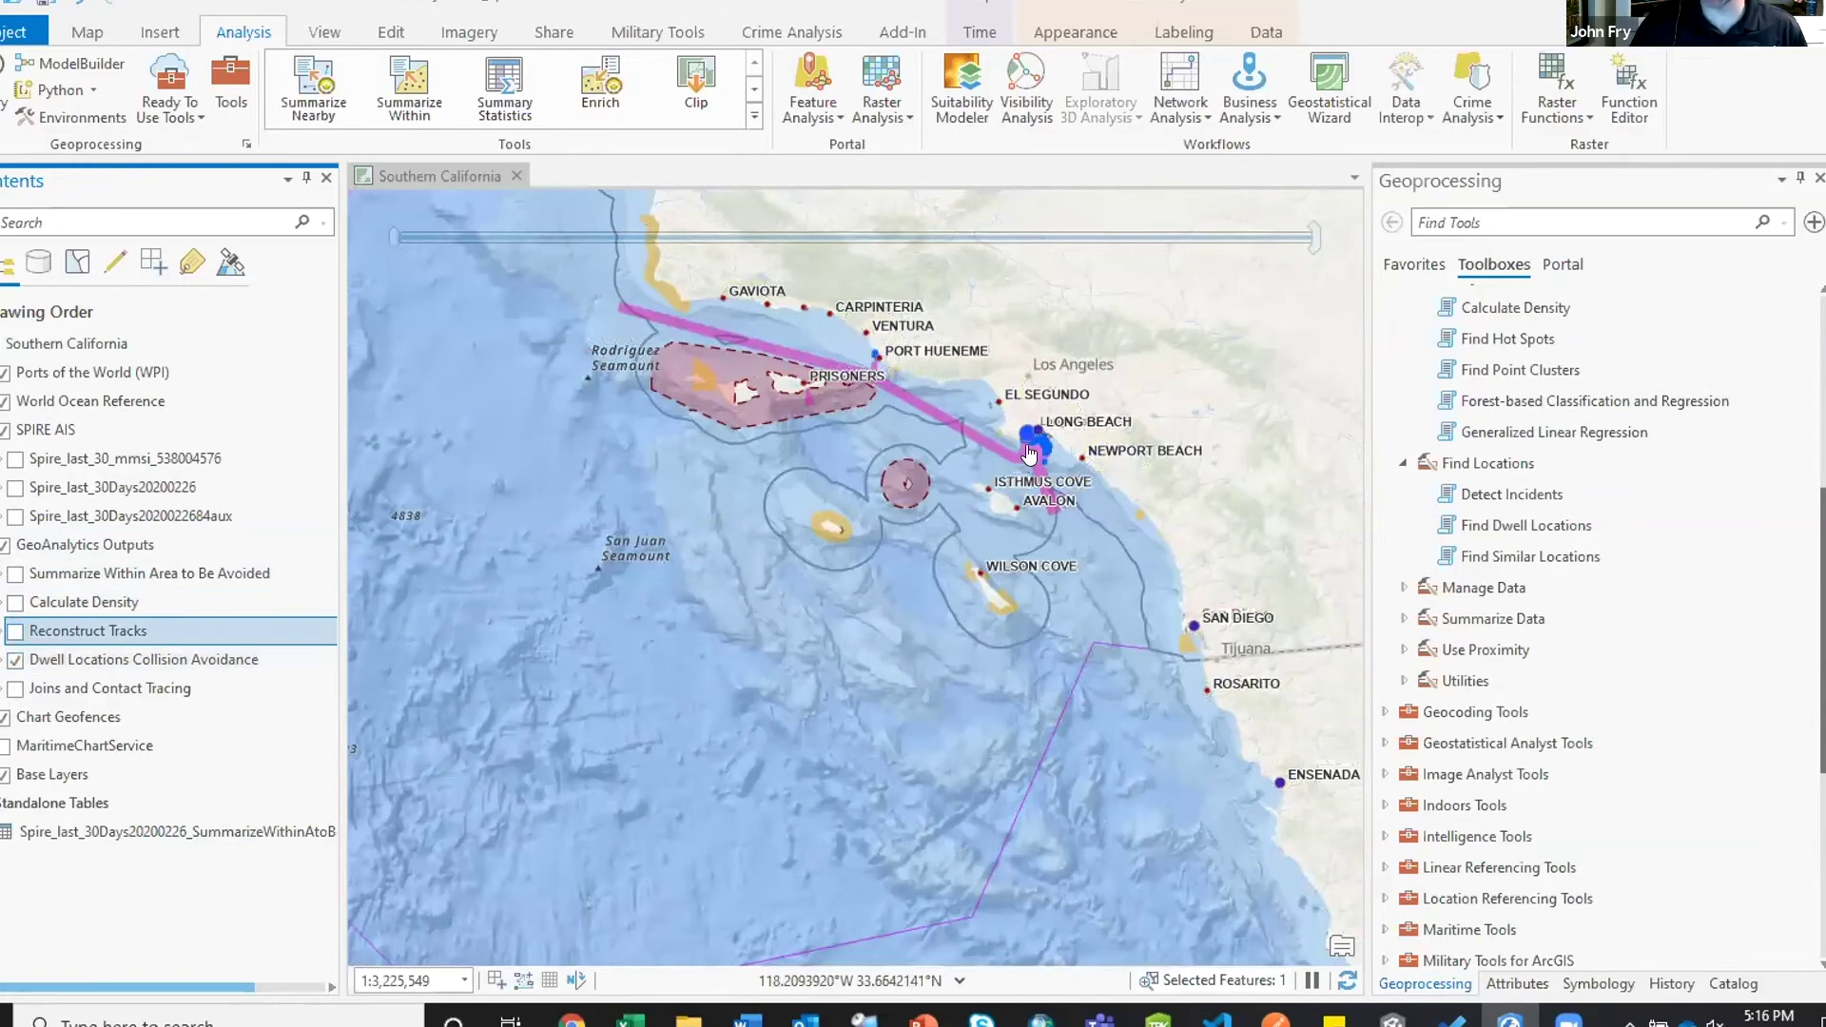
scroll(1030, 453, up, 3)
scroll(1105, 464, up, 2)
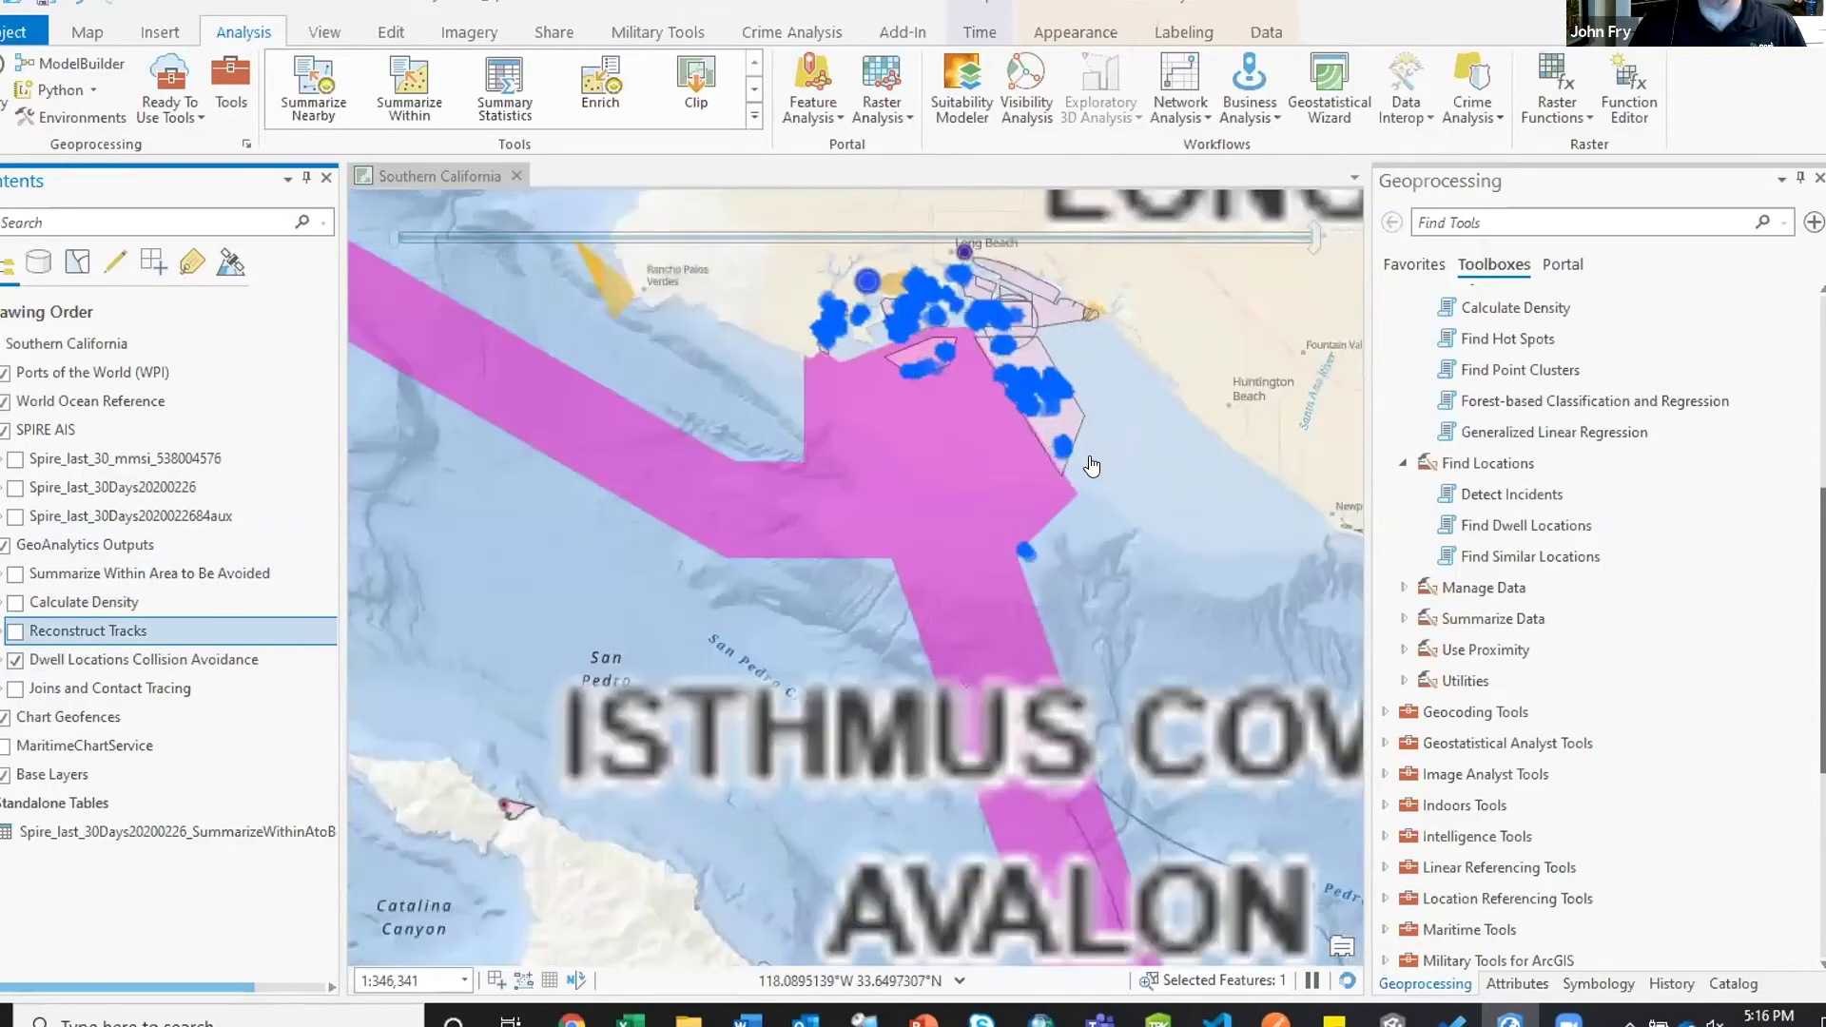
scroll(1076, 432, up, 1)
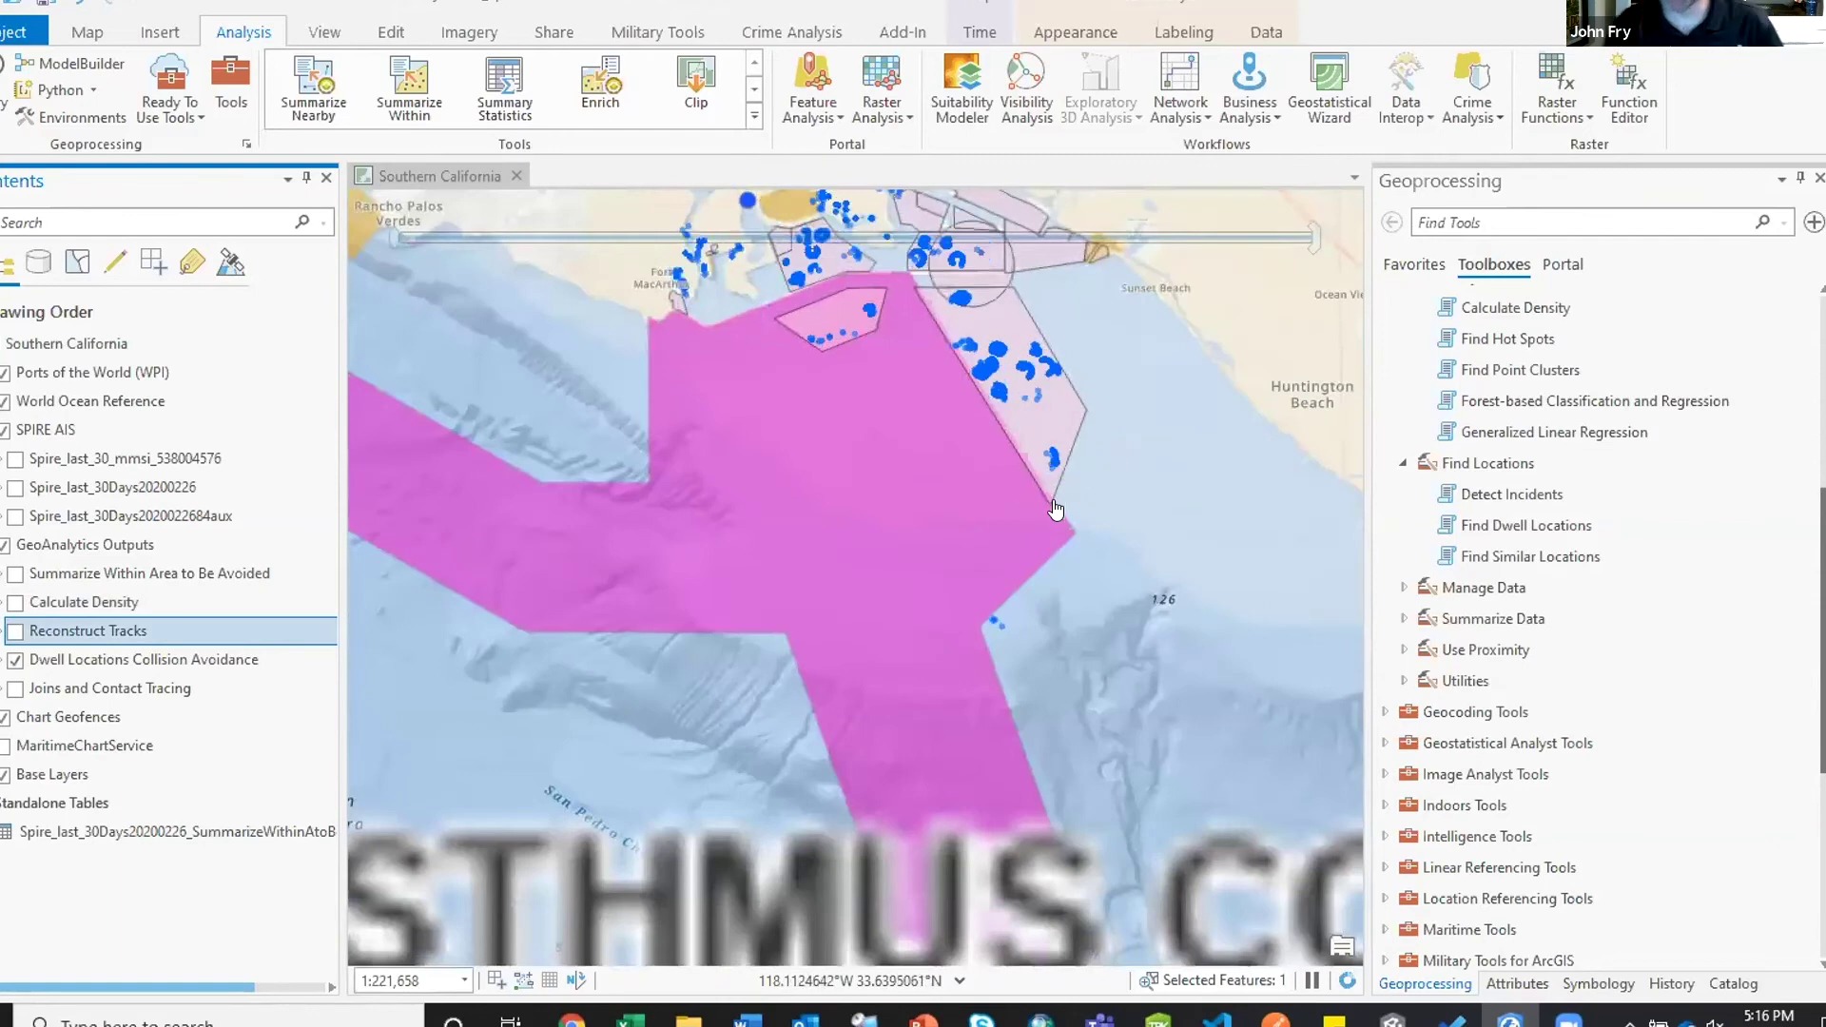
drag(1114, 457, 1139, 579)
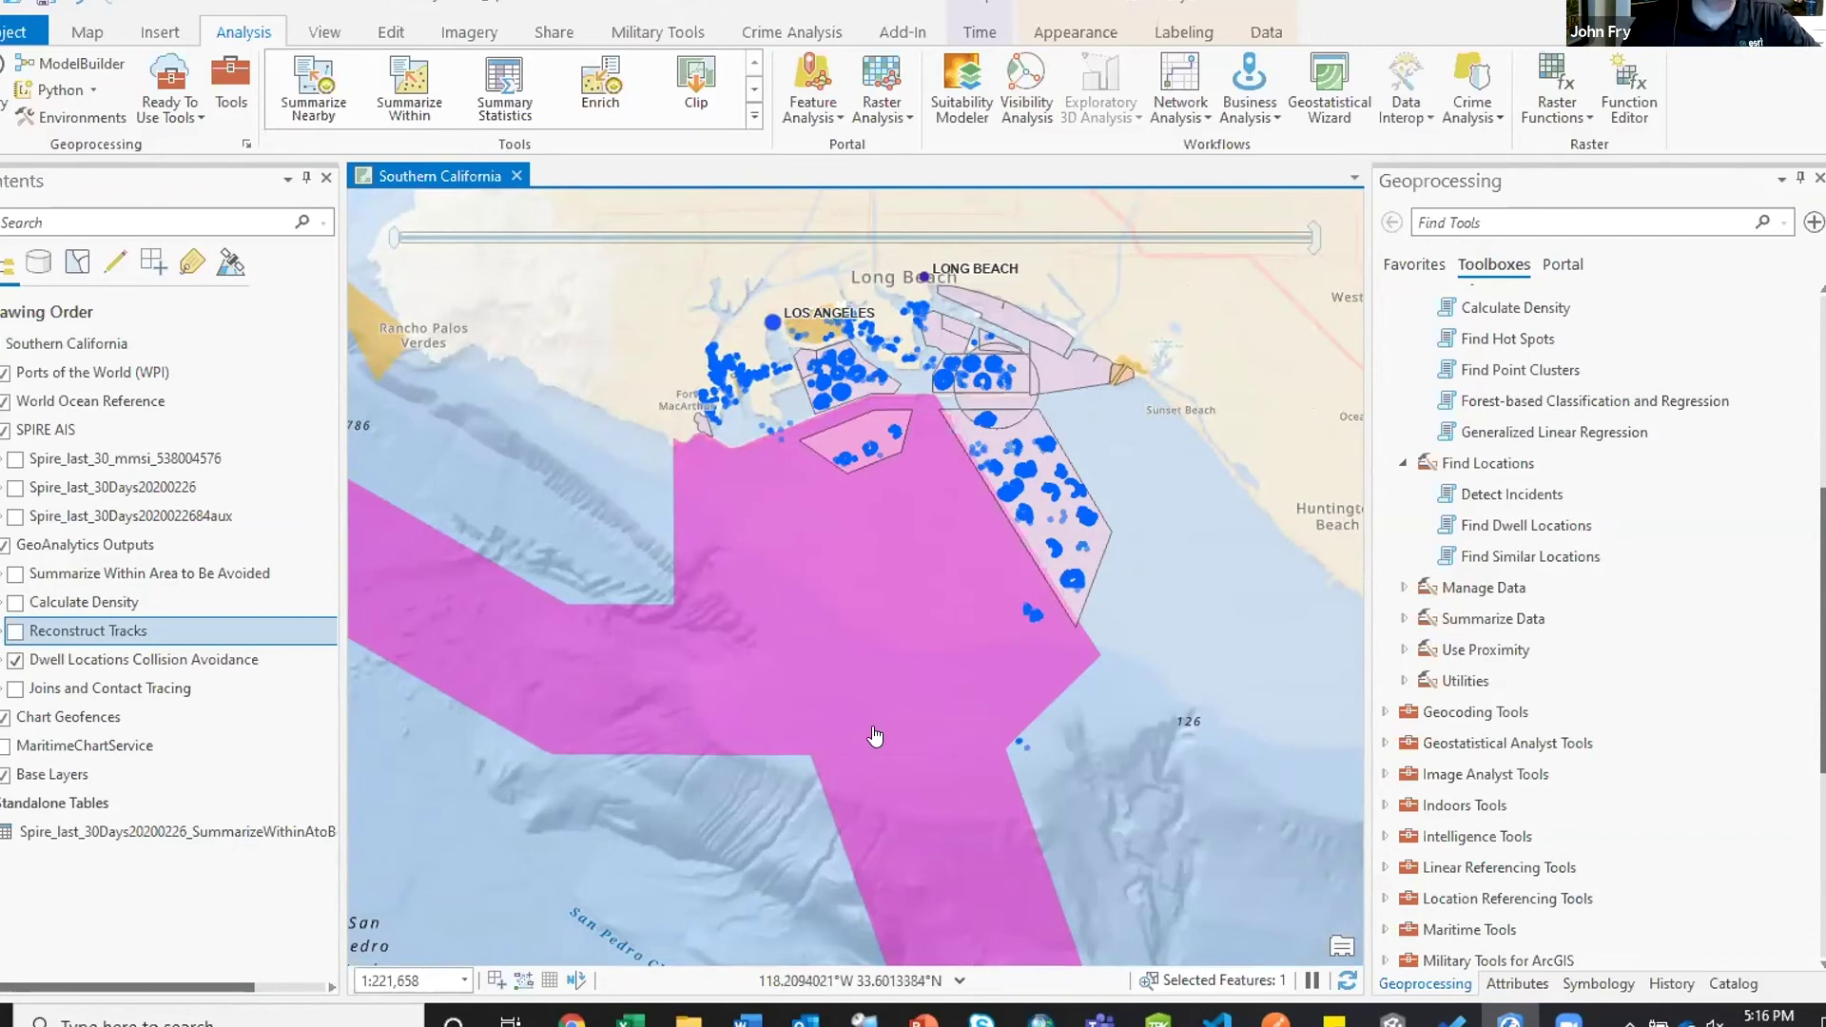
click(15, 659)
- Turn on the Joins and Contact Tracing group over the wider Southern California waters and expand it to list its layers
click(15, 688)
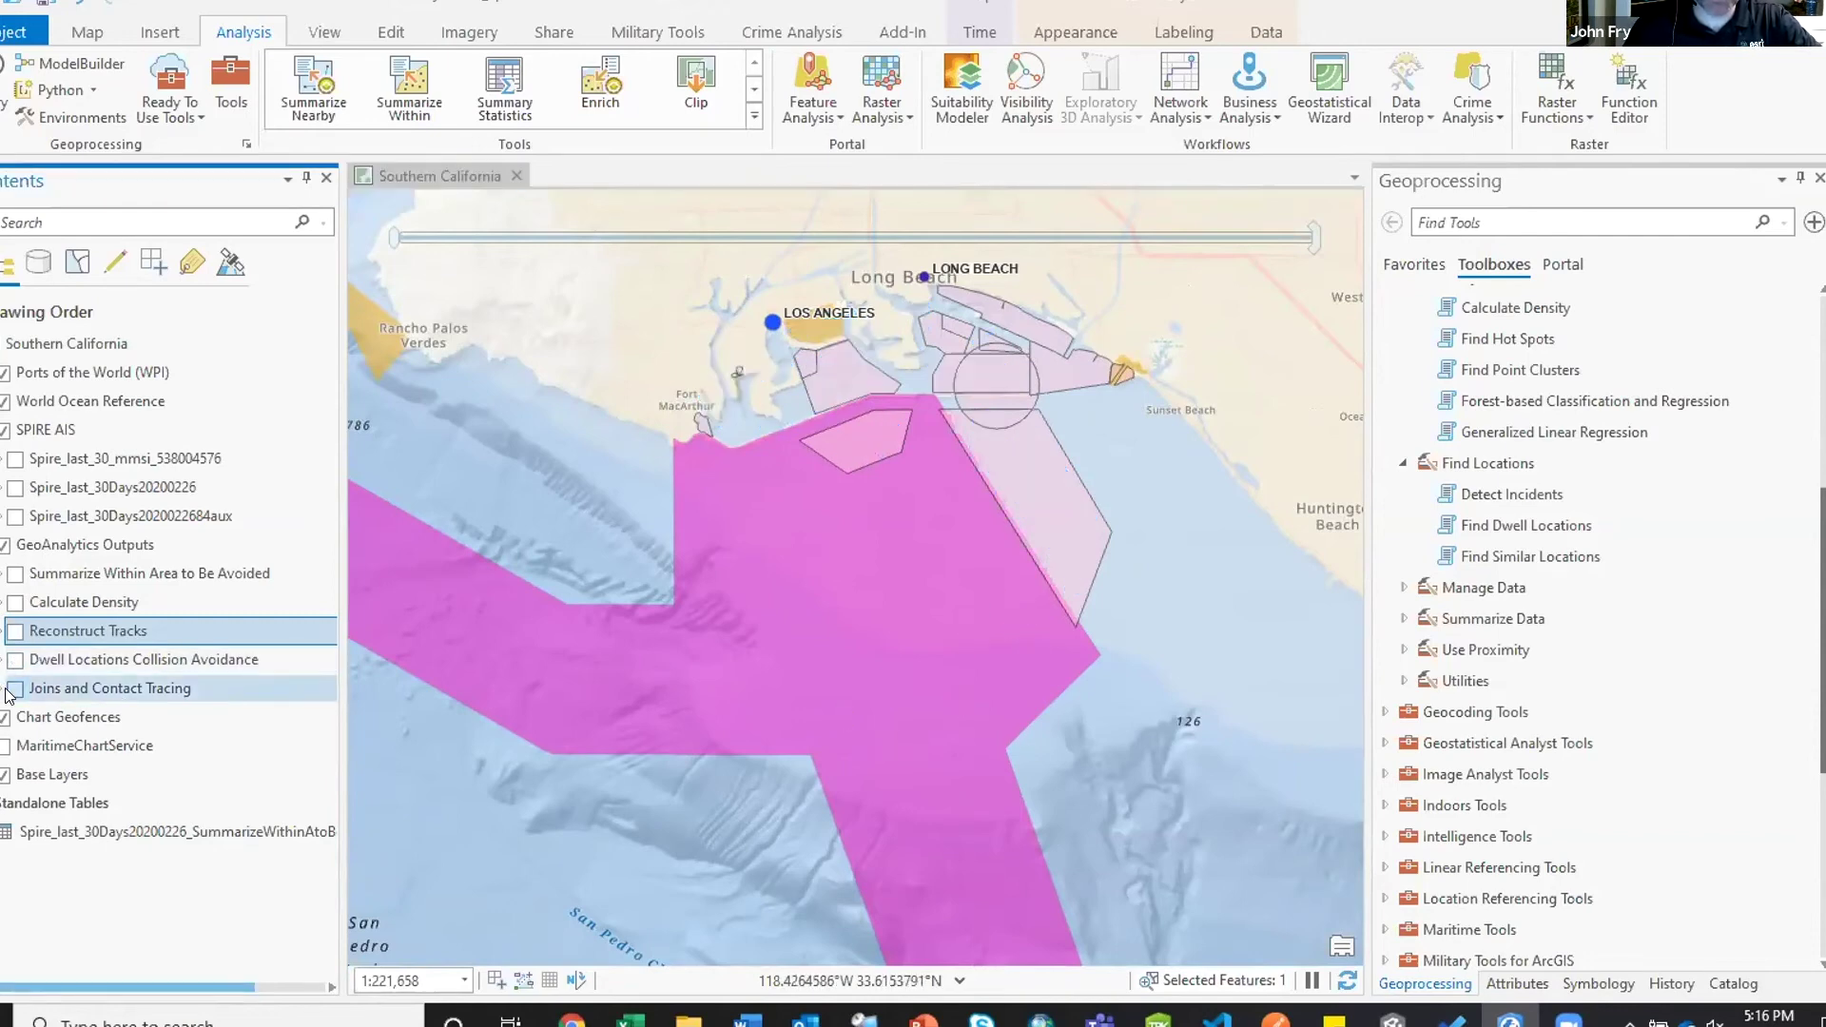
scroll(588, 845, down, 3)
scroll(738, 740, down, 2)
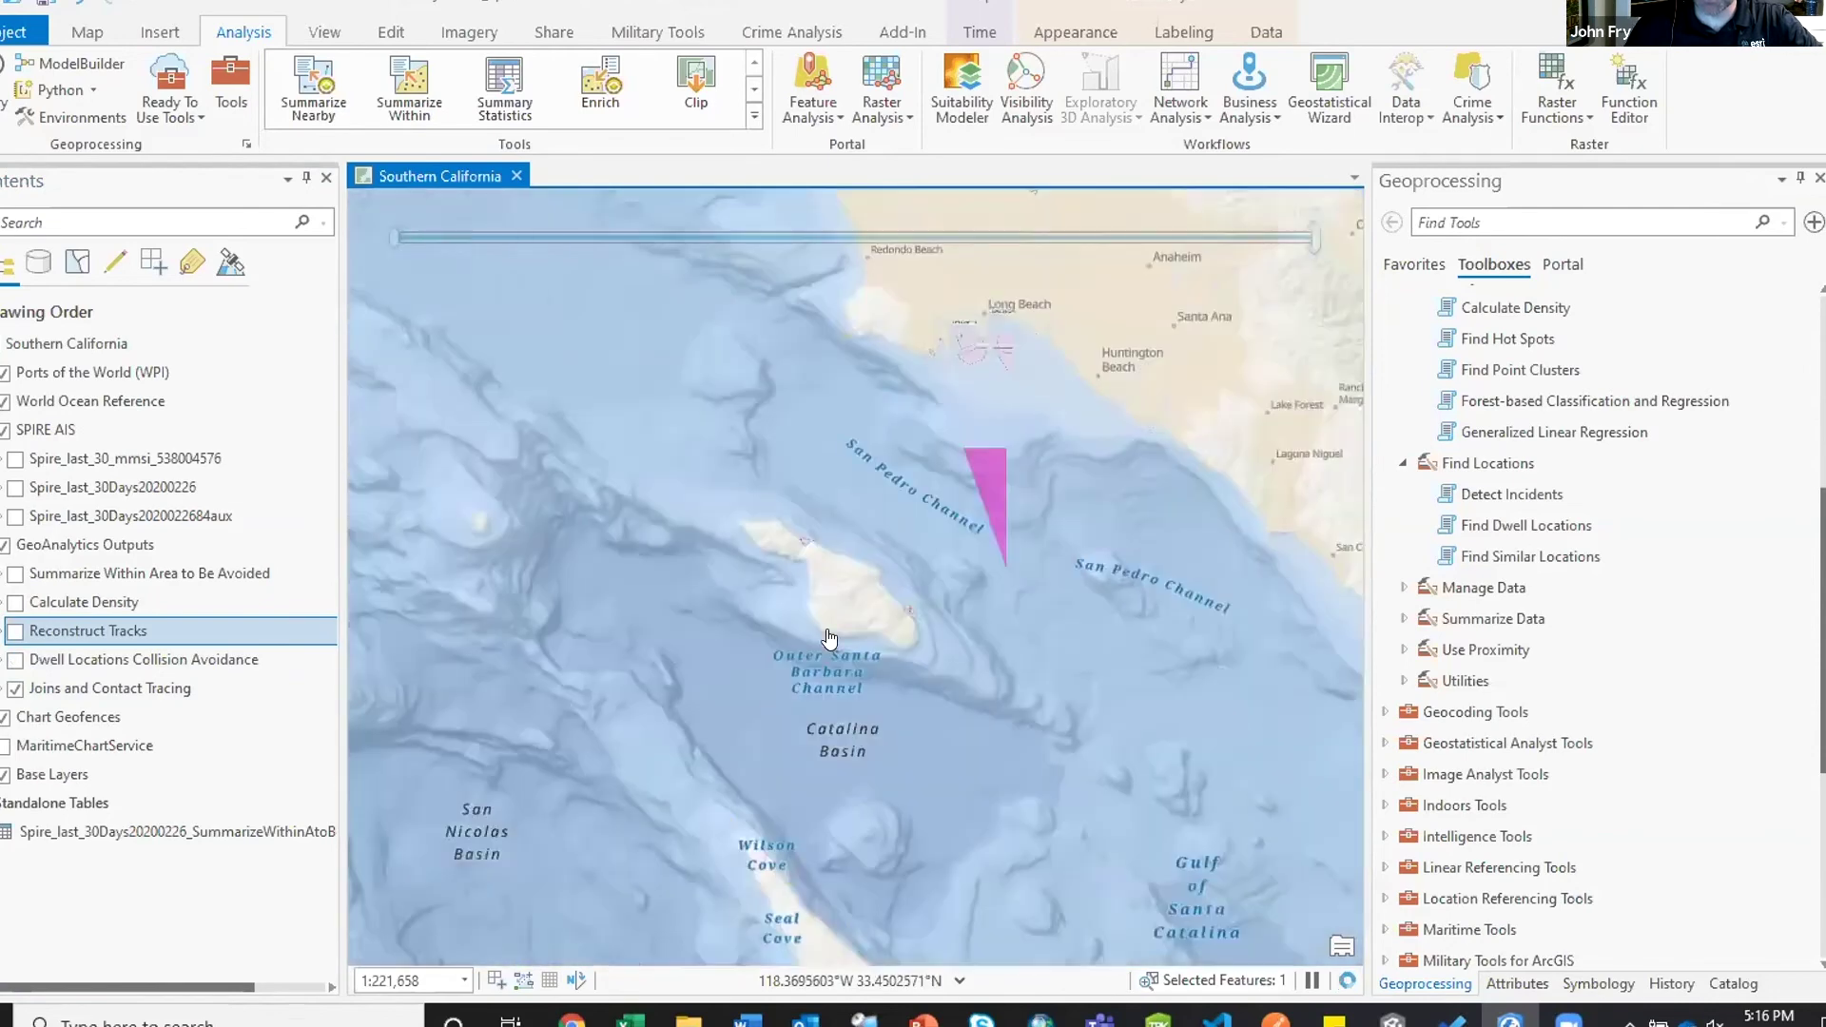
drag(738, 740, 823, 521)
scroll(745, 603, down, 2)
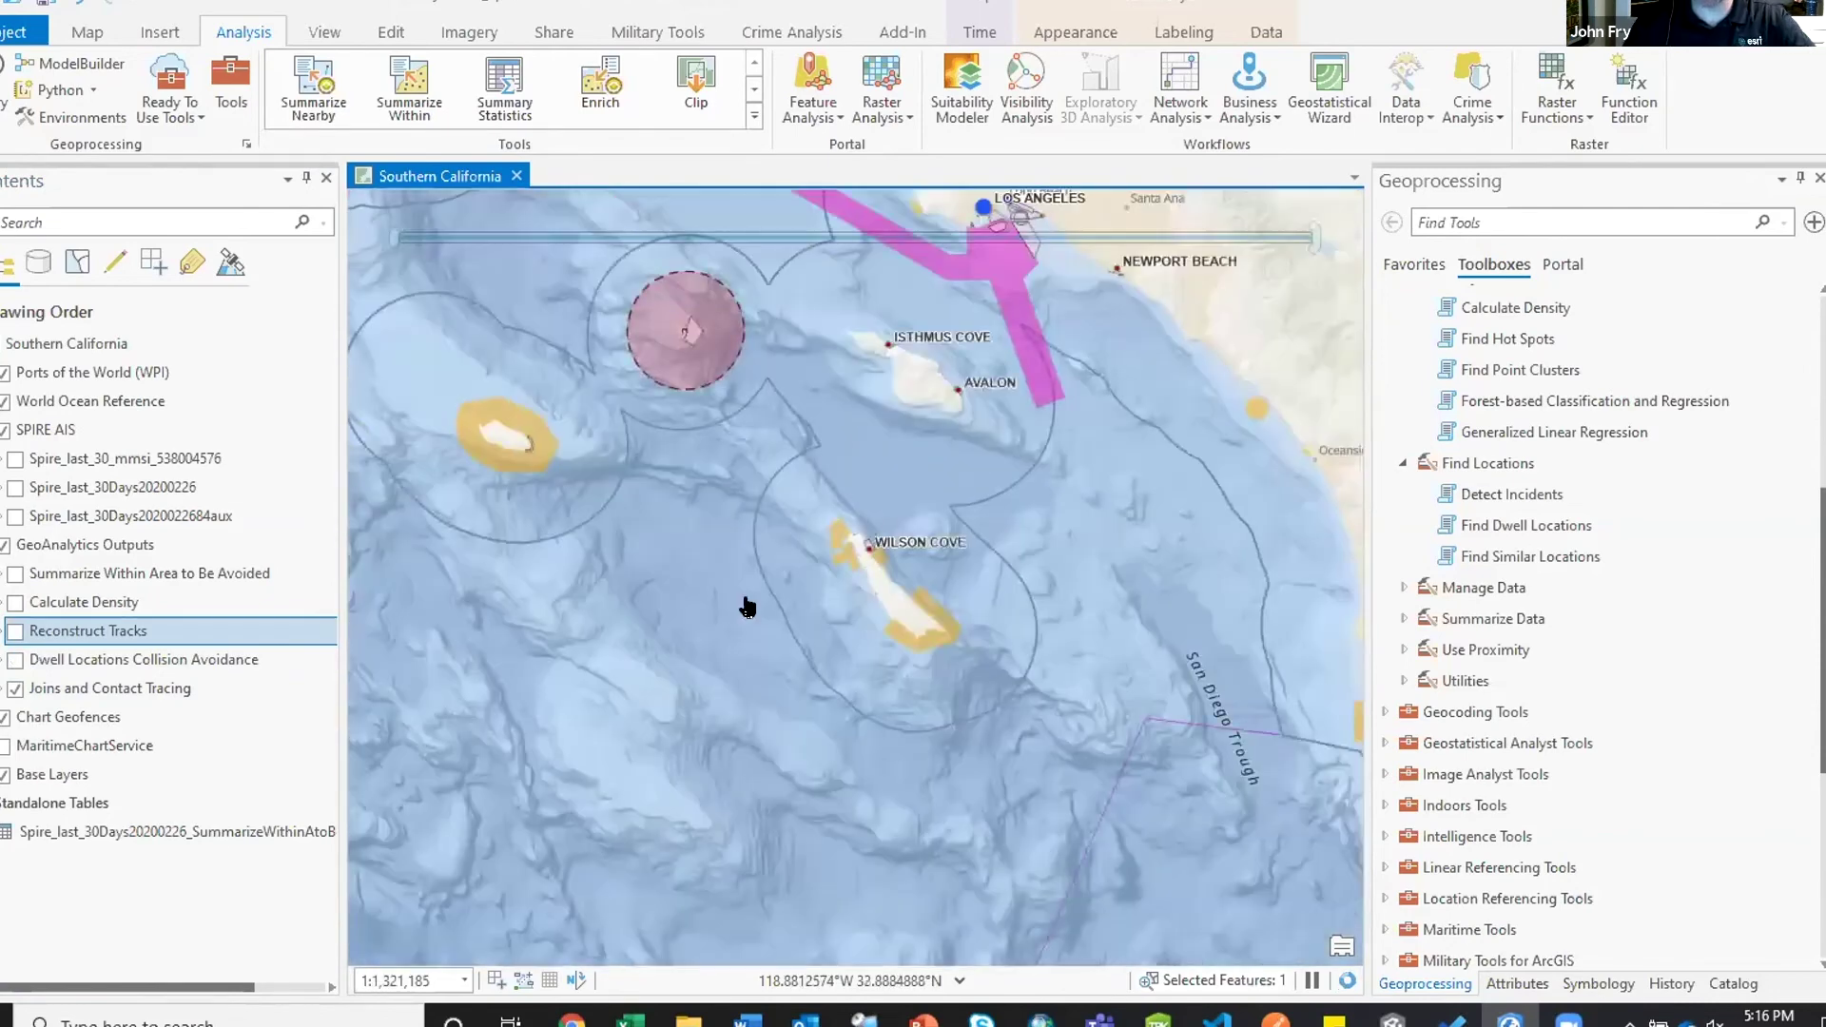
scroll(666, 599, down, 2)
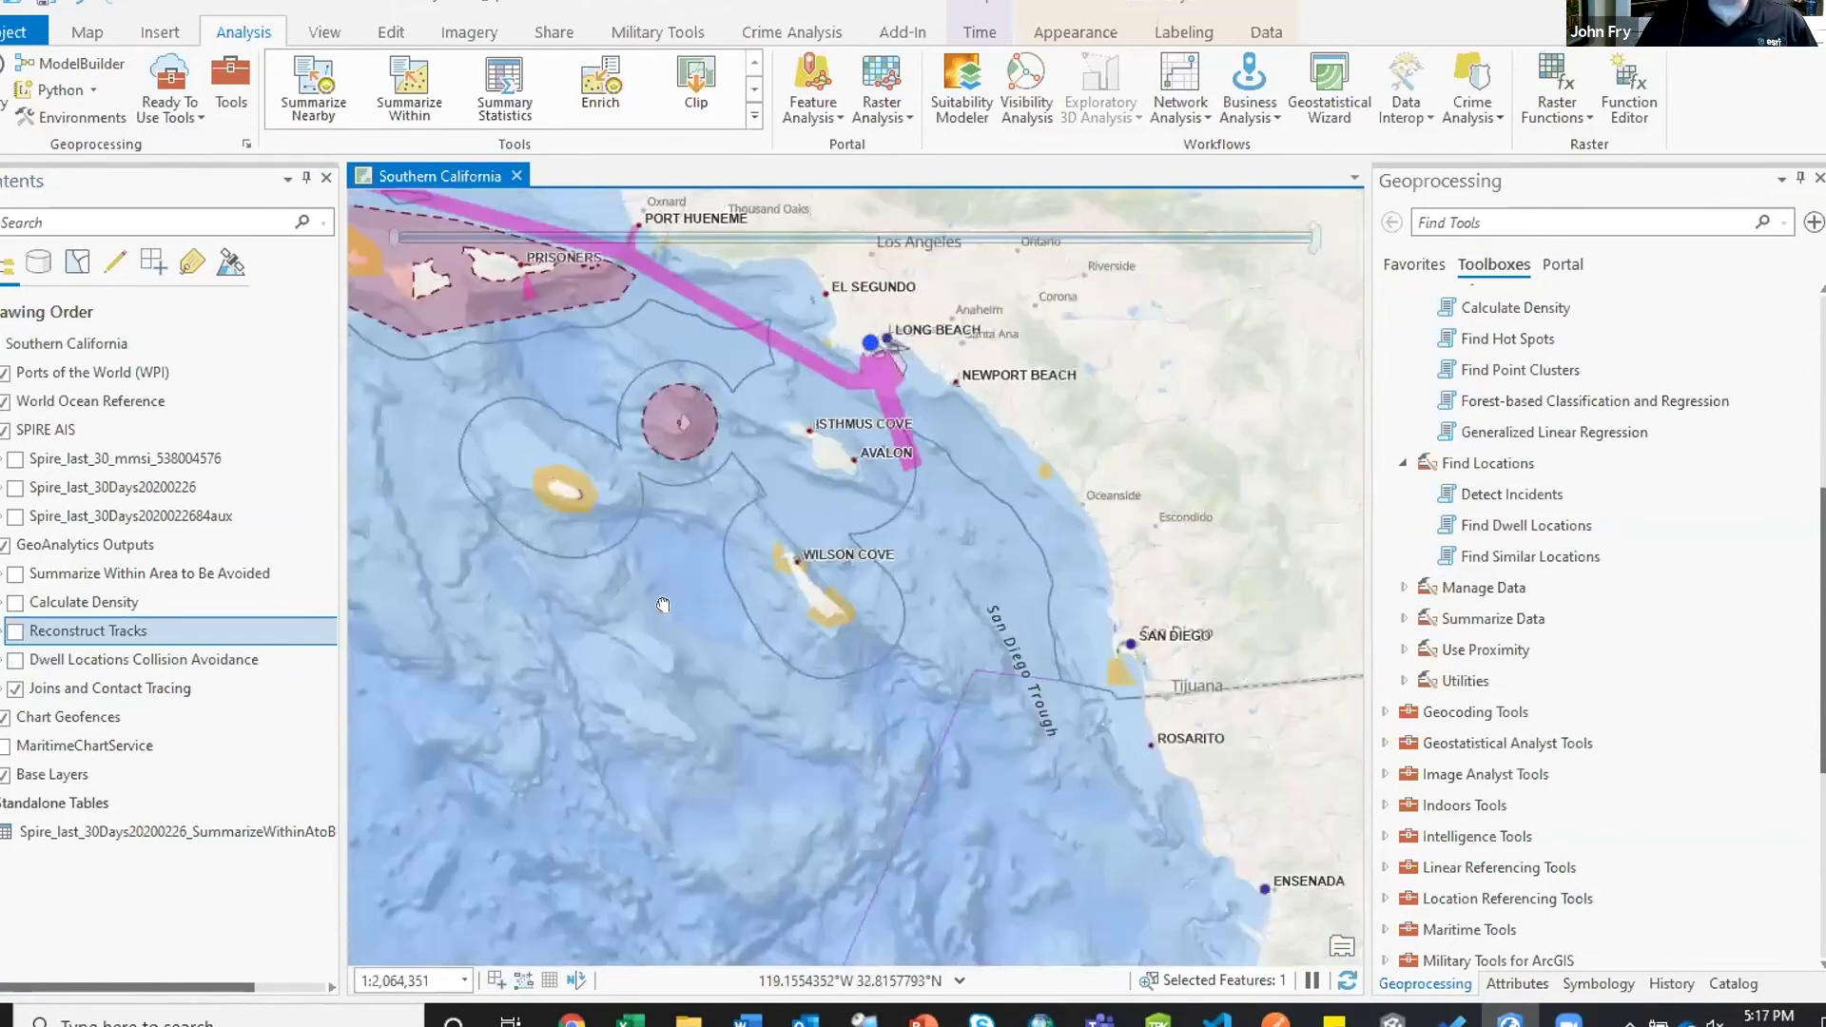
click(8, 688)
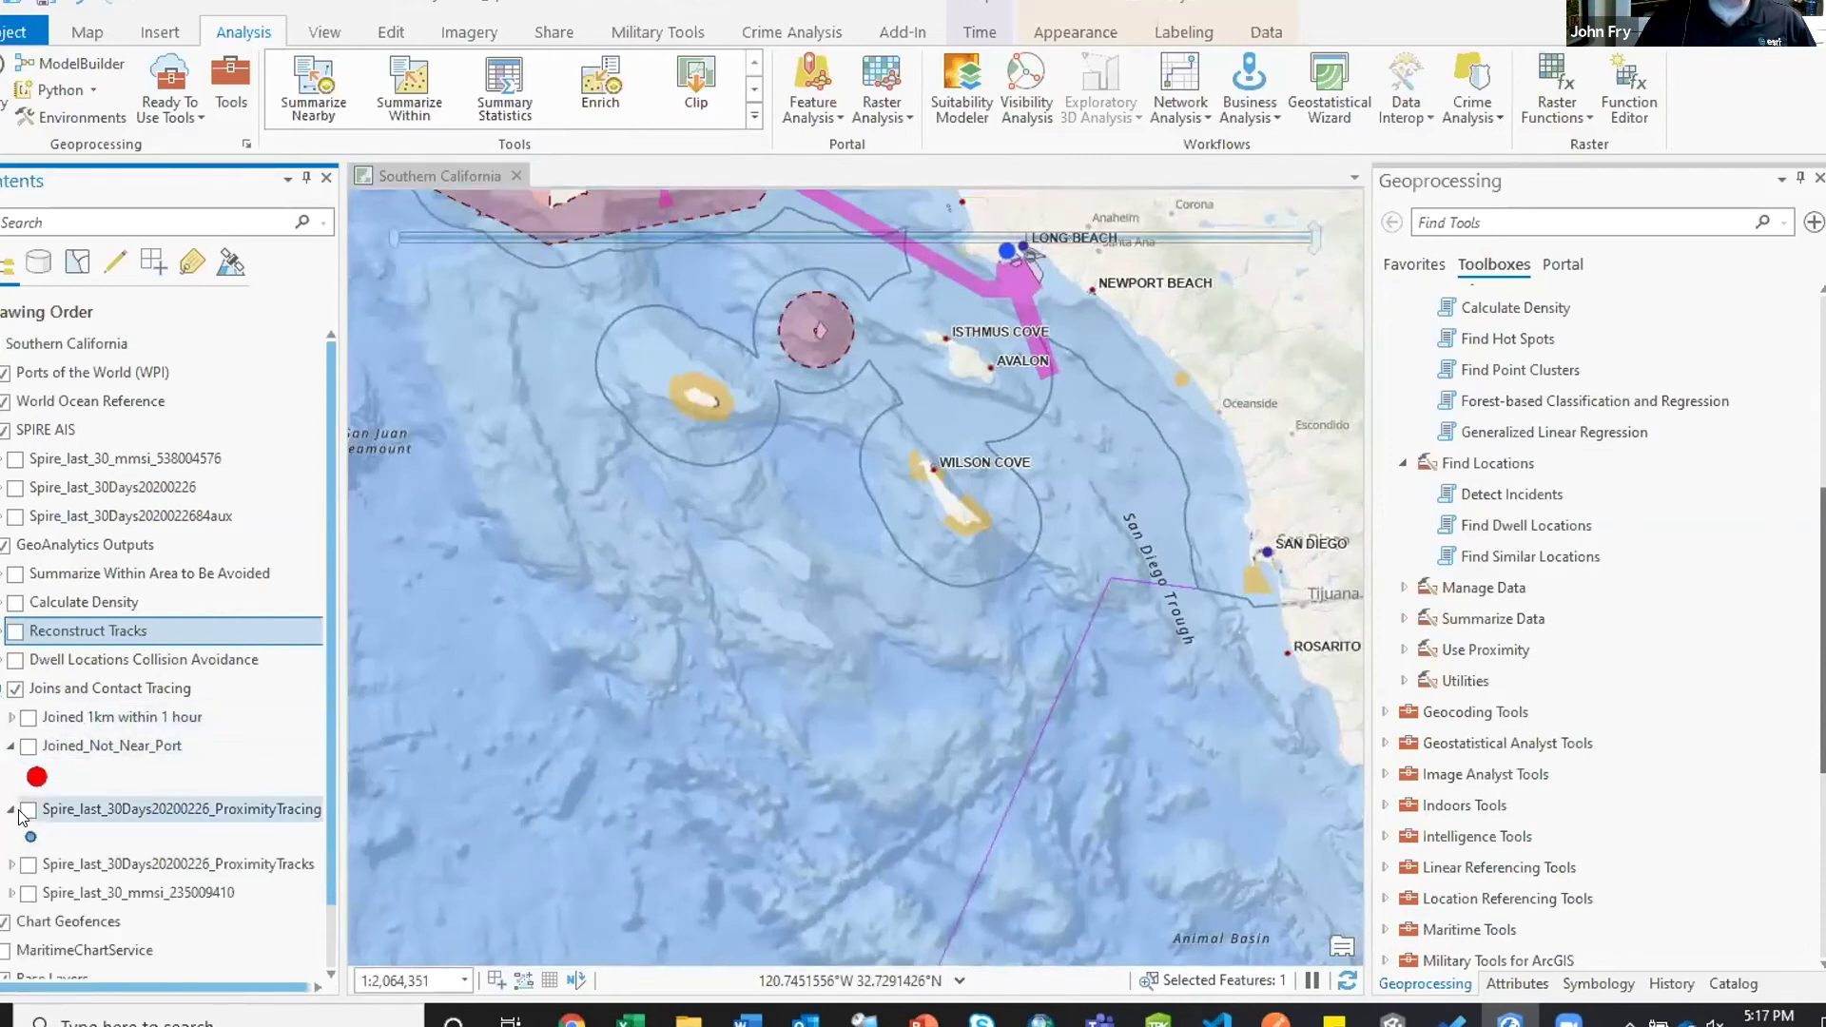
- Display the Spire_last_30Days20200226_ProximityTracks layer, view it across the wider Southern California waters, and hide it again
click(28, 863)
drag(453, 598, 602, 644)
scroll(396, 750, down, 2)
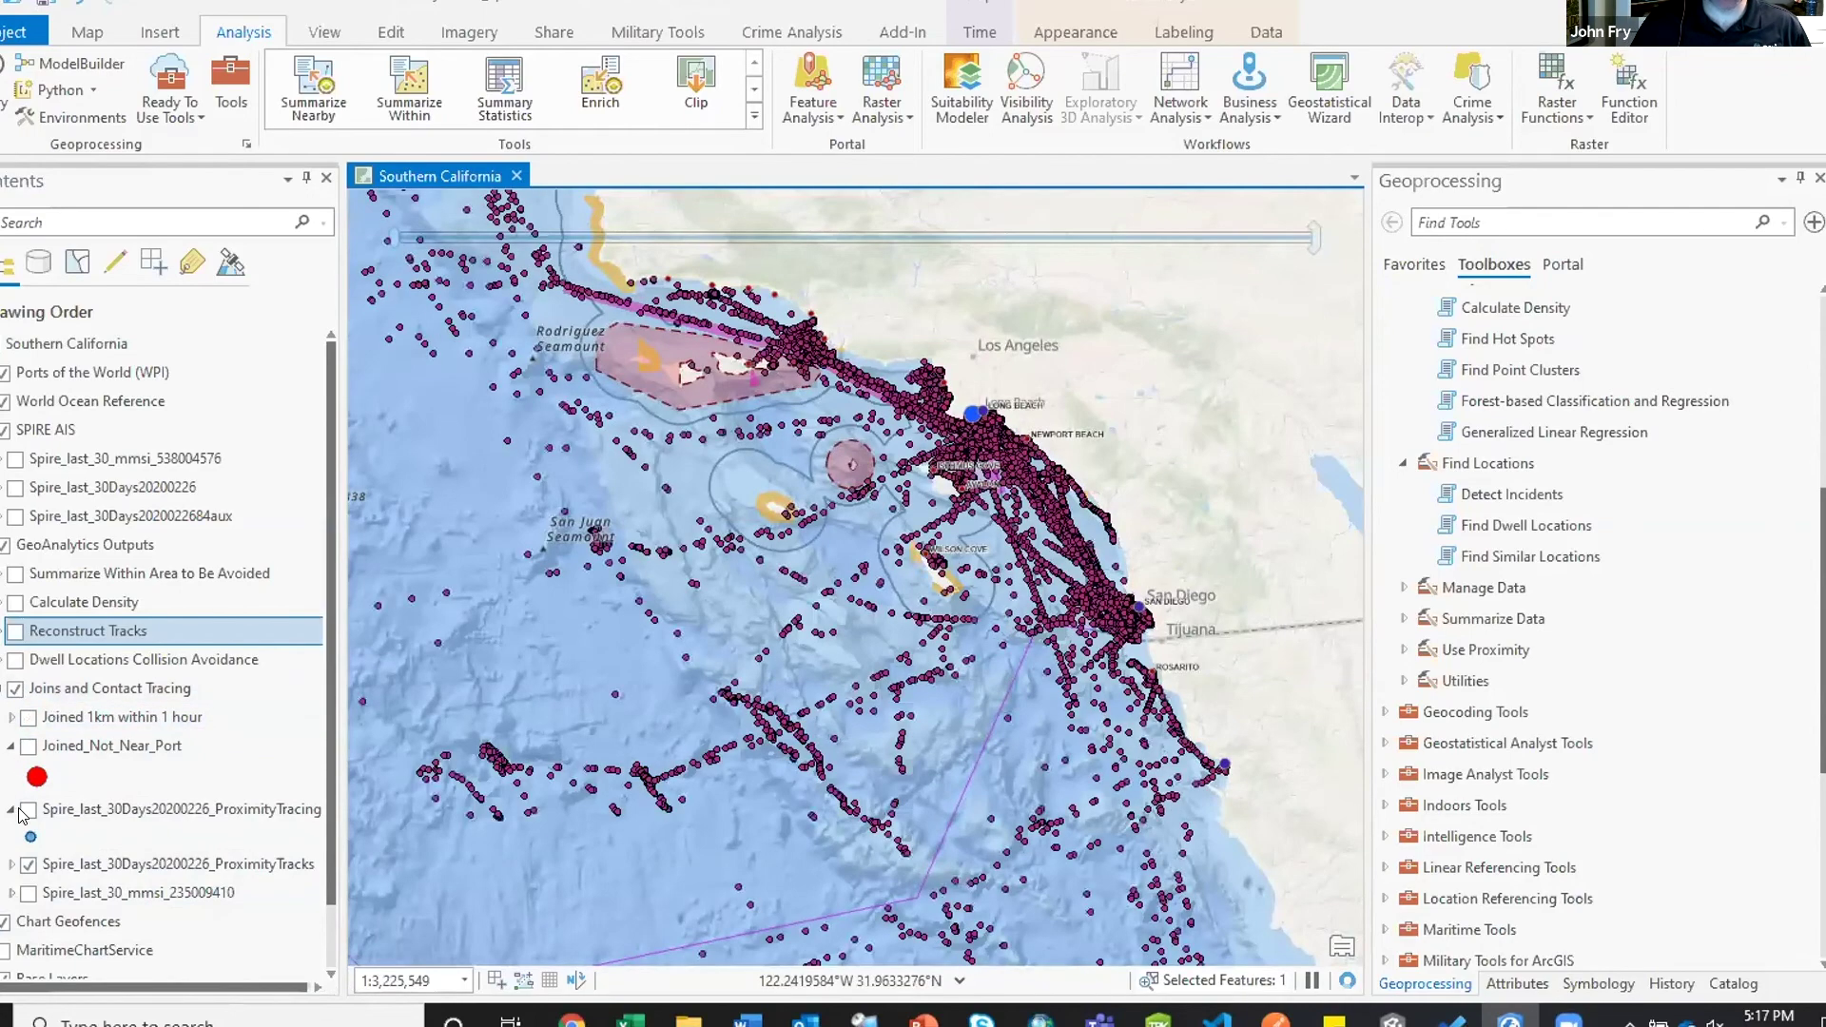
click(27, 864)
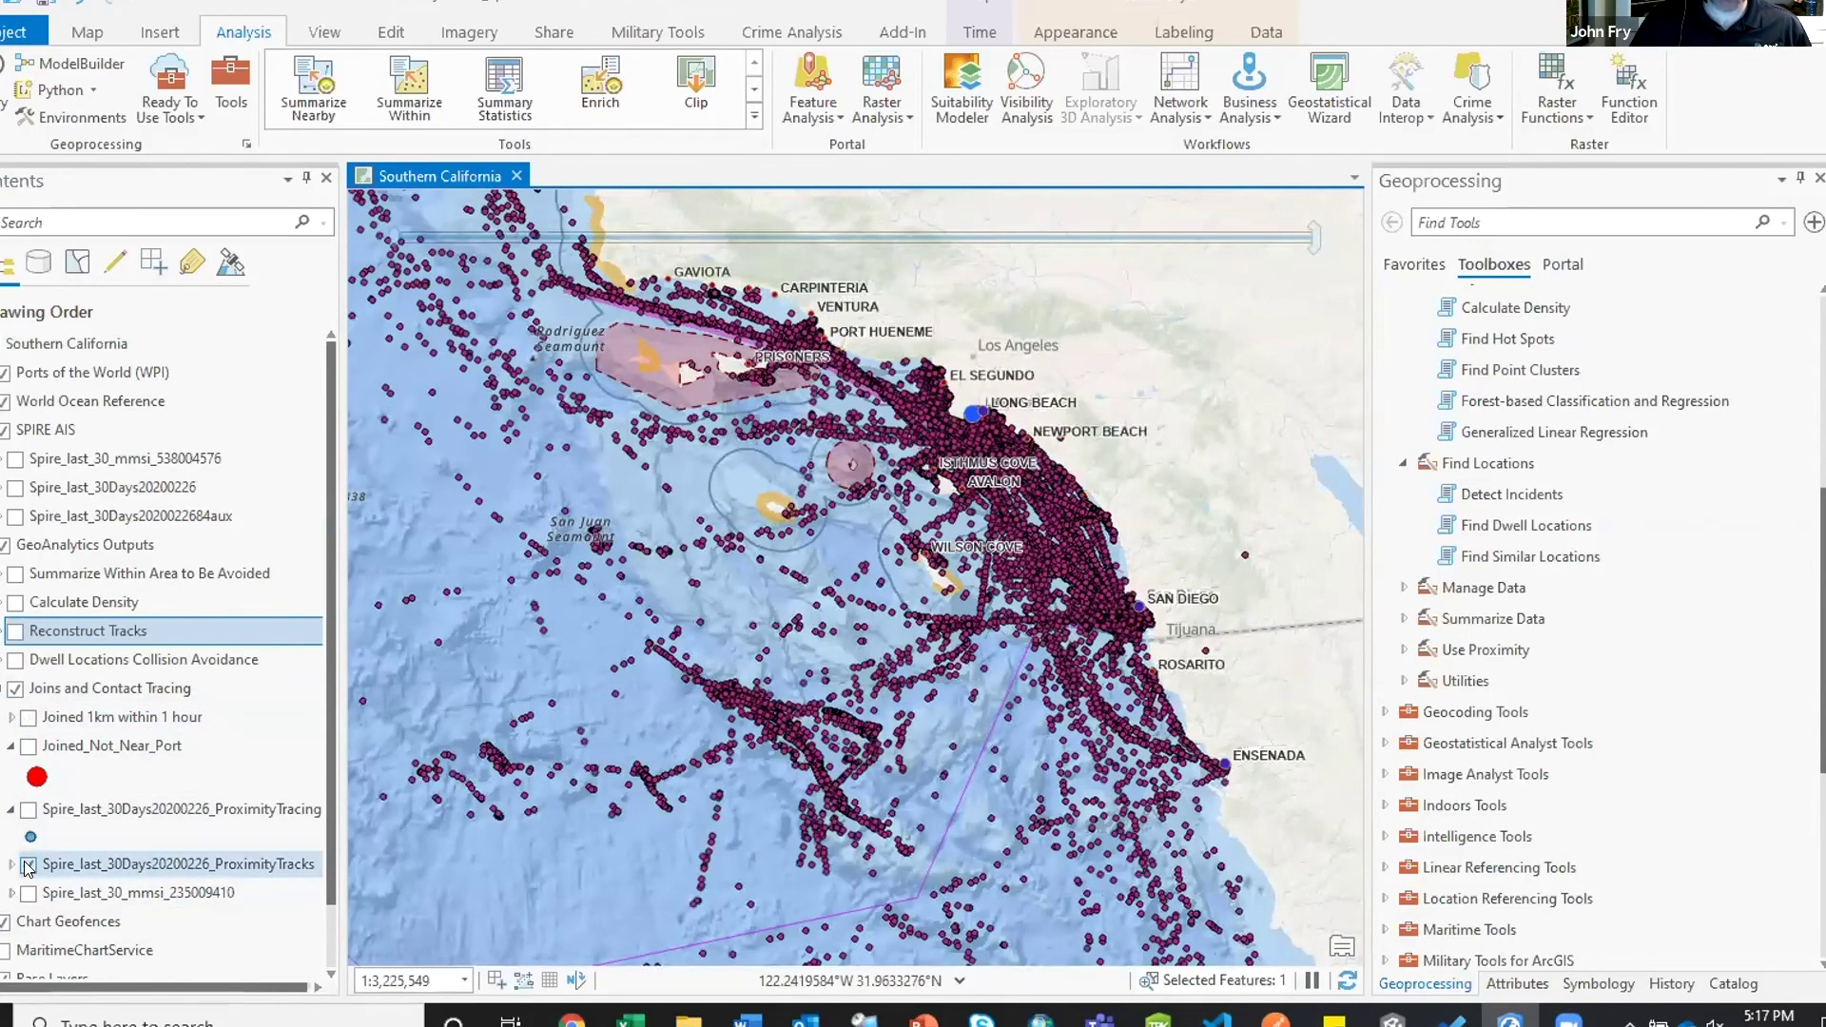
- Compare the Joined_Not_Near_Port and Joined 1km within 1 hour layers, leave only Joined_Not_Near_Port displayed, and collapse the Joins and Contact Tracing group
click(28, 747)
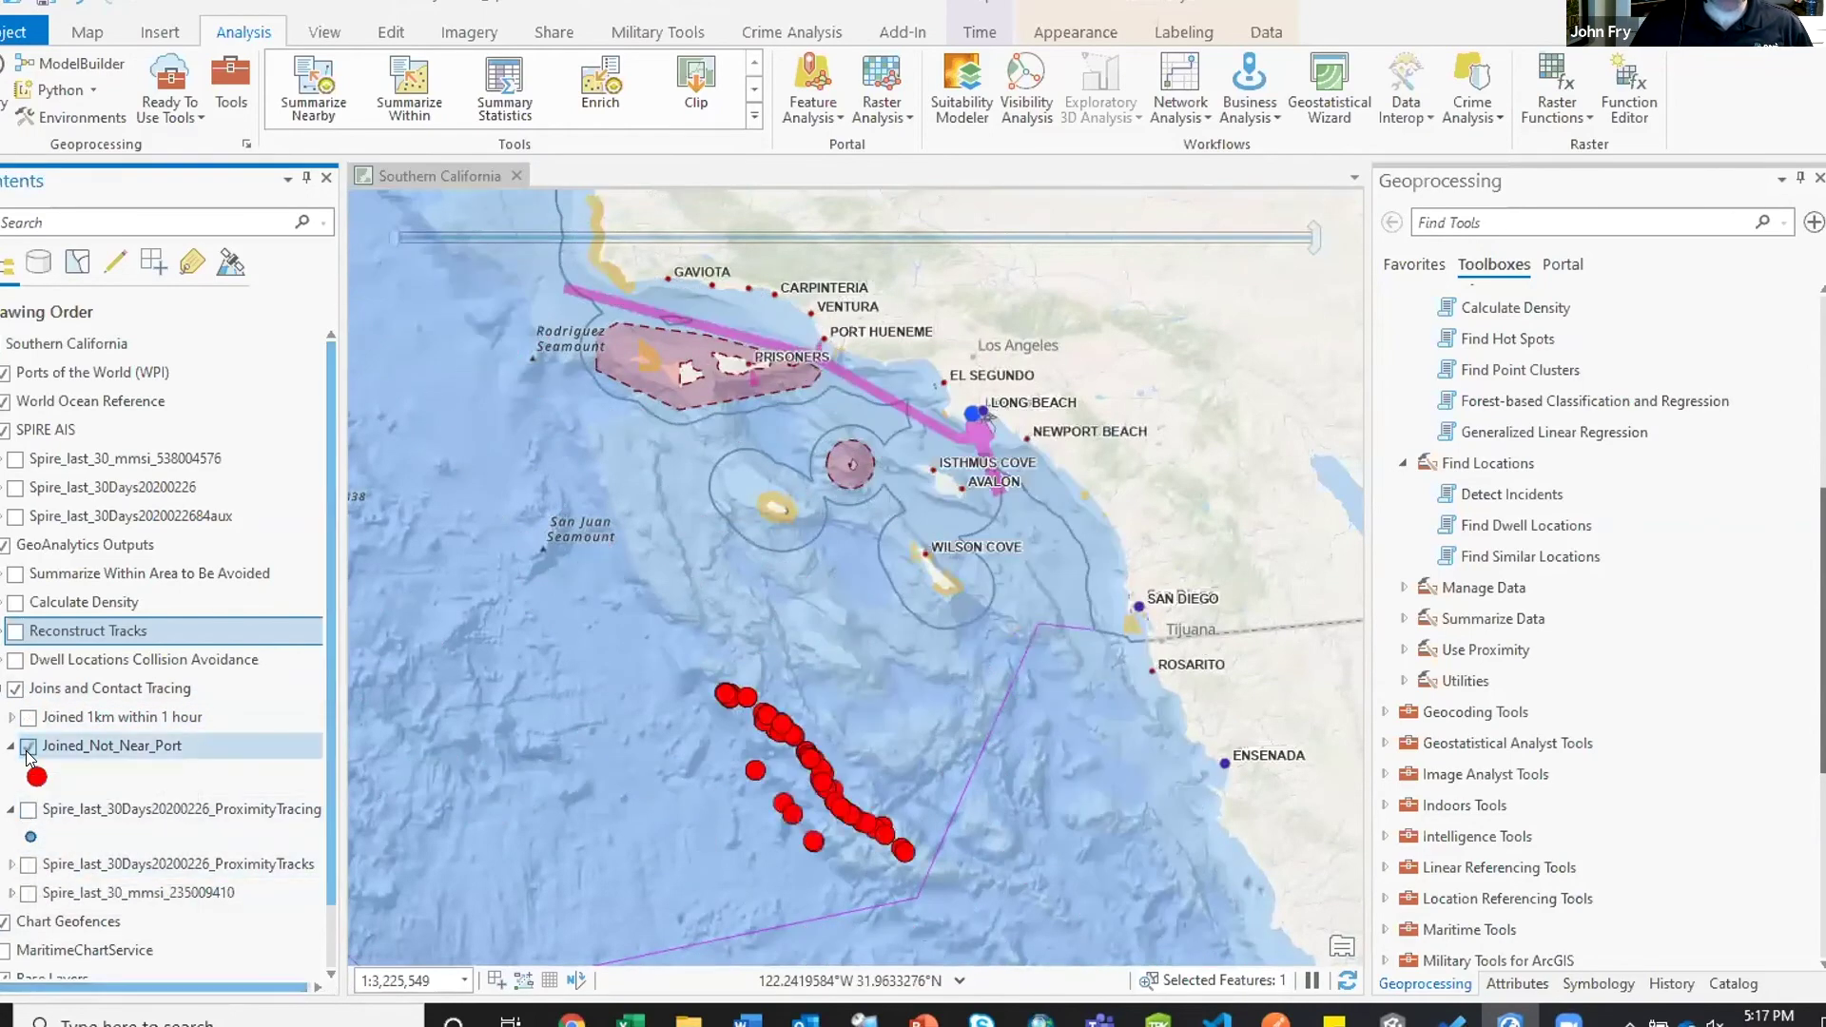
click(27, 717)
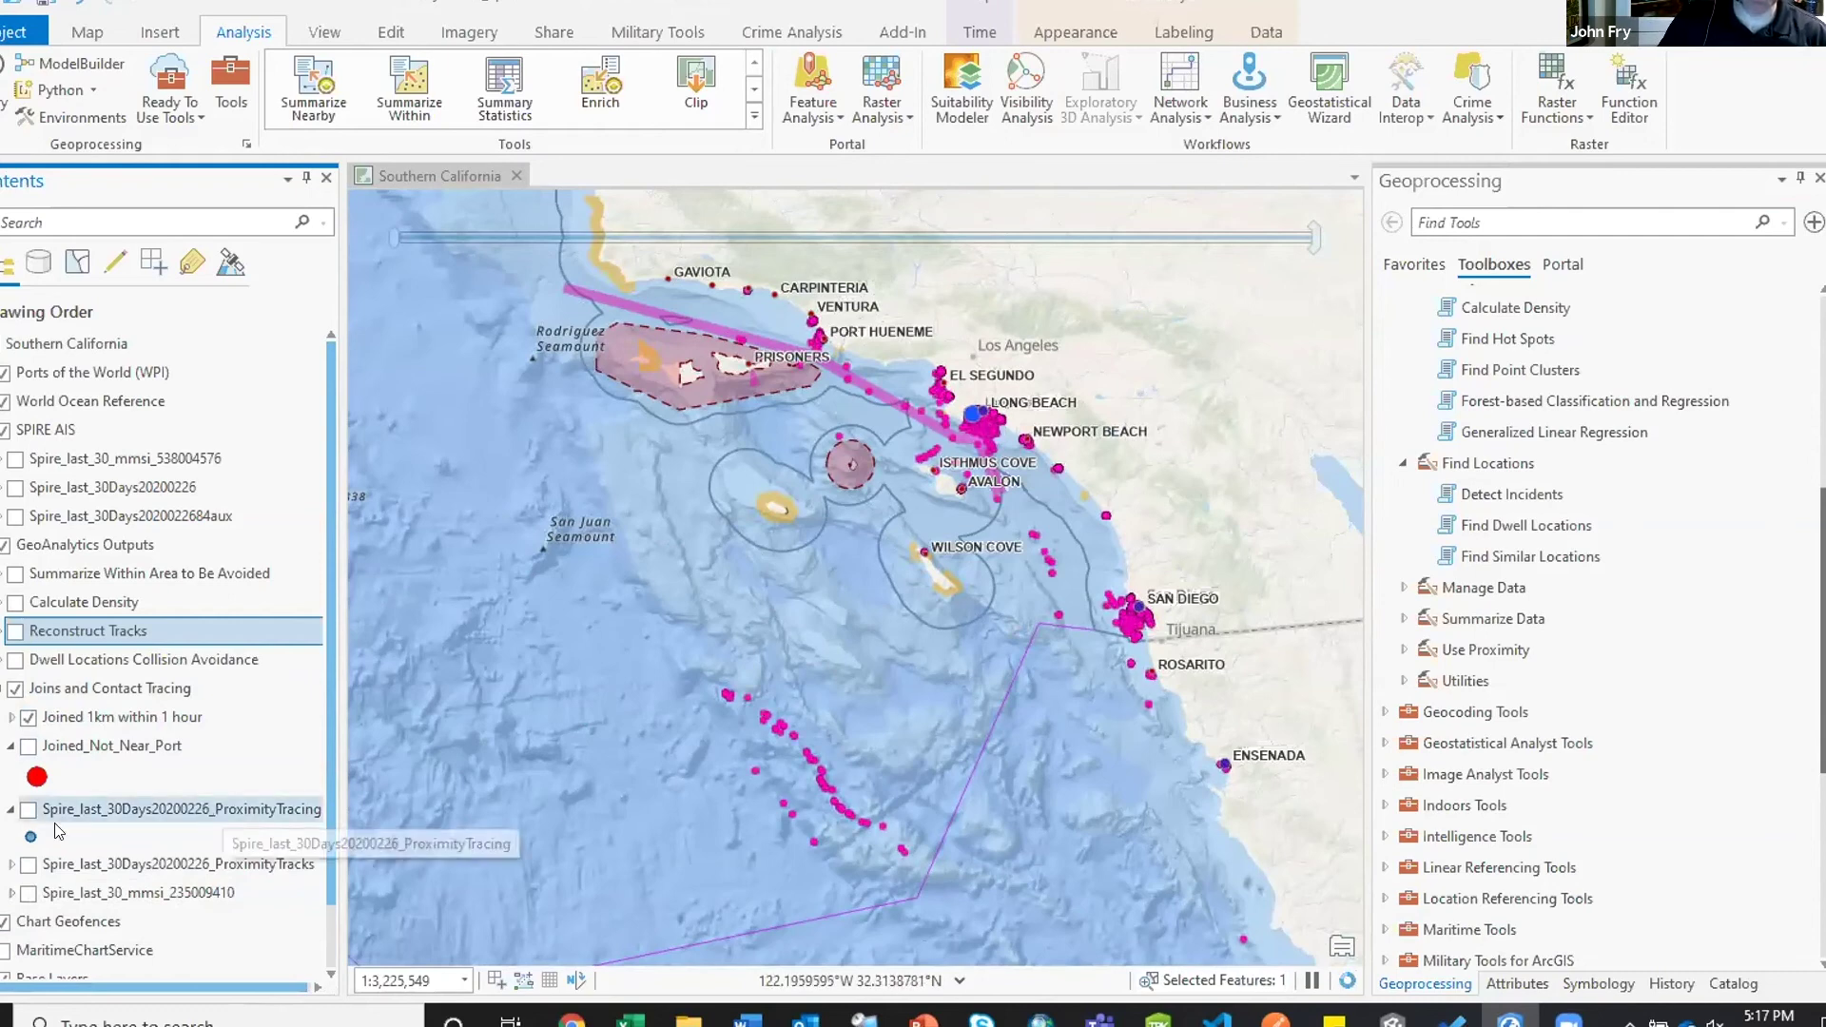
click(27, 719)
click(28, 747)
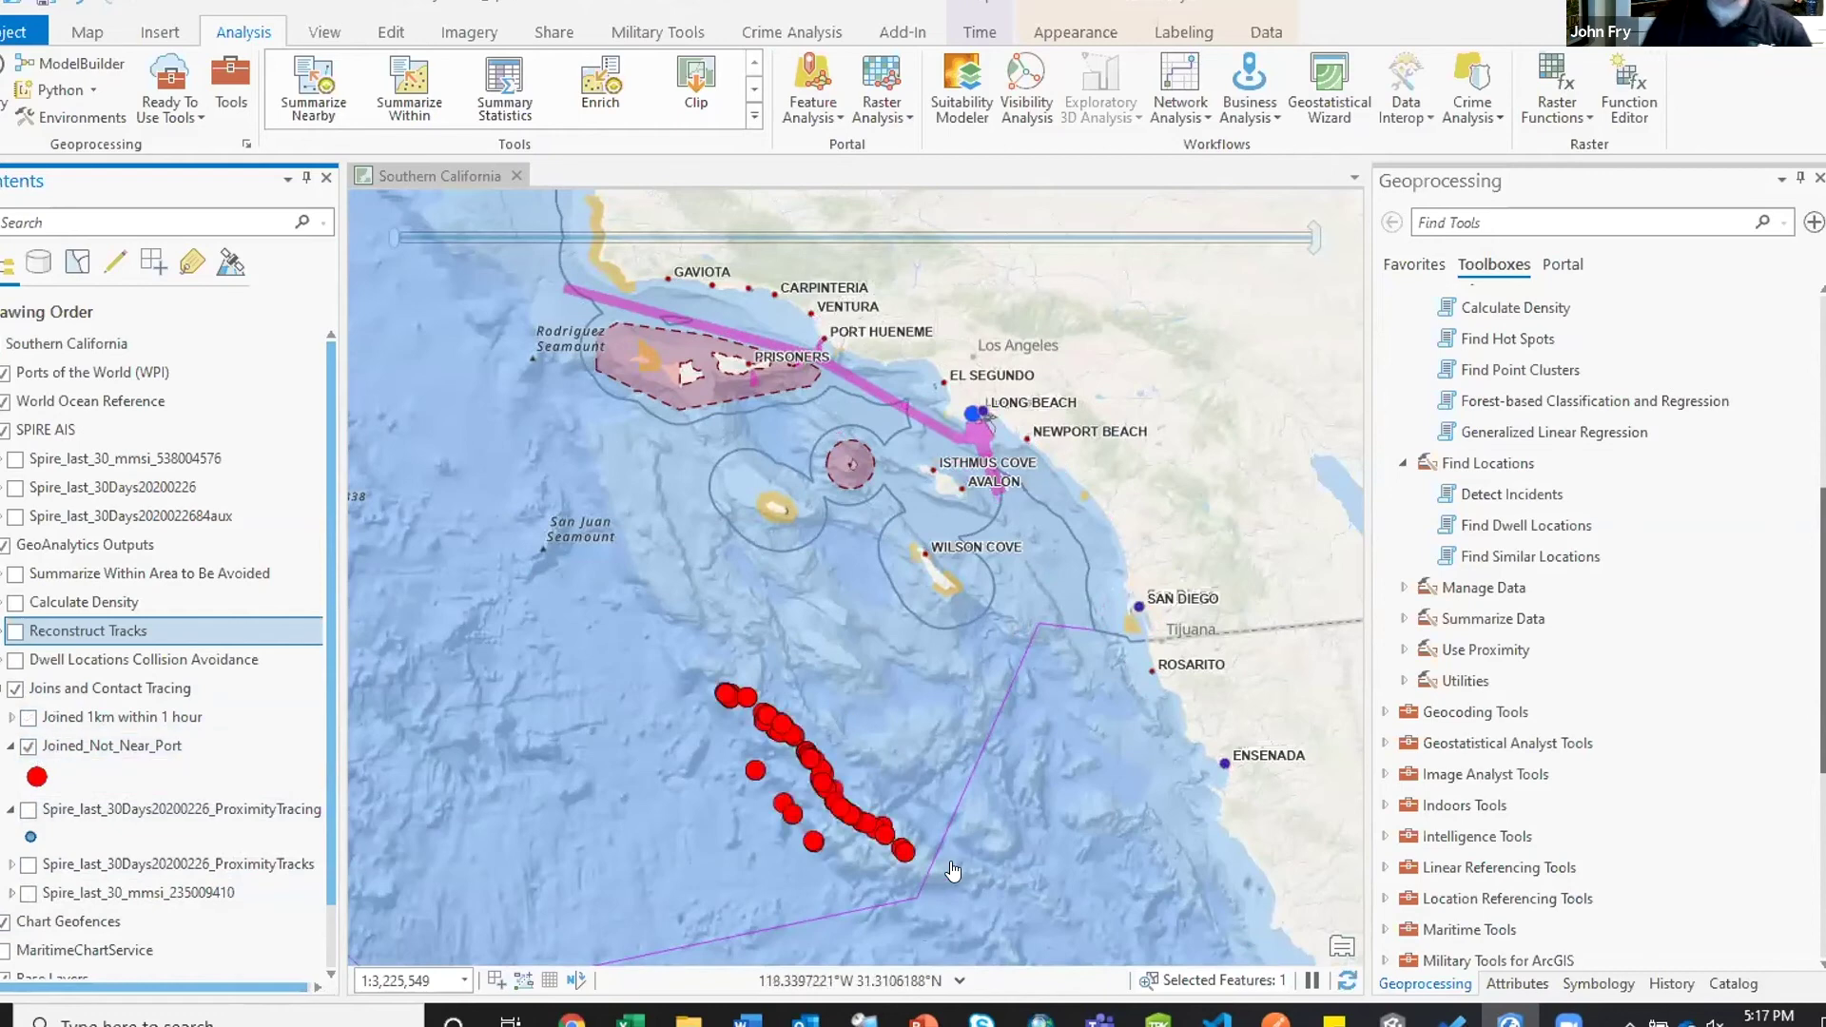
drag(1029, 866, 1011, 815)
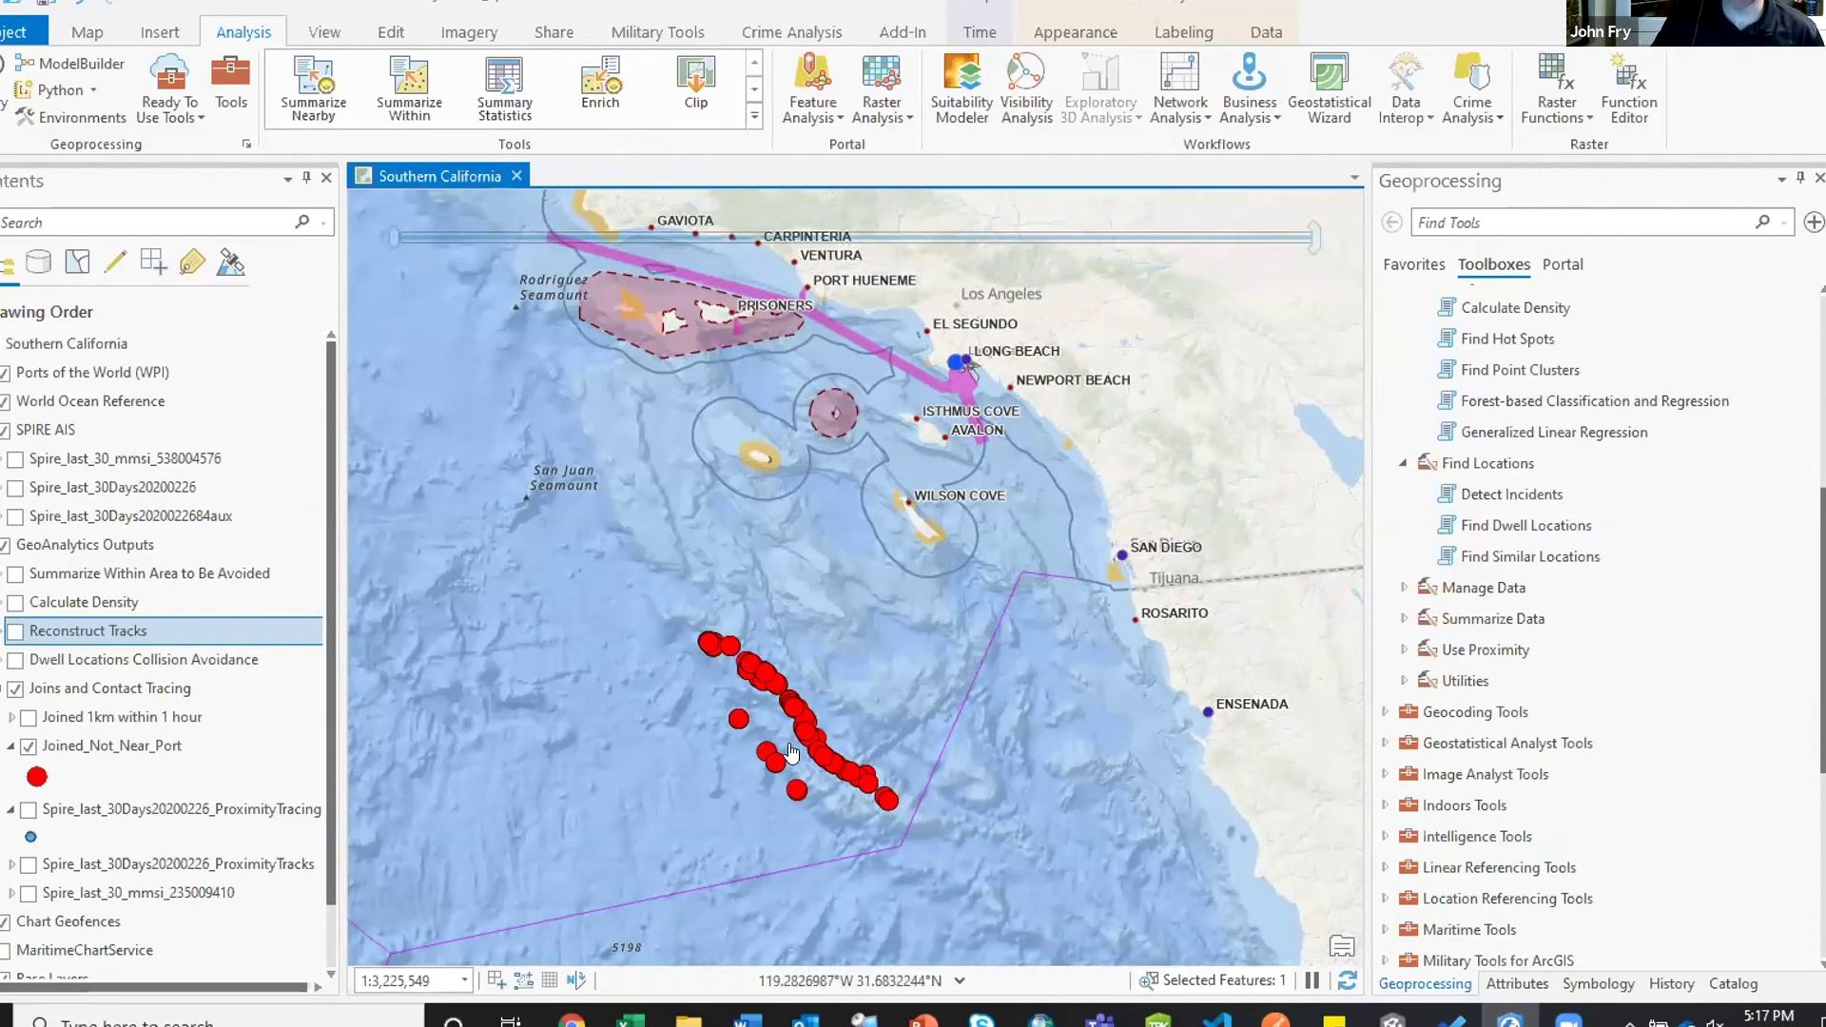
click(5, 689)
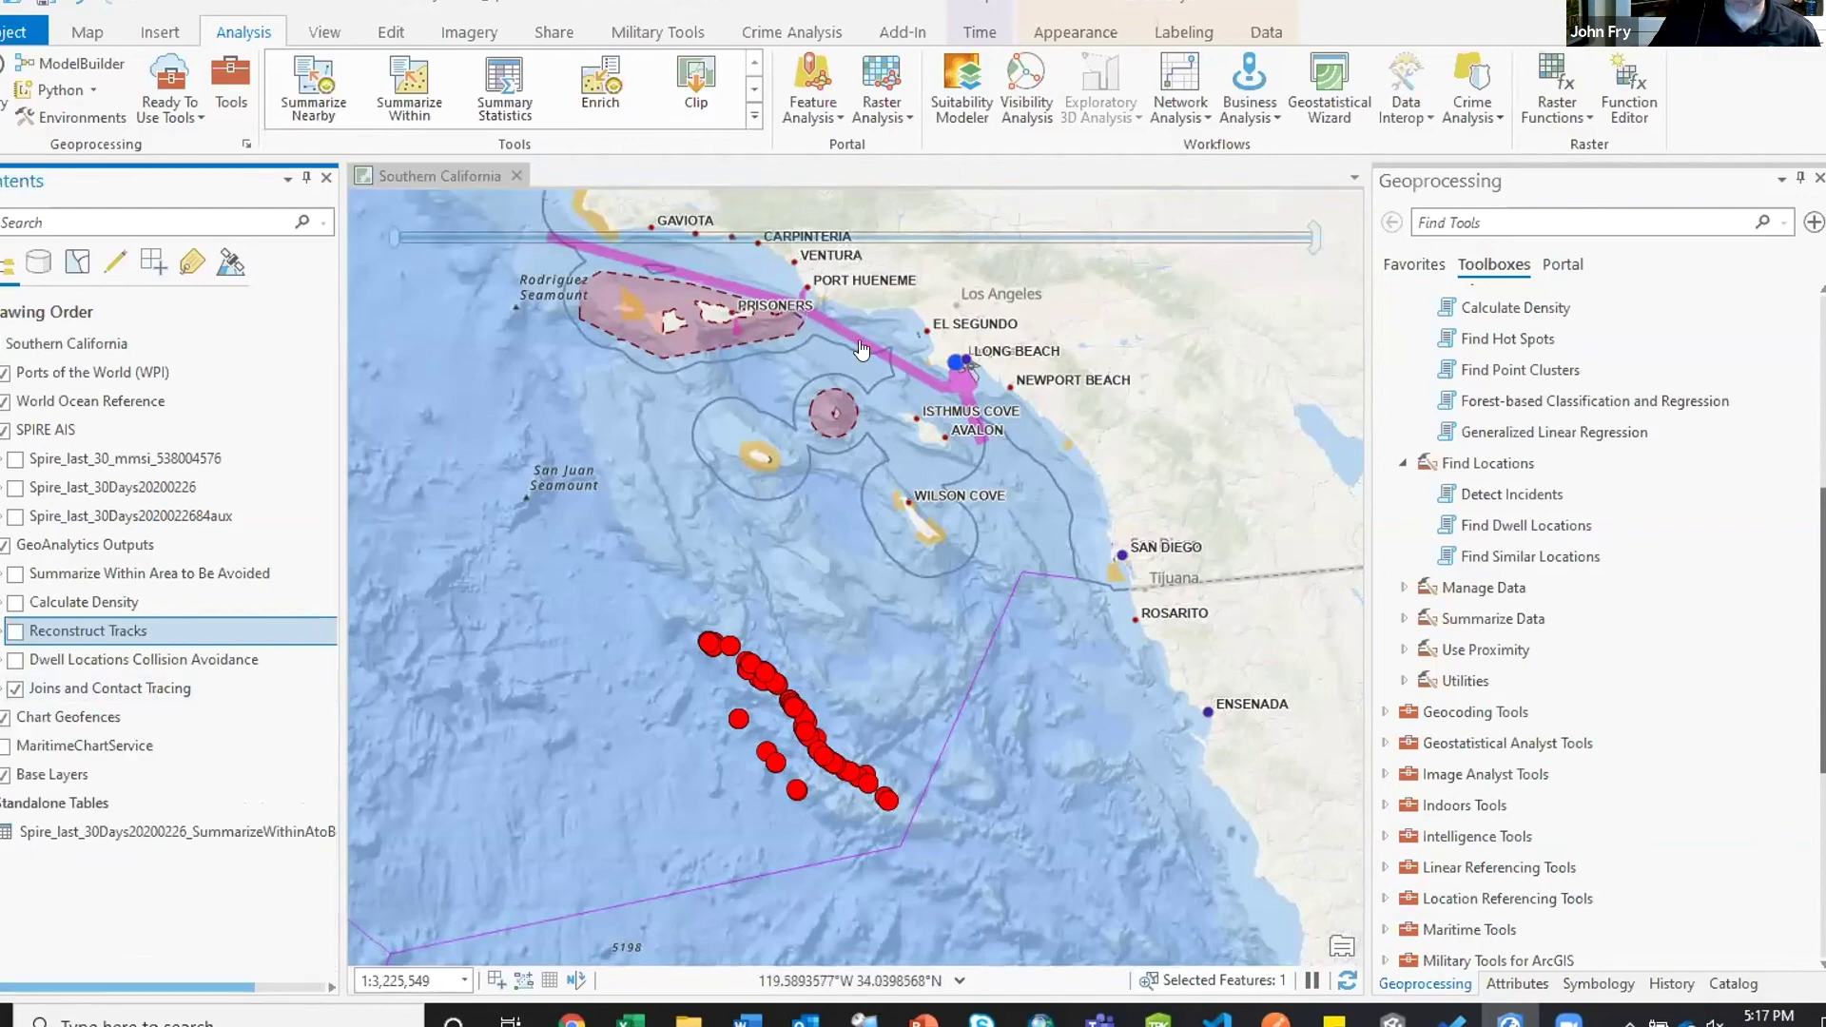
- Examine the chart geofences along the coast, from the shipping lanes near Los Angeles and Port Hueneme to the zone around the Channel Islands
drag(889, 371, 923, 428)
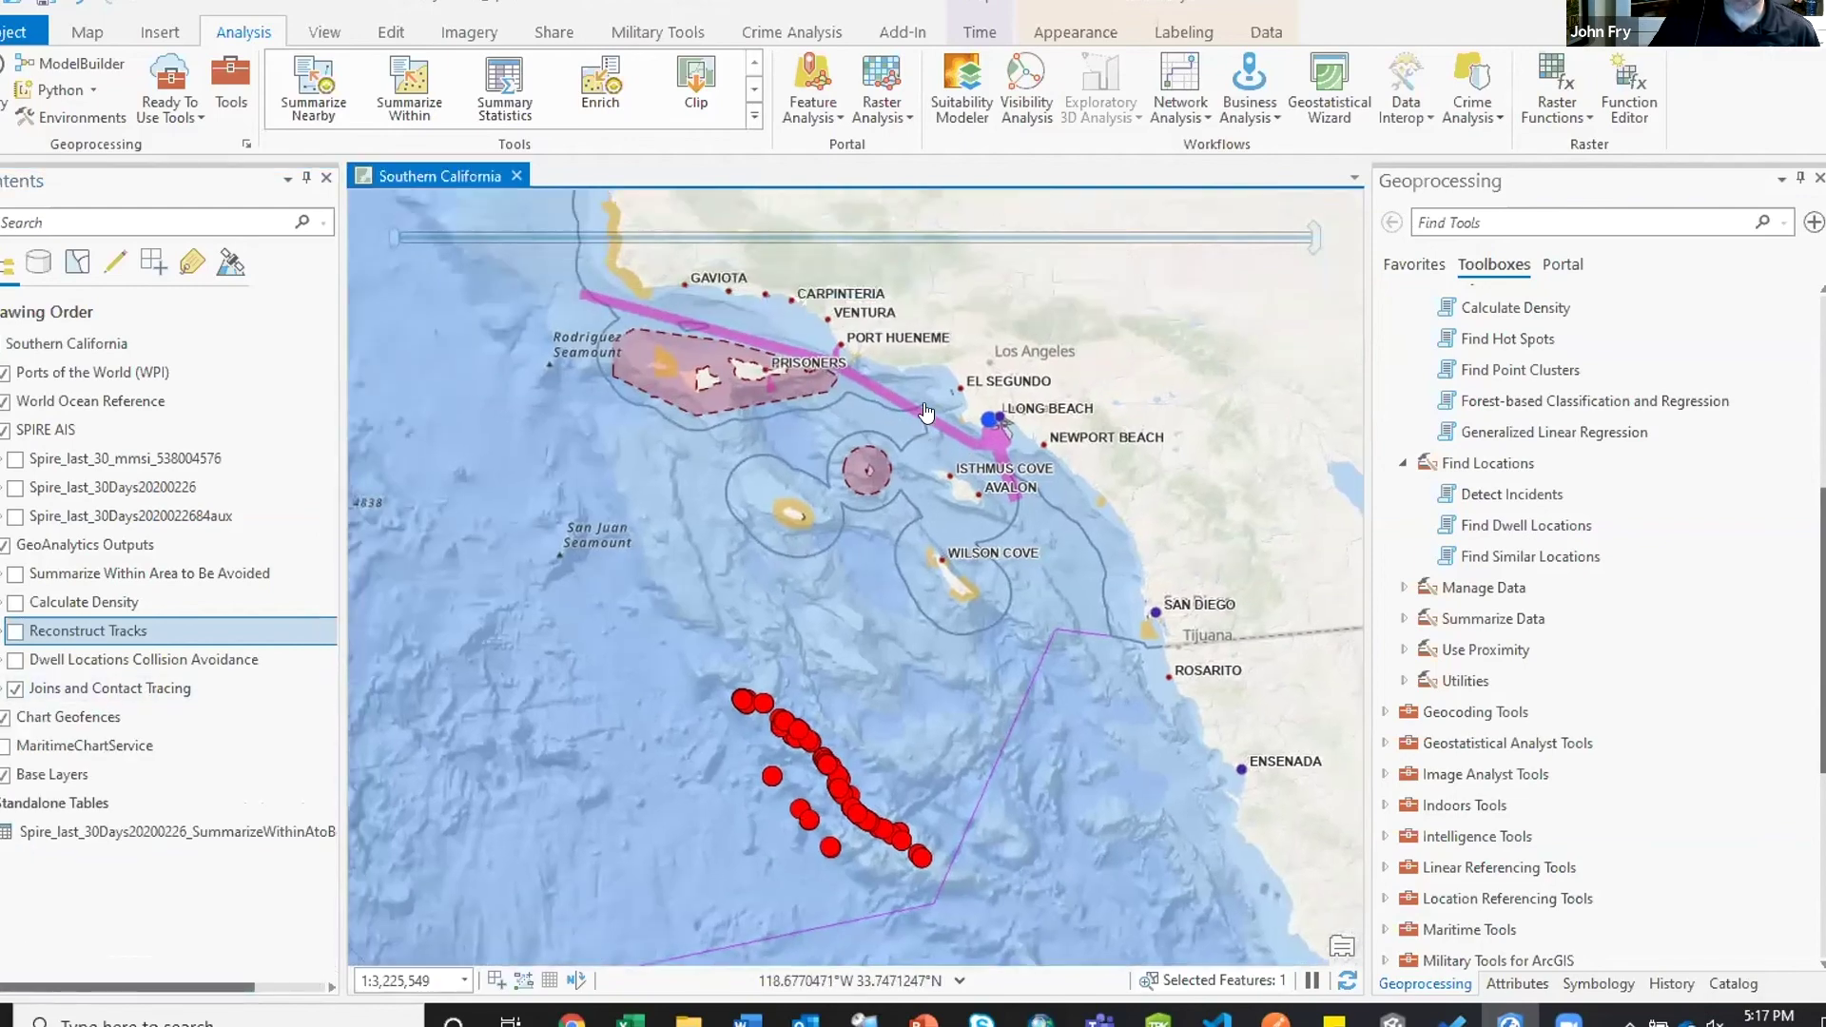
scroll(922, 428, up, 2)
scroll(963, 467, up, 4)
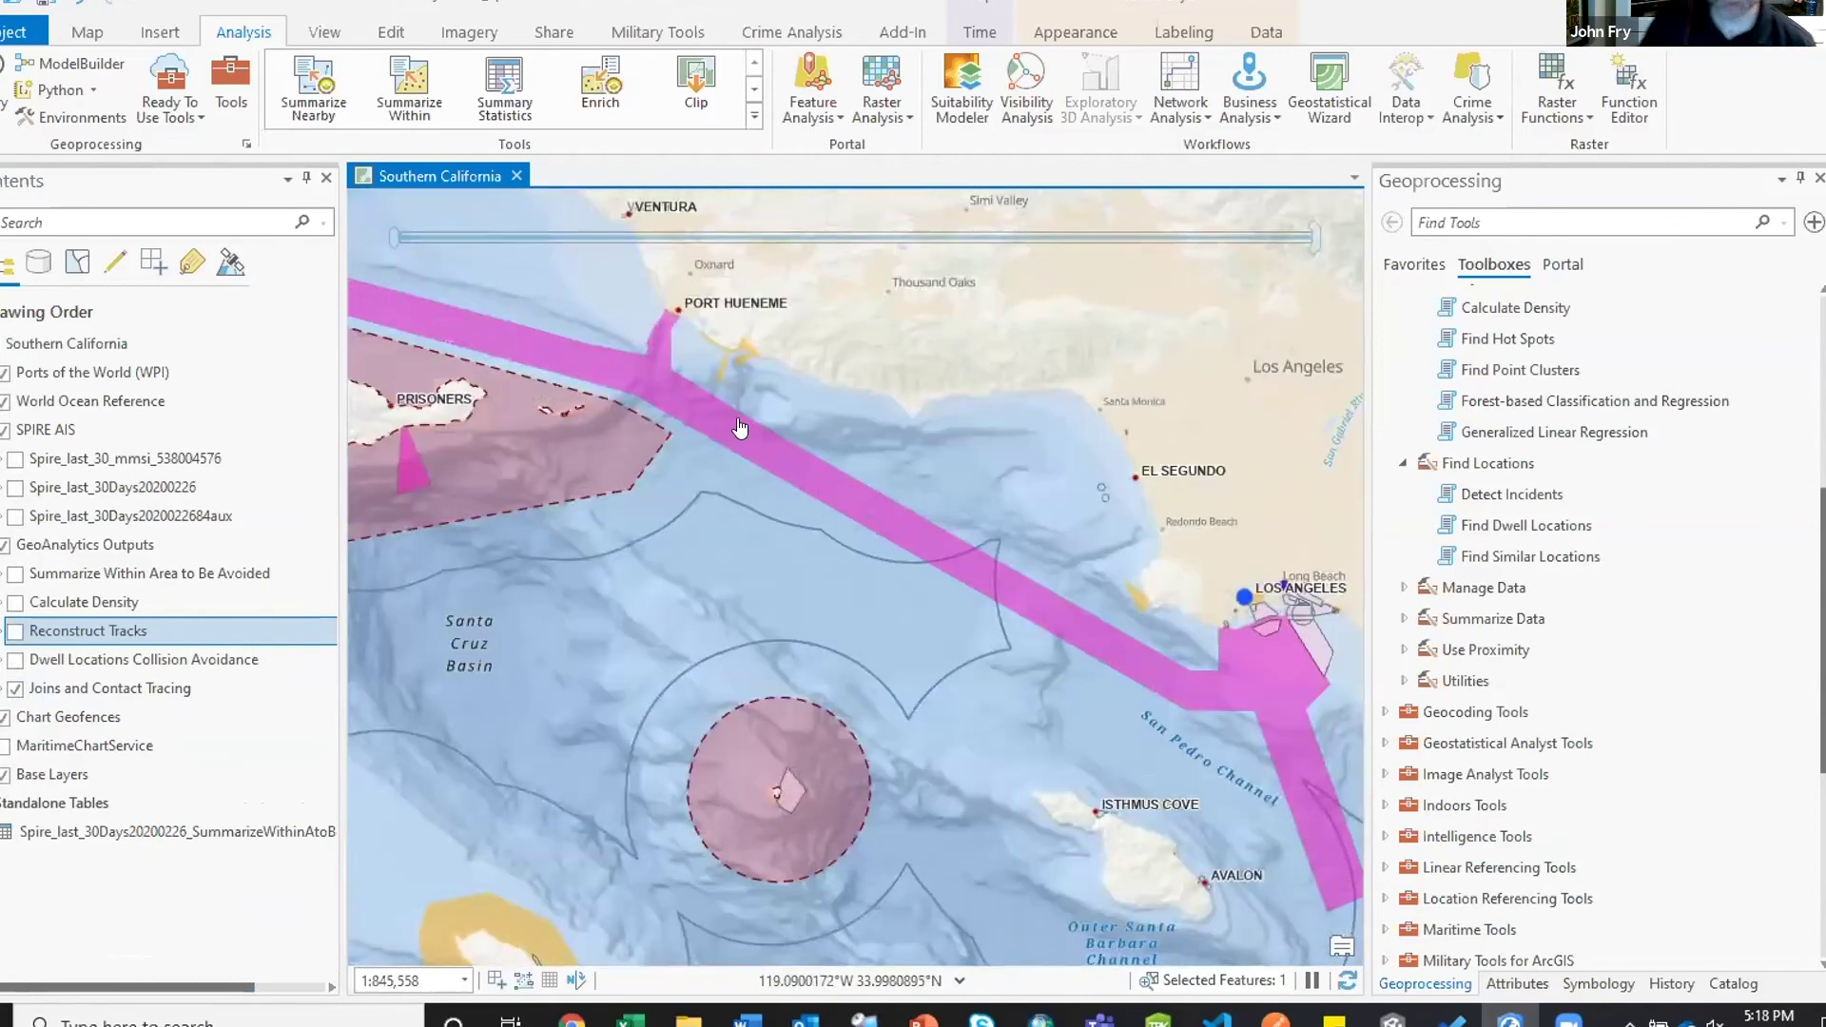
scroll(743, 425, down, 2)
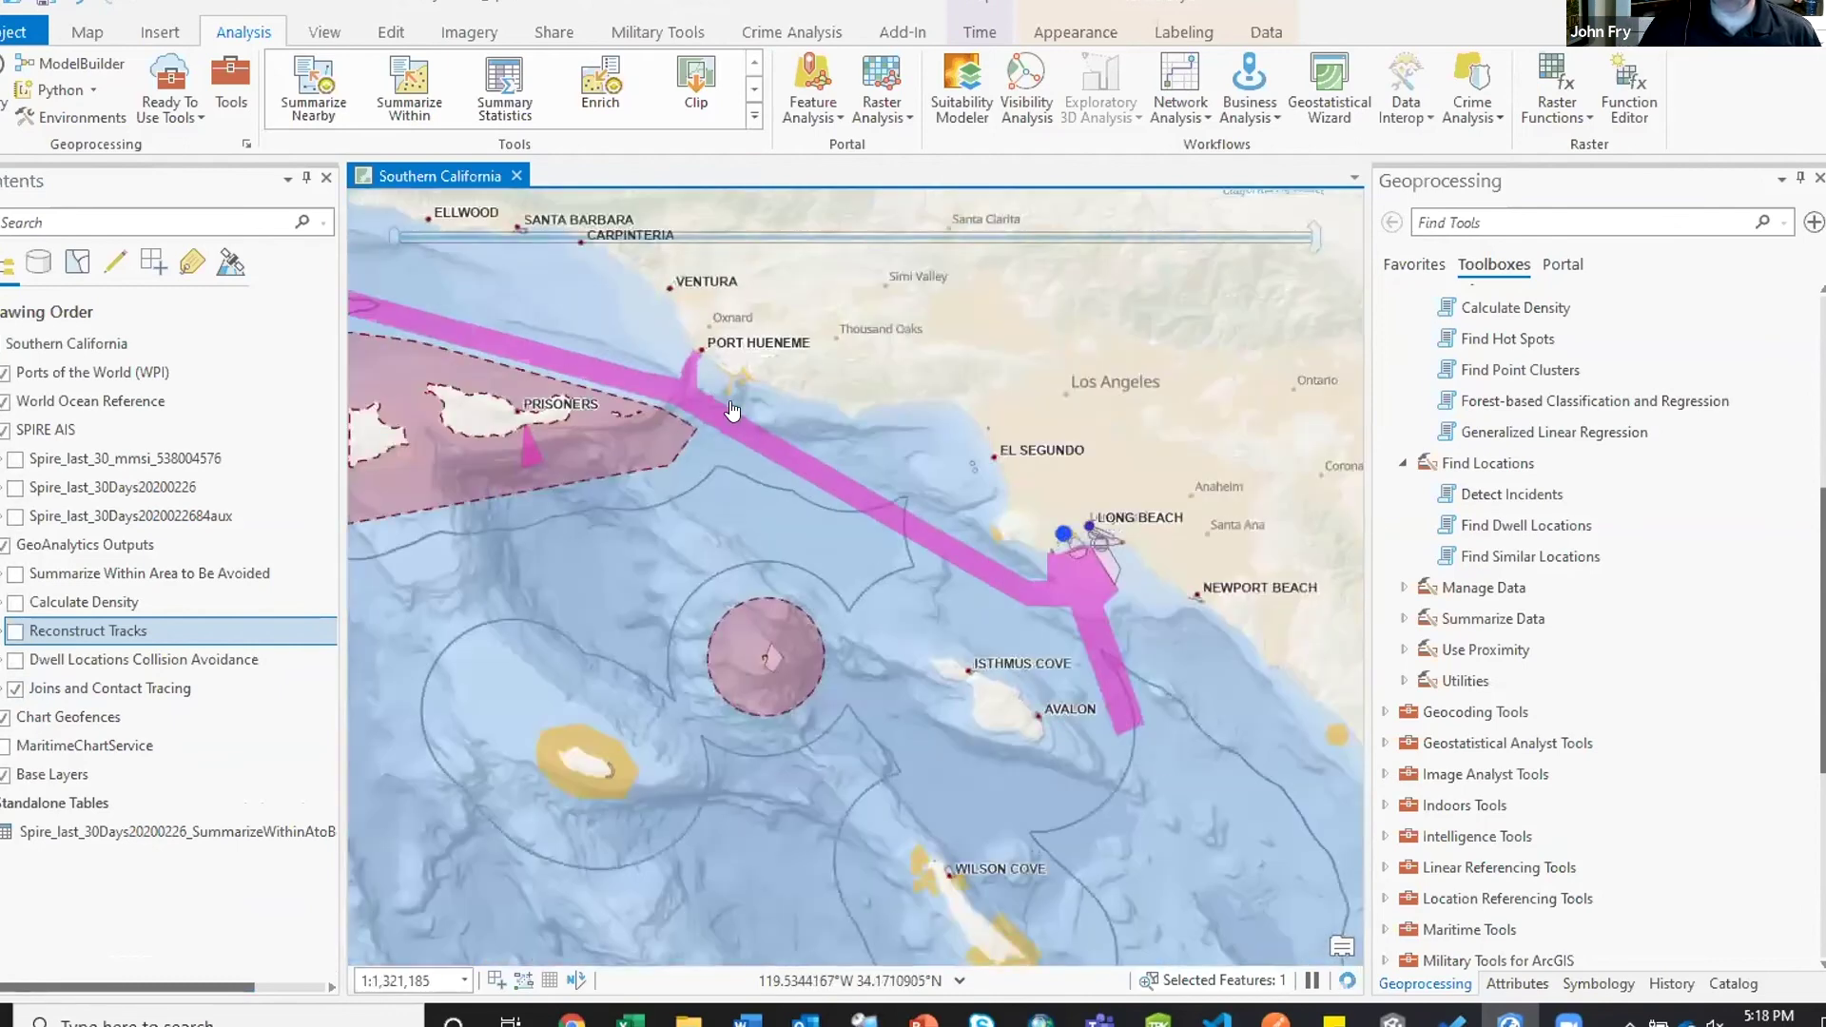
drag(720, 396, 733, 411)
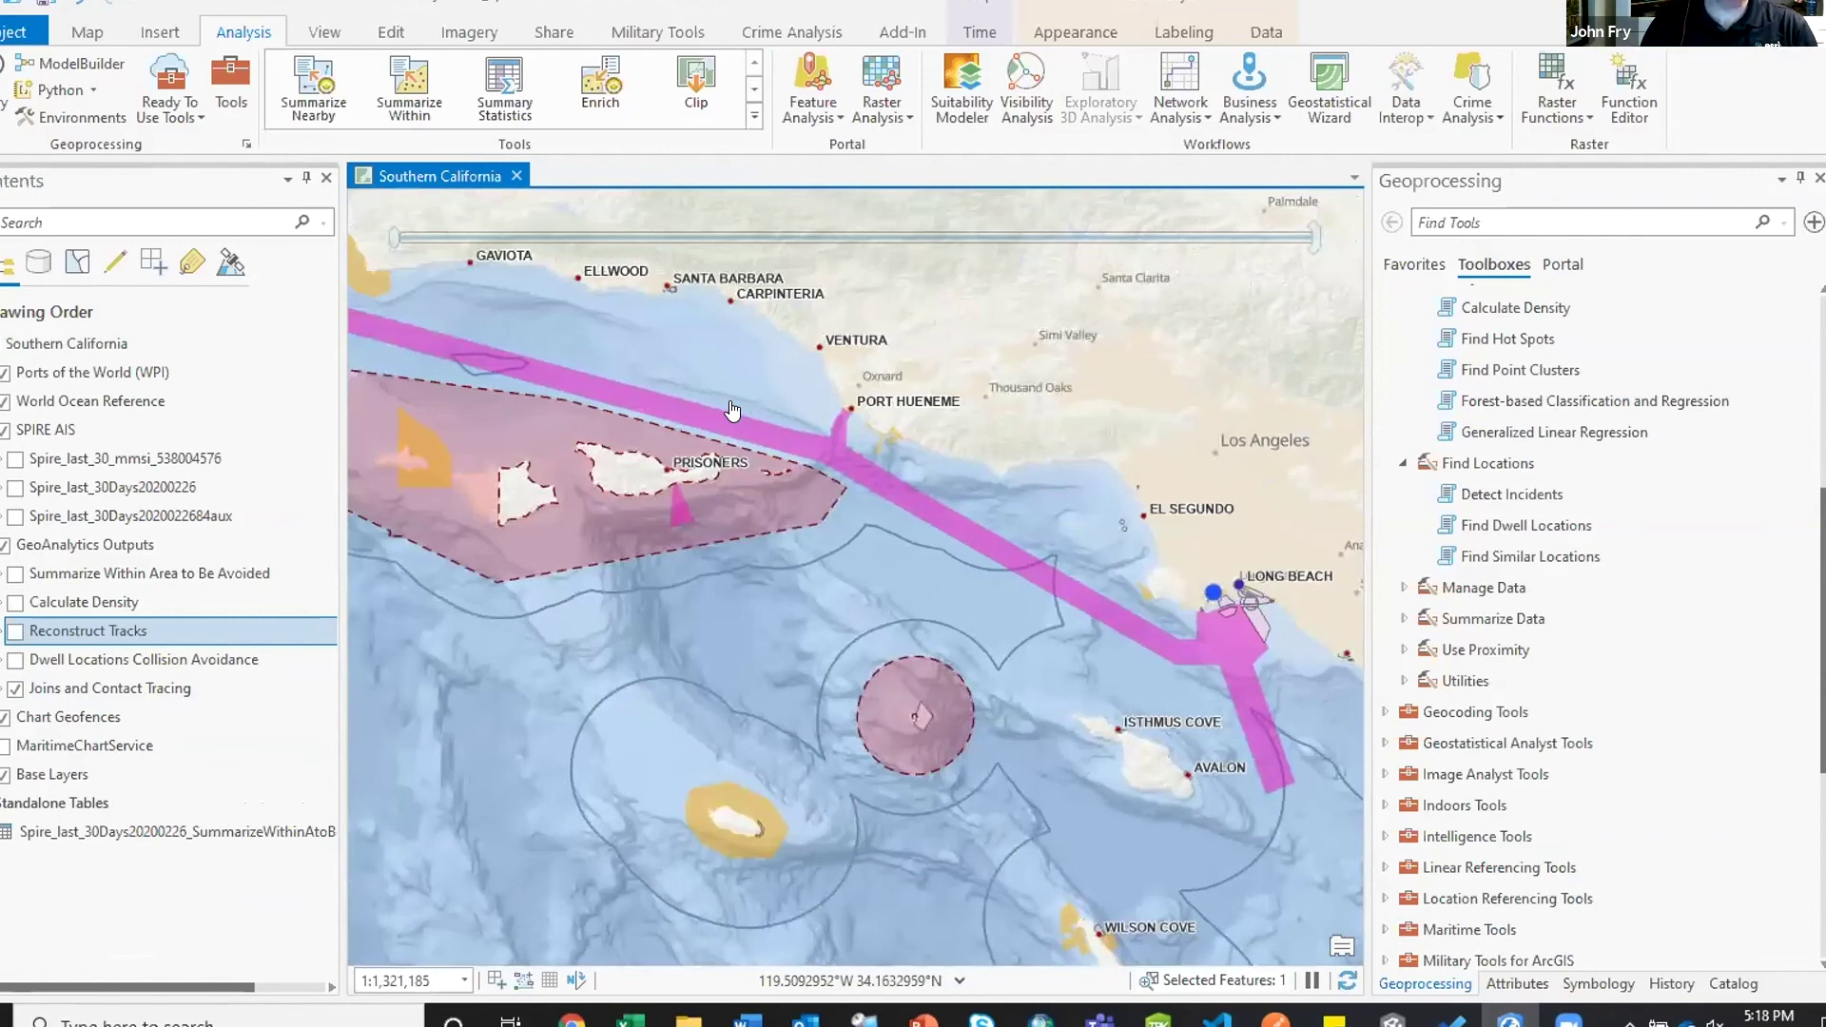
drag(761, 481, 983, 460)
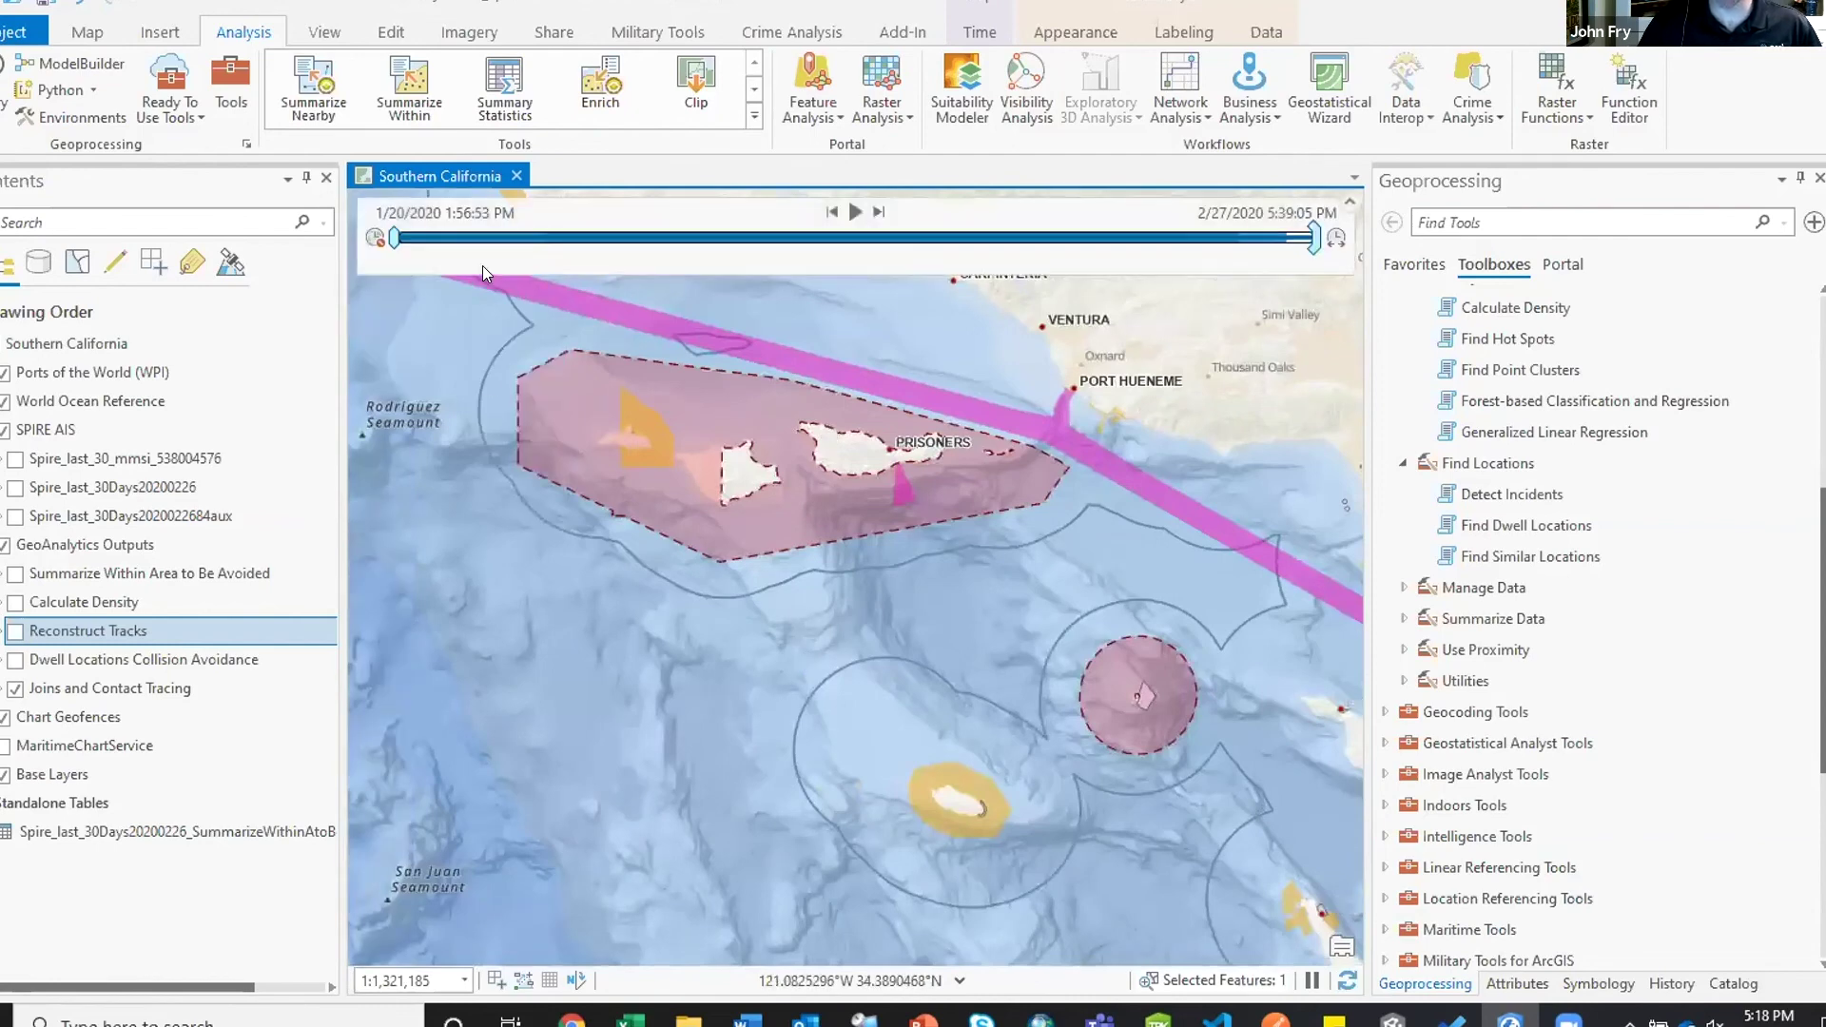
scroll(766, 373, down, 3)
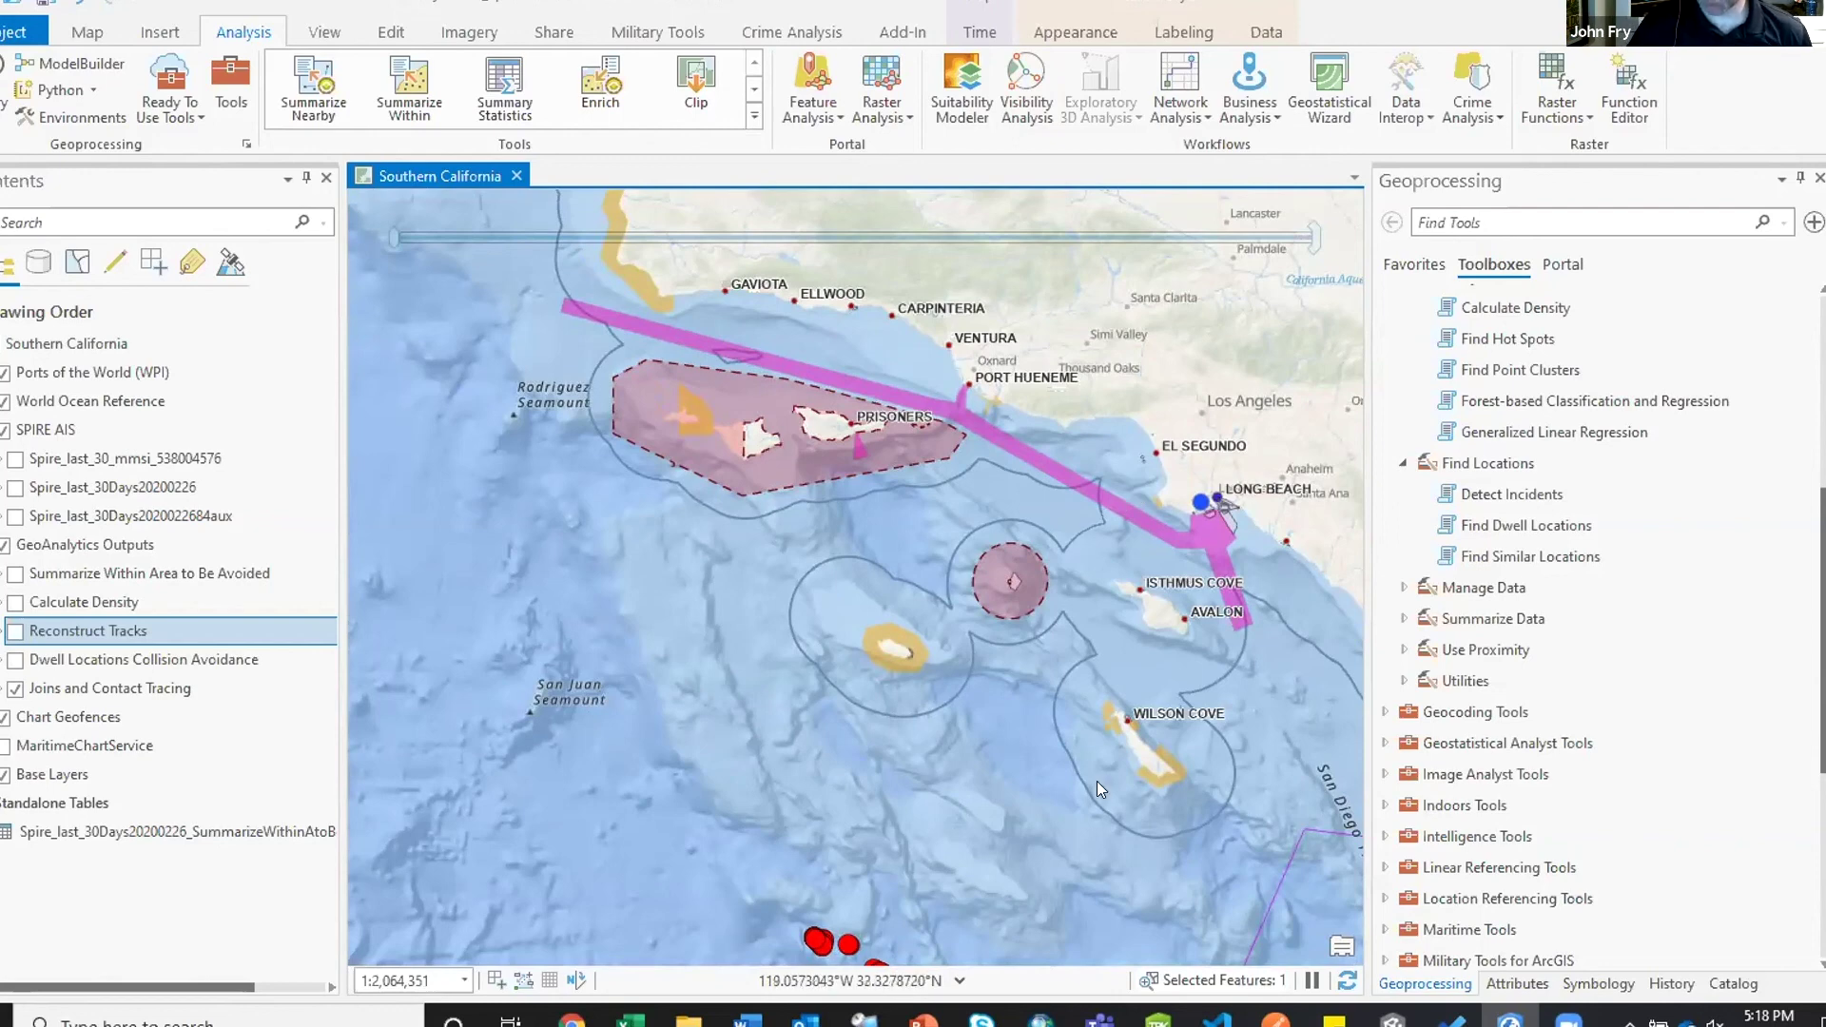
- Switch to the 20200930_ES.pptx presentation in PowerPoint
mouse_move(918, 1024)
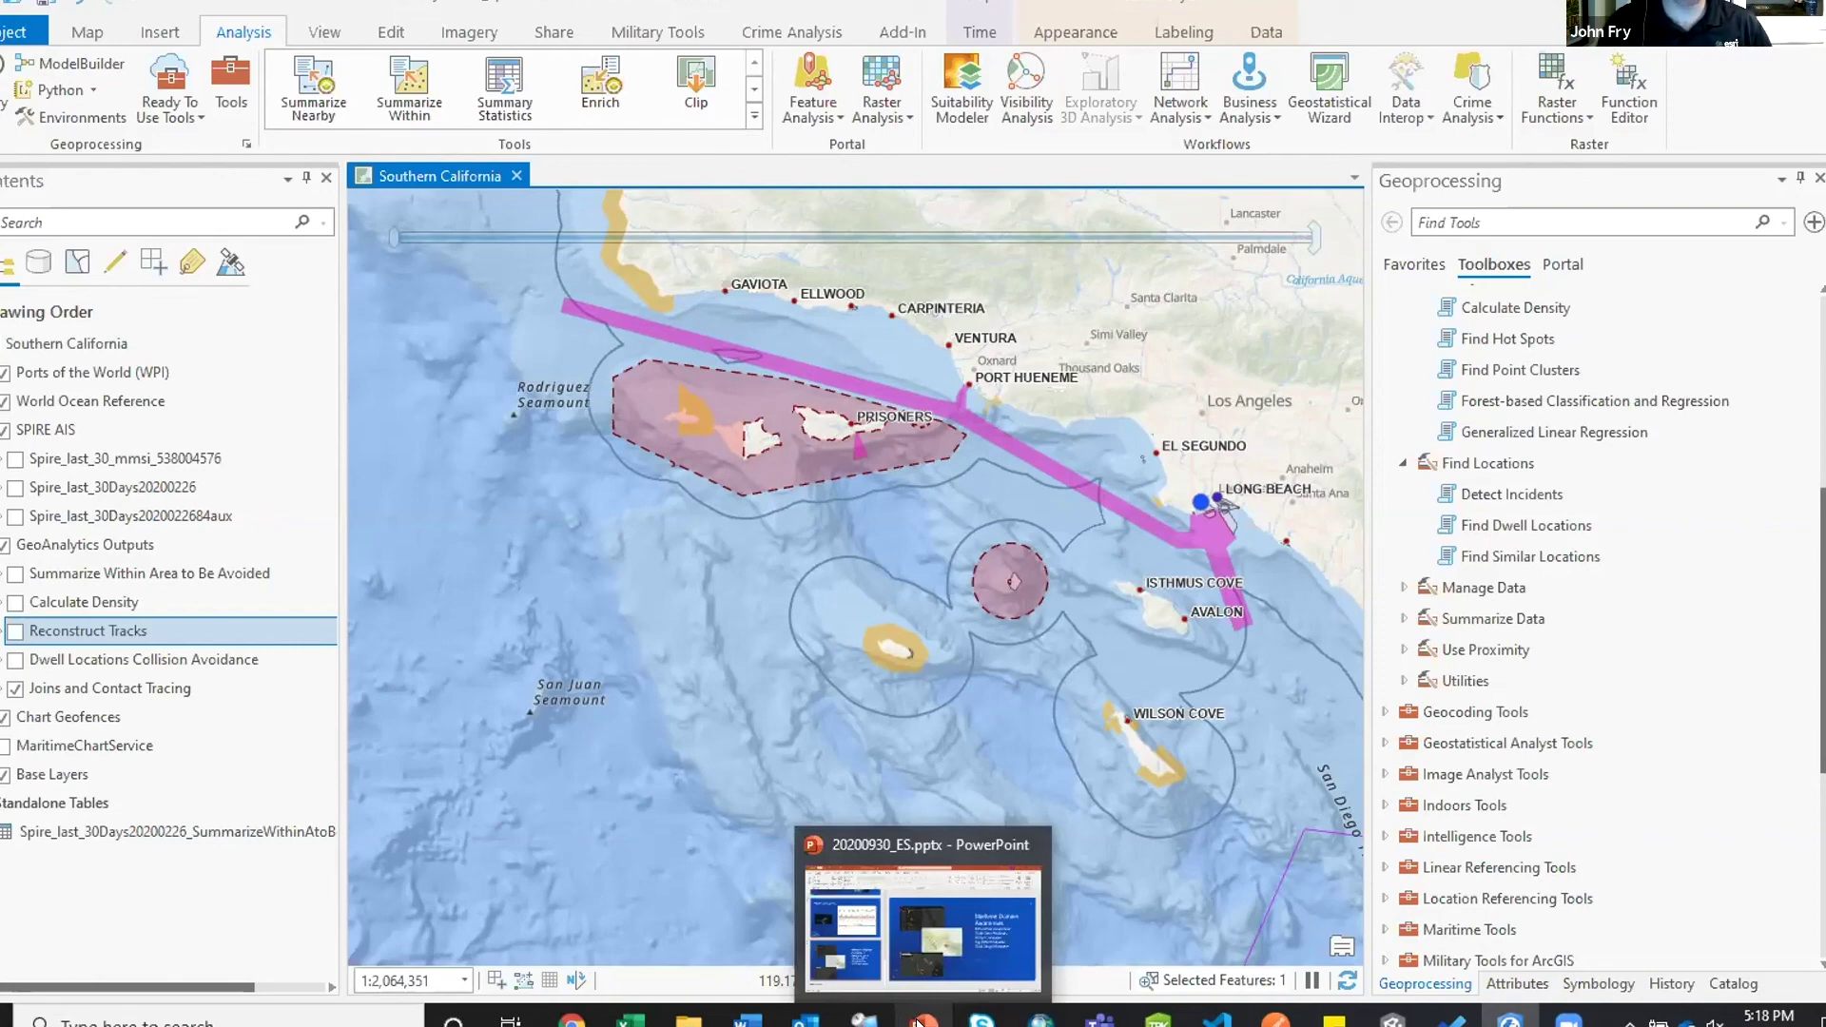
mouse_move(846, 996)
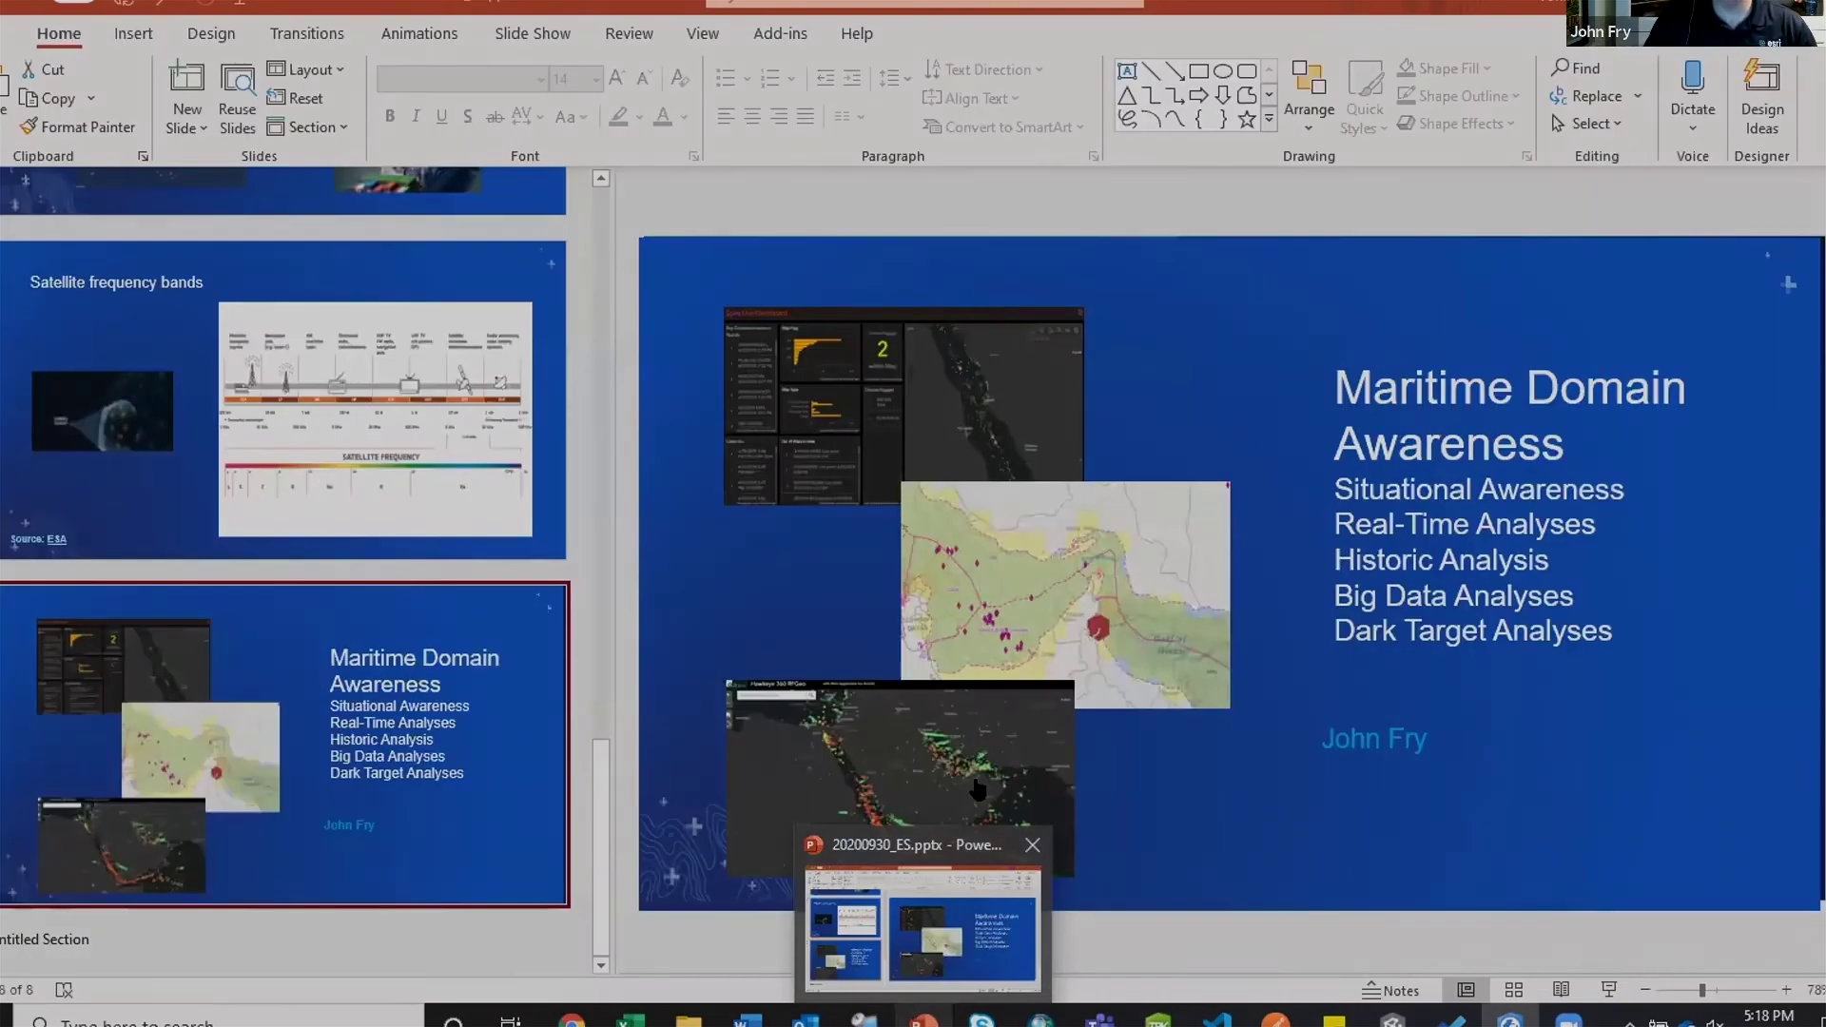